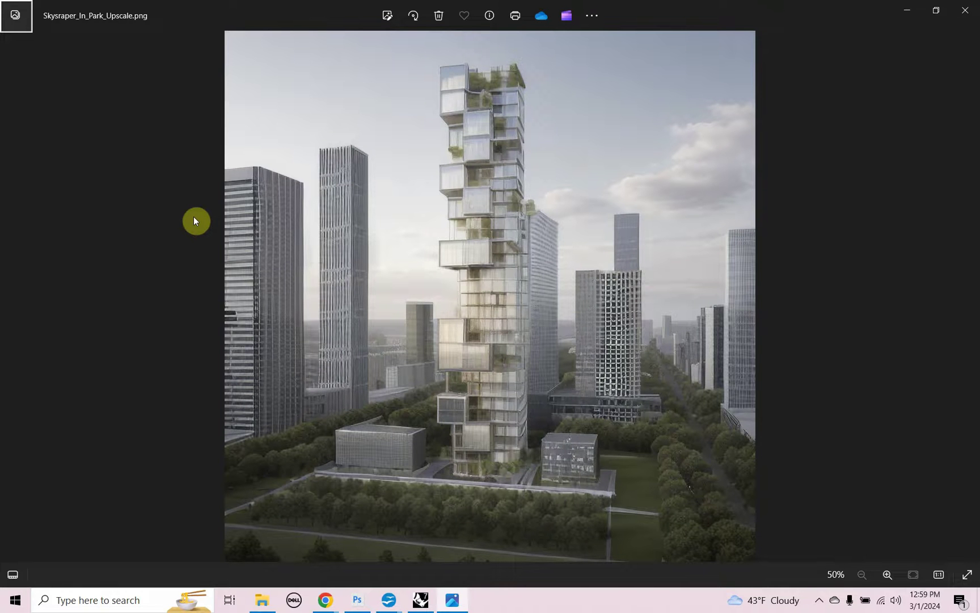
Step: Flip between the upscaled skyscraper render and the View-1.png line drawing, then switch to Chrome
{"action": "key", "text": "Right"}
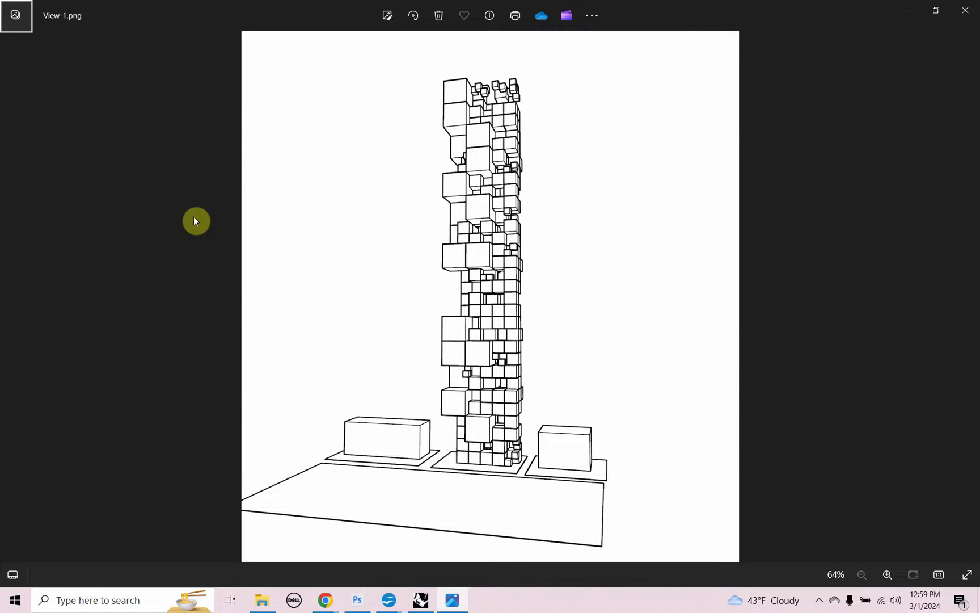
{"action": "key", "text": "Left"}
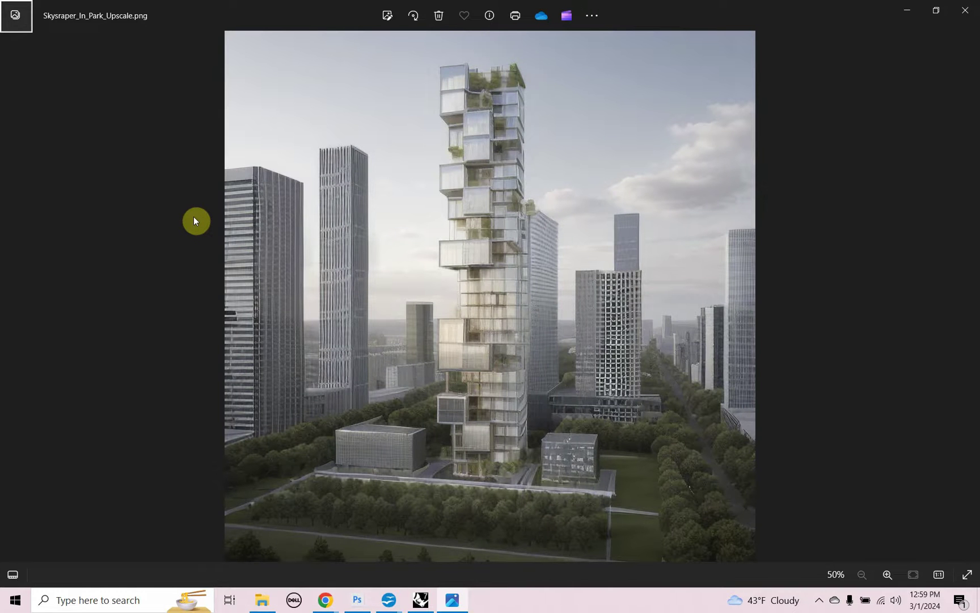
{"action": "key", "text": "alt+Tab"}
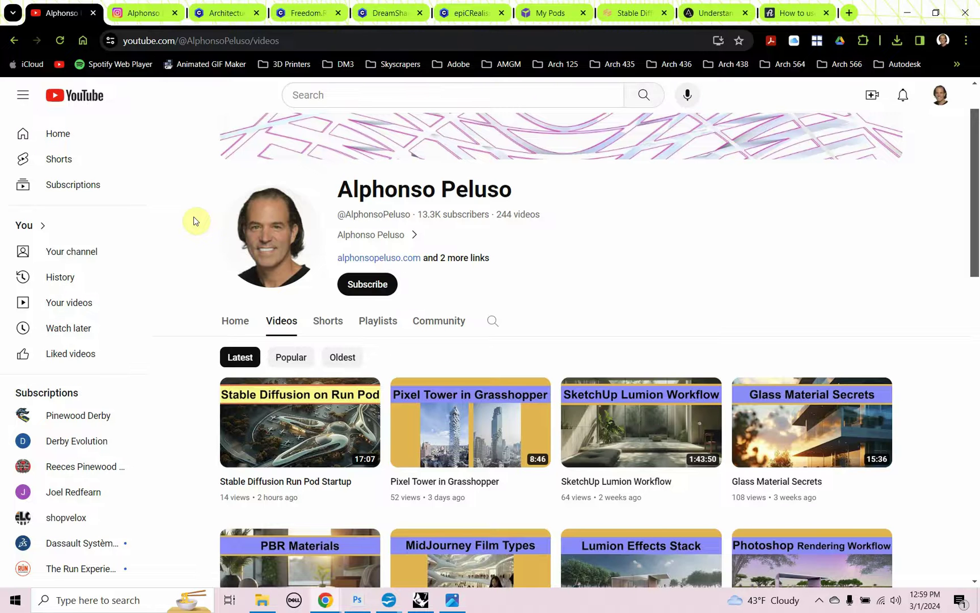
Step: Subscribe to the YouTube channel with All notifications, then move to the Instagram profile tab
{"action": "left_click", "coordinate": [363, 287]}
{"action": "left_click", "coordinate": [418, 286]}
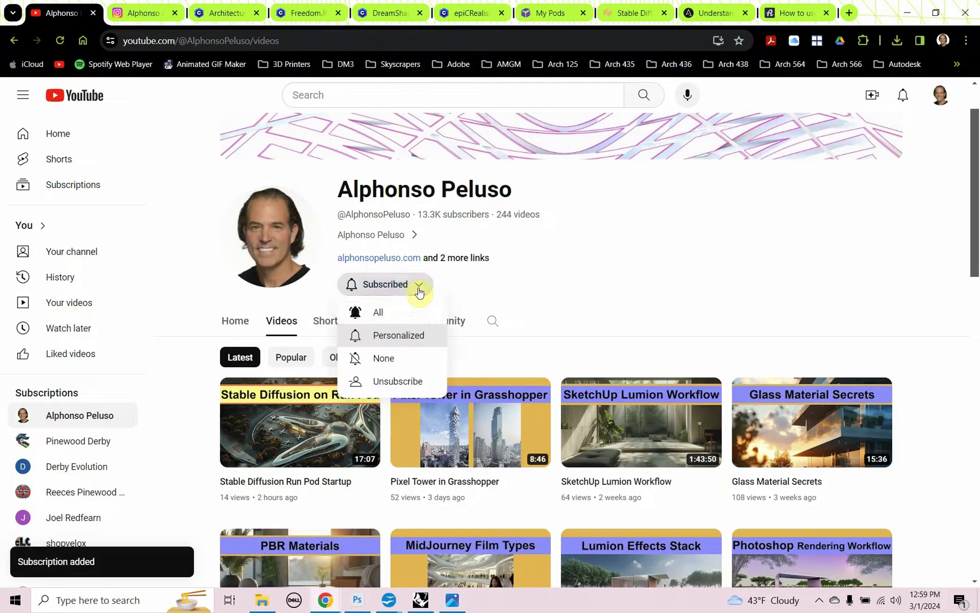
{"action": "left_click", "coordinate": [395, 313]}
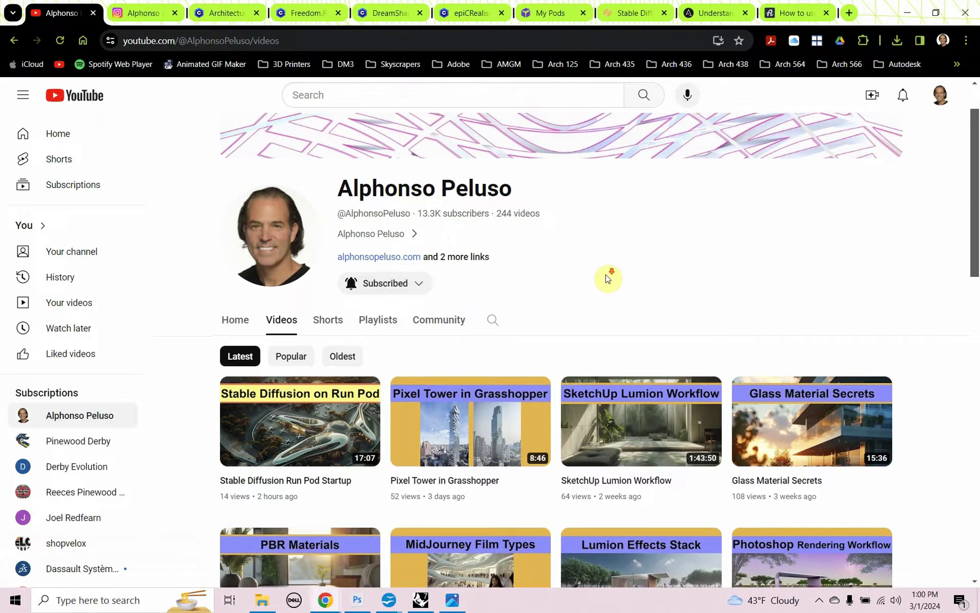
{"action": "scroll", "coordinate": [607, 278], "scroll_direction": "down", "scroll_amount": 6}
{"action": "scroll", "coordinate": [607, 278], "scroll_direction": "up", "scroll_amount": 8}
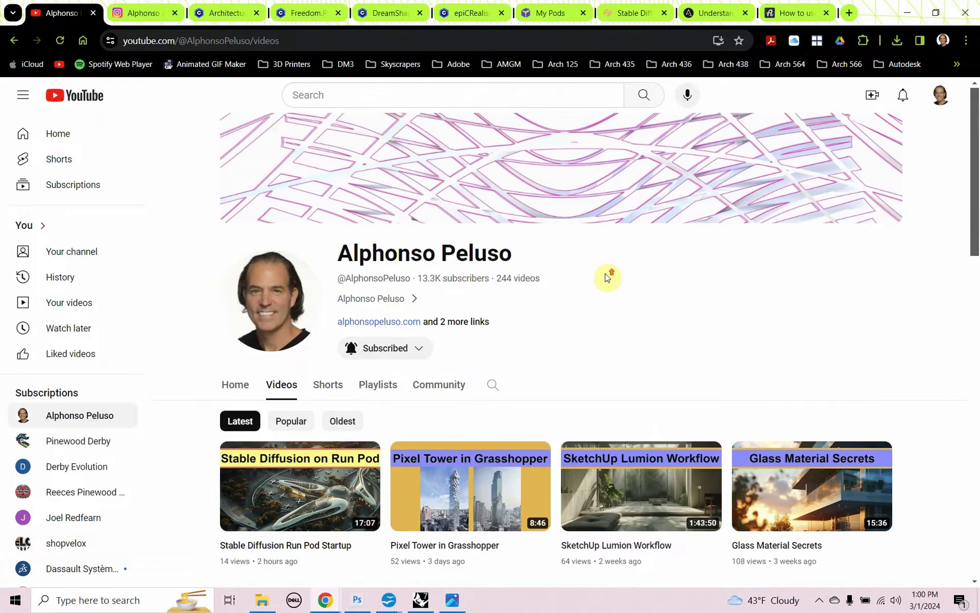
{"action": "left_click", "coordinate": [132, 15]}
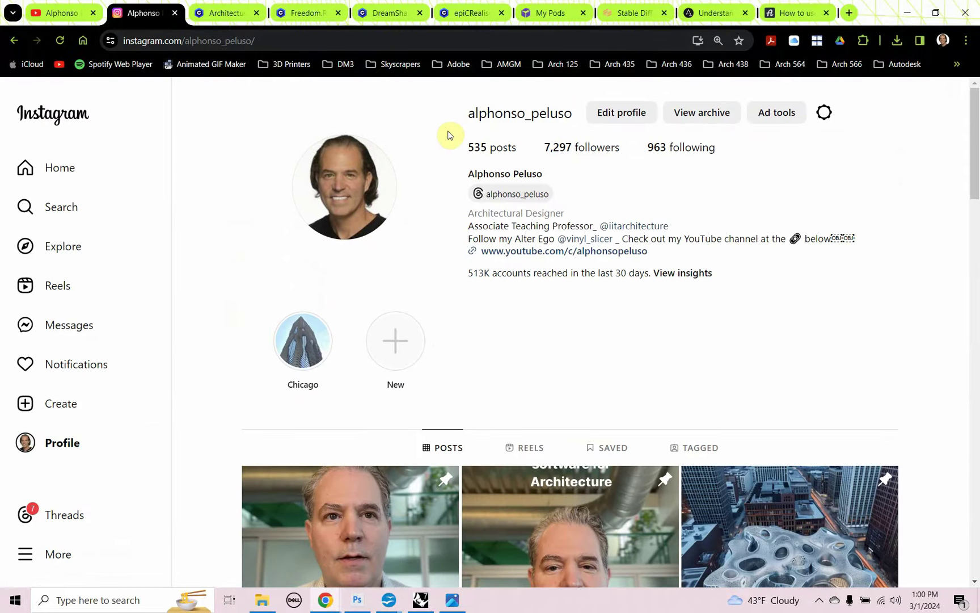
{"action": "scroll", "coordinate": [250, 264], "scroll_direction": "down", "scroll_amount": 5}
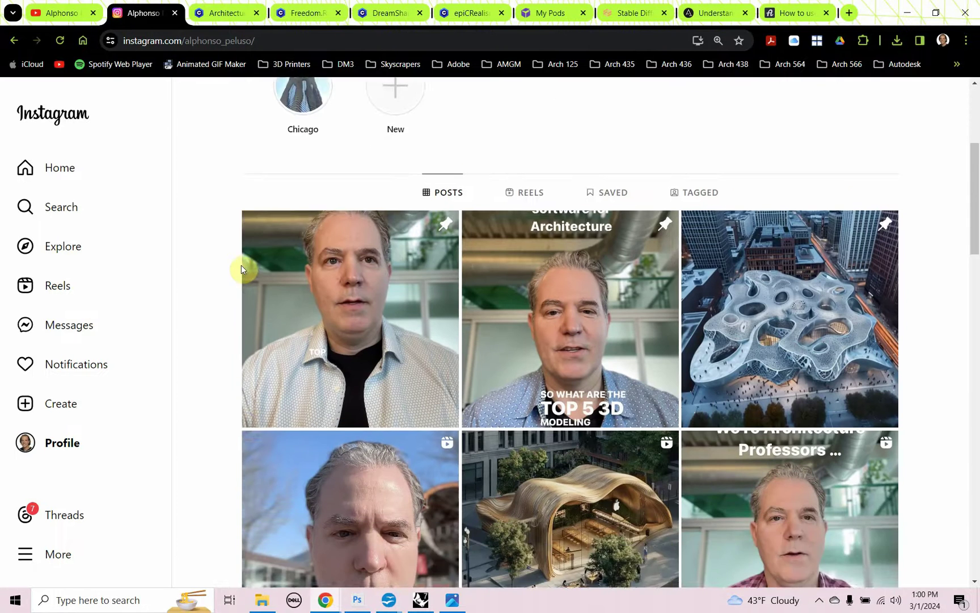
{"action": "scroll", "coordinate": [241, 265], "scroll_direction": "down", "scroll_amount": 4}
{"action": "scroll", "coordinate": [242, 265], "scroll_direction": "up", "scroll_amount": 3}
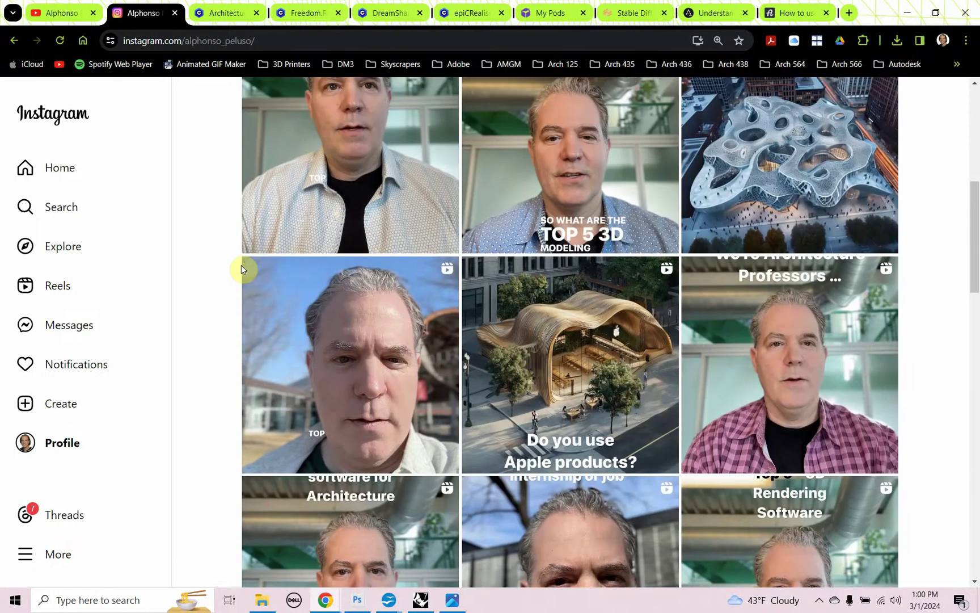
{"action": "scroll", "coordinate": [241, 267], "scroll_direction": "up", "scroll_amount": 6}
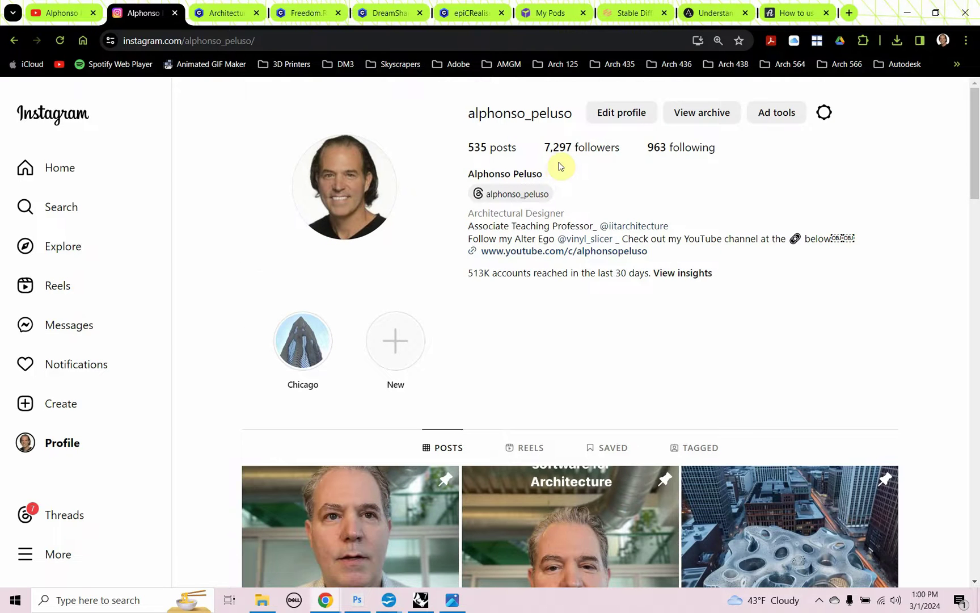
Step: Return to Chrome and bring up the empty Stable Diffusion txt2img page
{"action": "key", "text": "alt+Tab"}
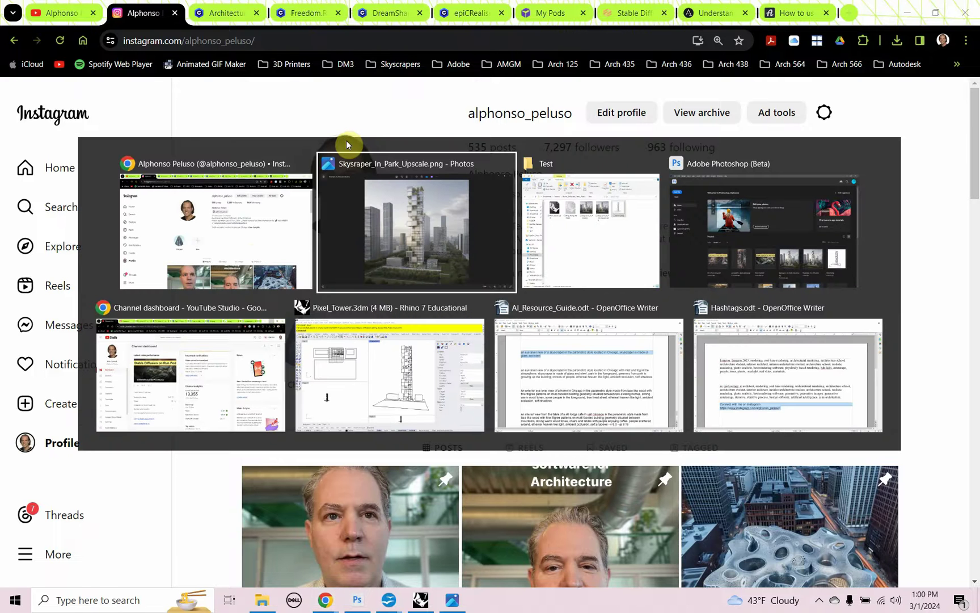
{"action": "key", "text": "alt+Tab"}
{"action": "key", "text": "alt+Tab"}
{"action": "key", "text": "alt+Tab"}
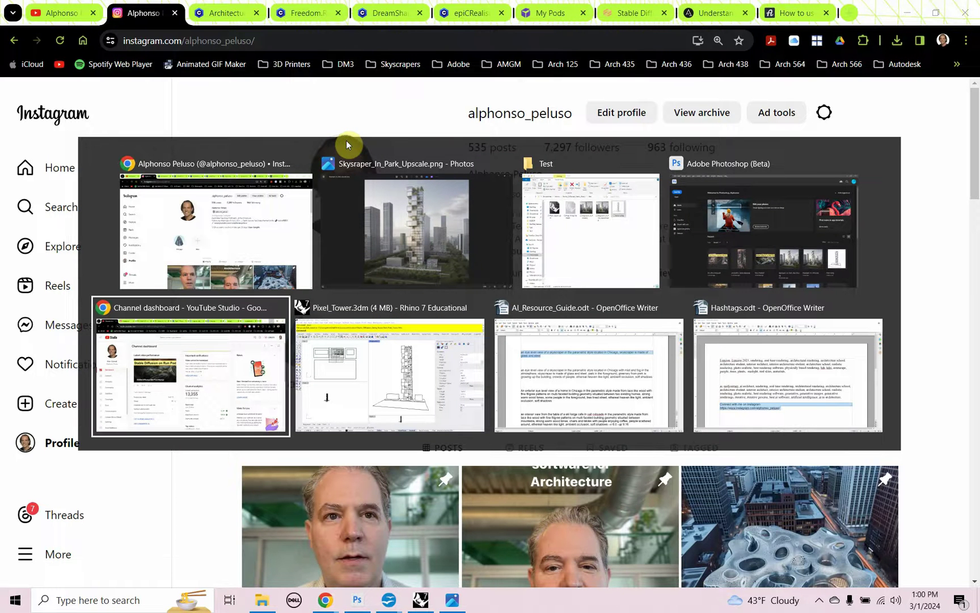
{"action": "key", "text": "alt+Tab"}
{"action": "key", "text": "alt+Tab"}
{"action": "key", "text": "alt+Tab"}
{"action": "key", "text": "alt+Tab"}
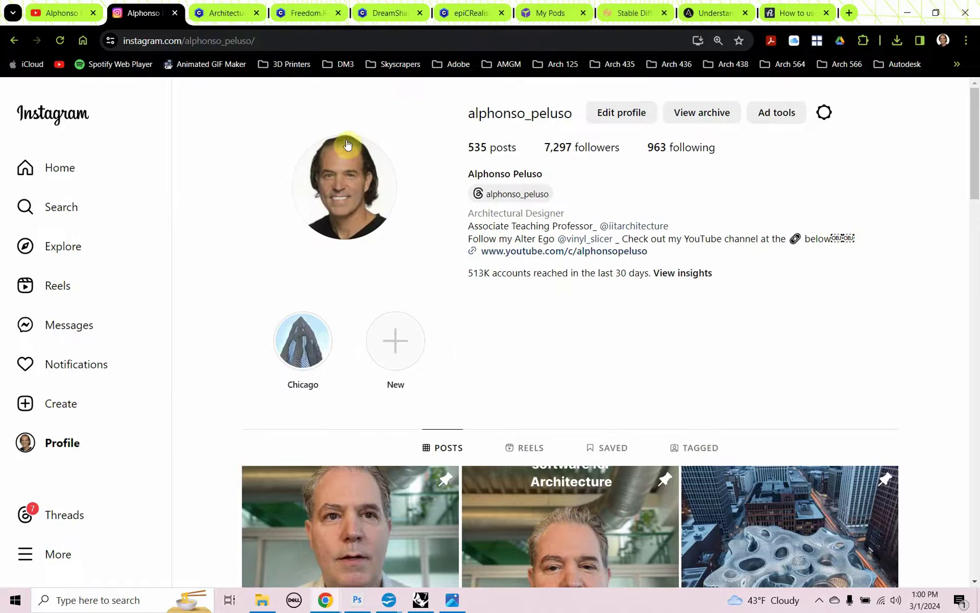
{"action": "left_click", "coordinate": [625, 14]}
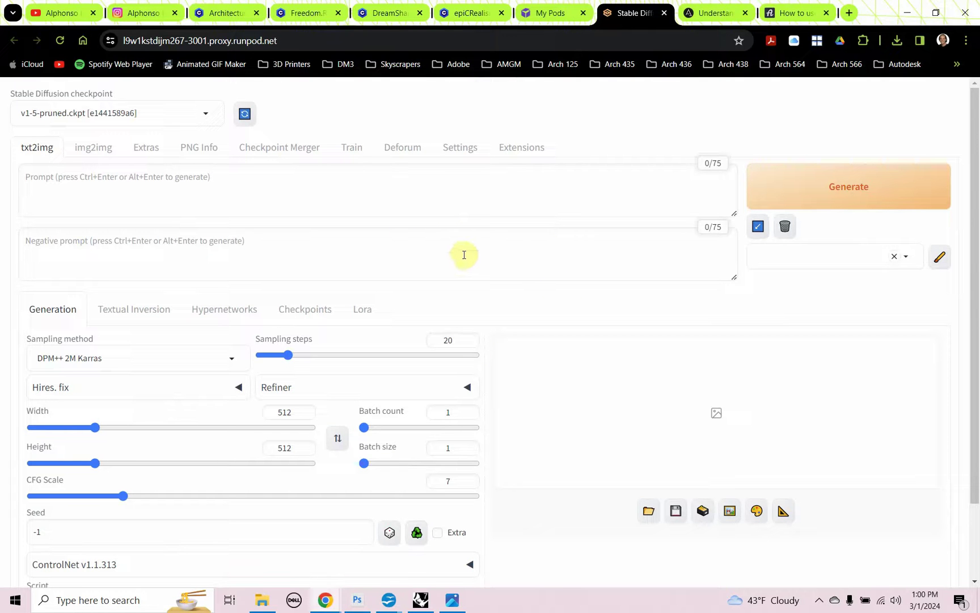
{"action": "left_click", "coordinate": [420, 602]}
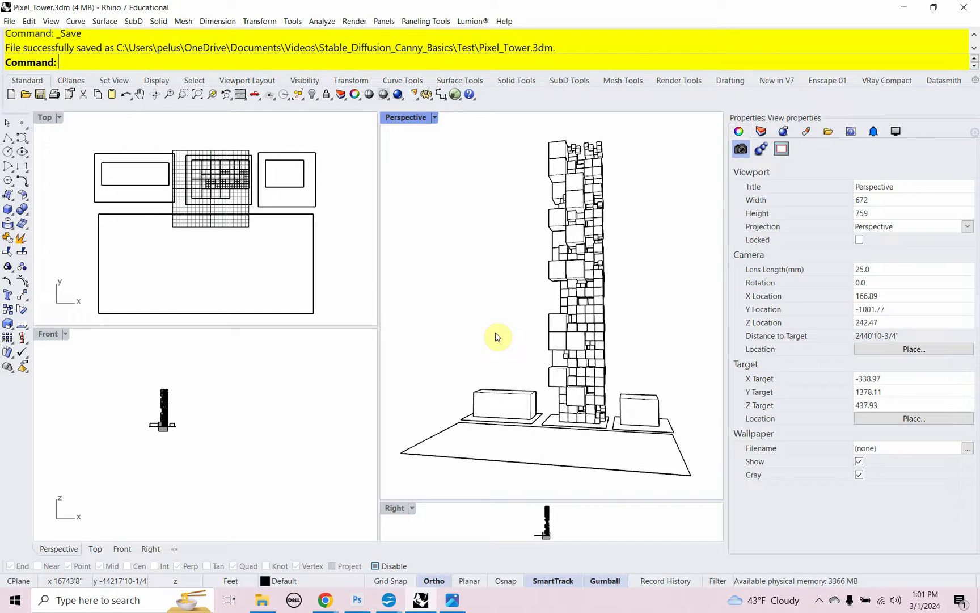
Step: Run ViewCaptureToFile with a 1600 × 1600 capture size
{"action": "type", "text": "ViewCaptureToFile"}
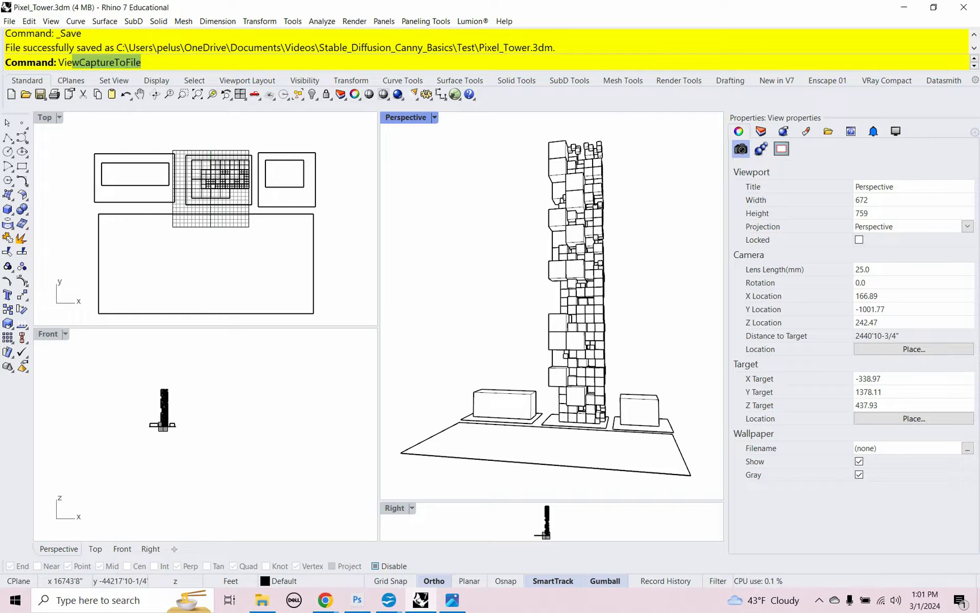
{"action": "key", "text": "Return"}
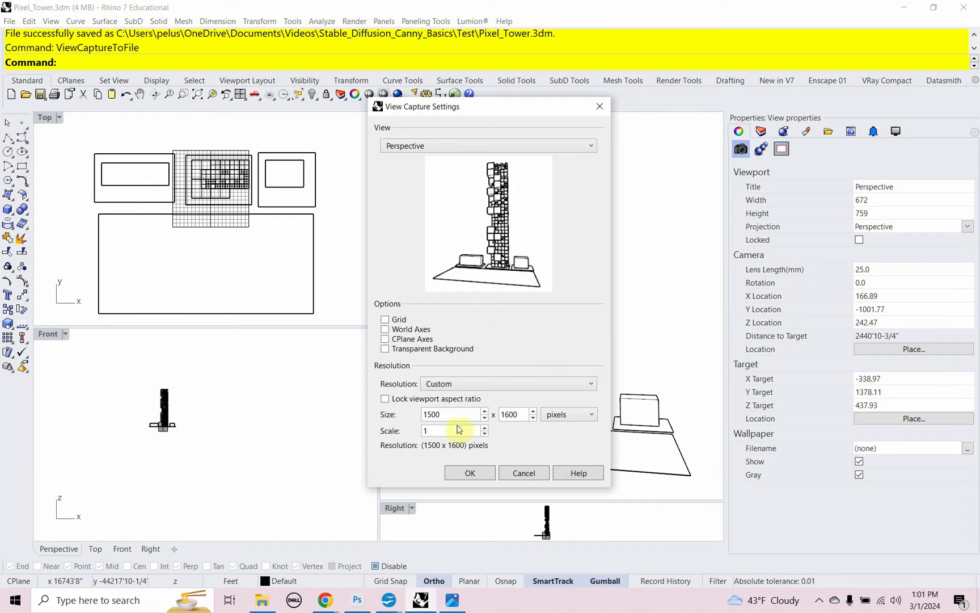
{"action": "left_click_drag", "start_coordinate": [450, 416], "coordinate": [421, 411]}
{"action": "type", "text": "1600"}
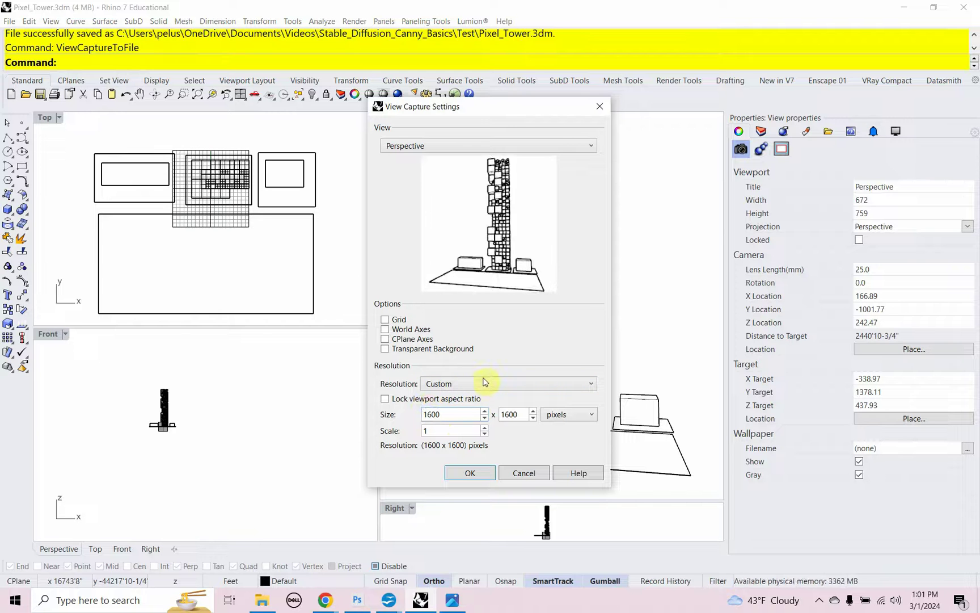
{"action": "left_click", "coordinate": [469, 472]}
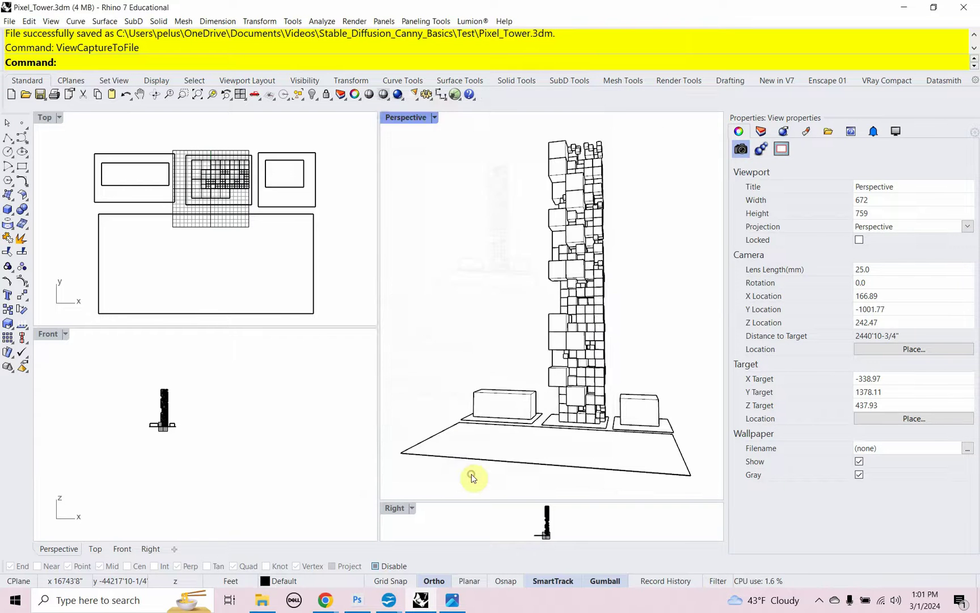
Step: Save the capture as PNG named Tower_View-1.png in the Stable_Diffusion_Canny_Basics folder
{"action": "left_click", "coordinate": [485, 425]}
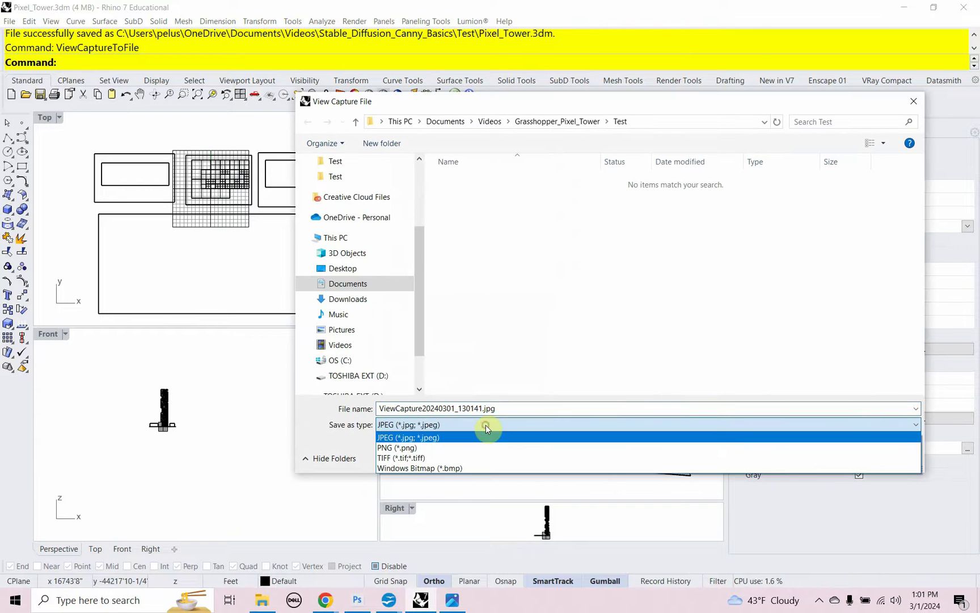
{"action": "left_click", "coordinate": [476, 447]}
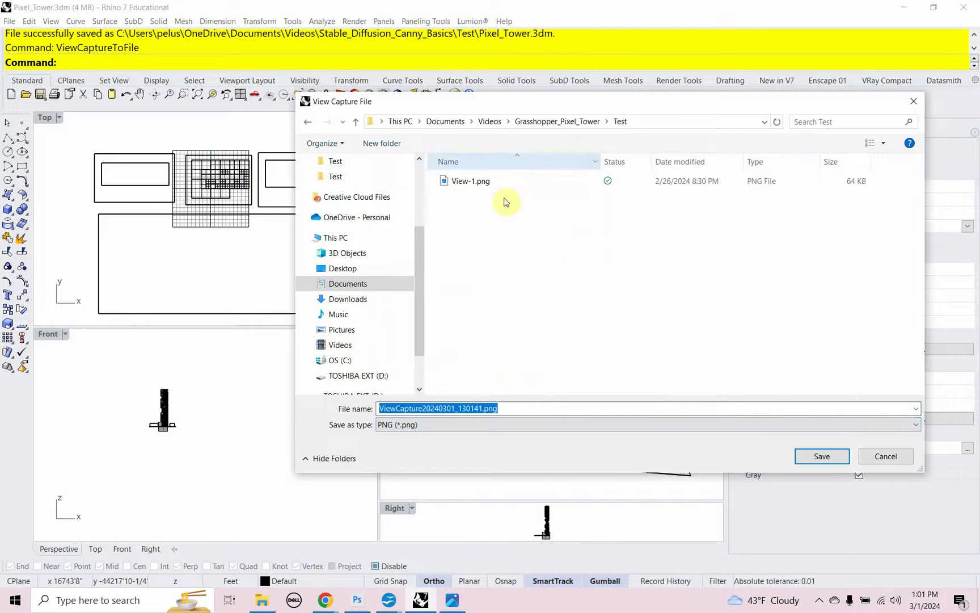
{"action": "left_click", "coordinate": [489, 124]}
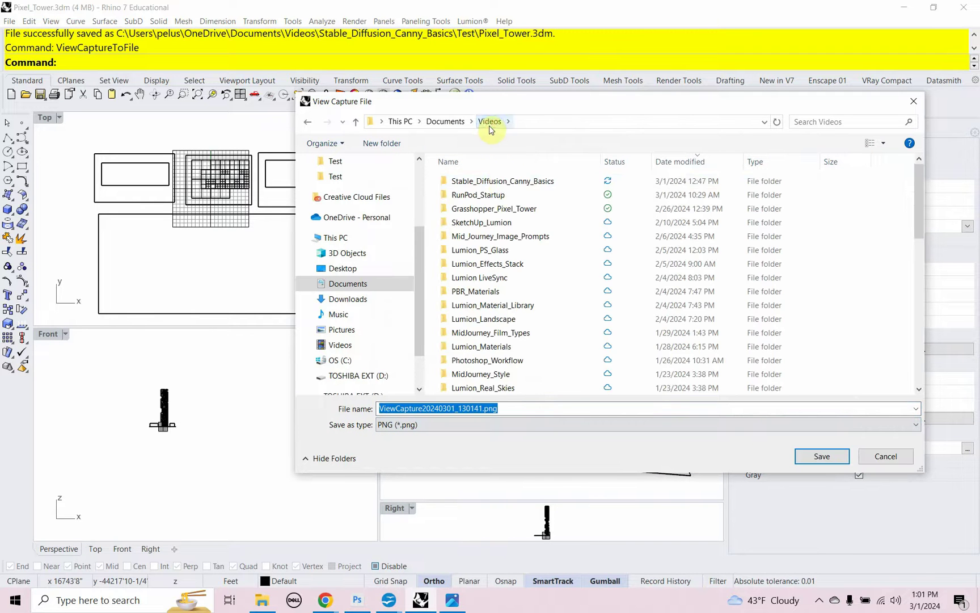
{"action": "left_click", "coordinate": [502, 186]}
{"action": "double_click", "coordinate": [502, 186]}
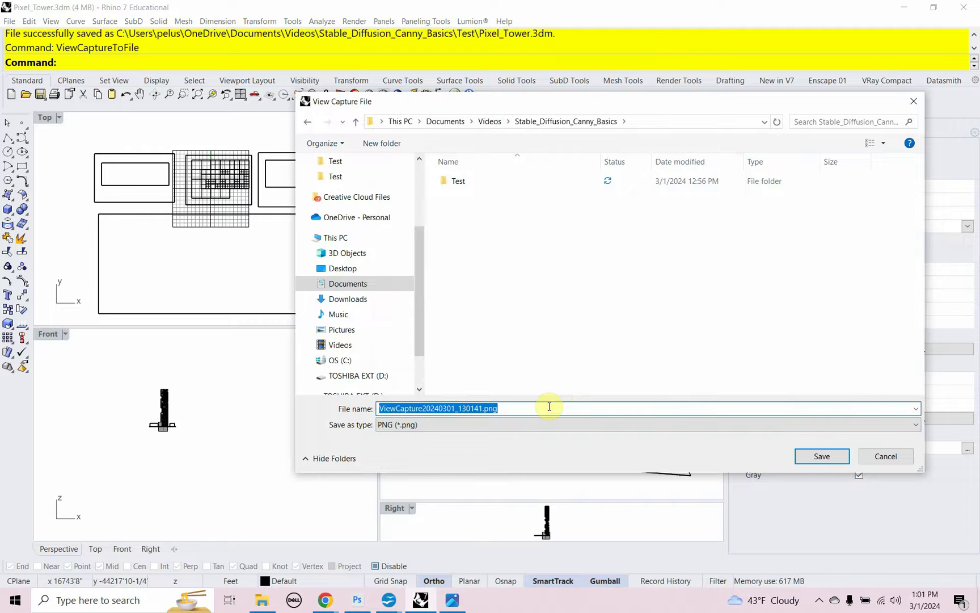
{"action": "type", "text": "Tow"}
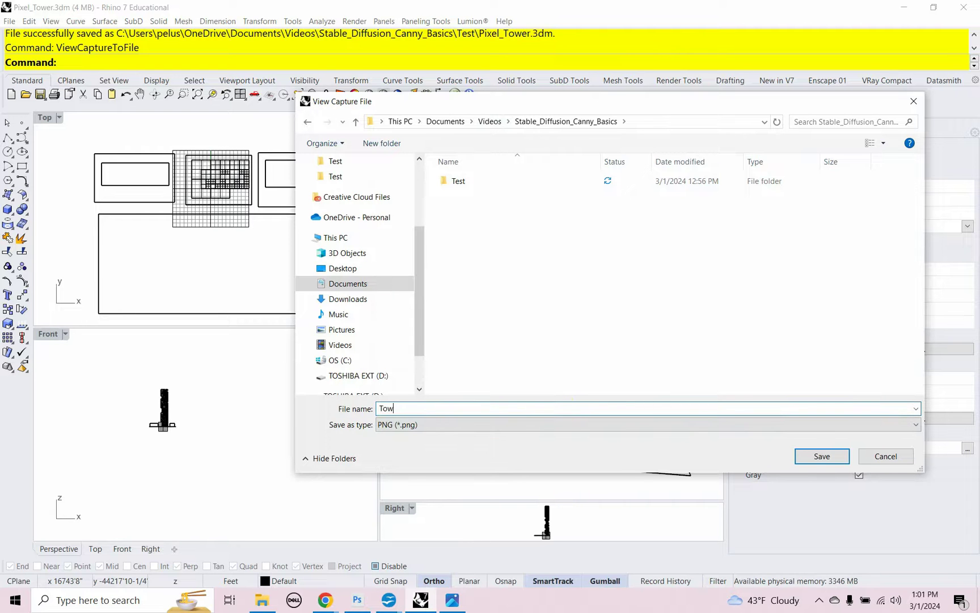
{"action": "type", "text": "er_View="}
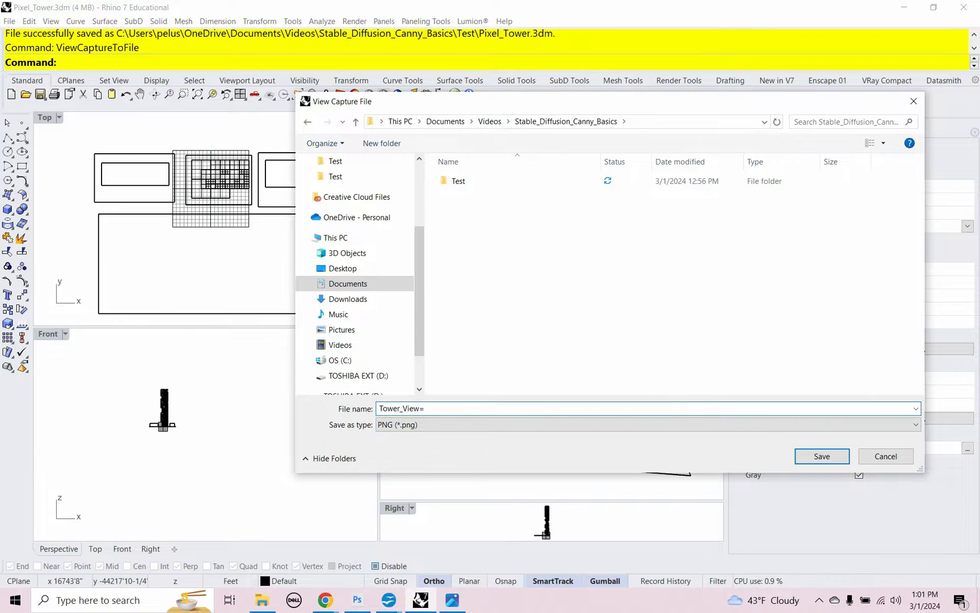
{"action": "key", "text": "BackSpace"}
{"action": "type", "text": "-1"}
{"action": "left_click", "coordinate": [826, 458]}
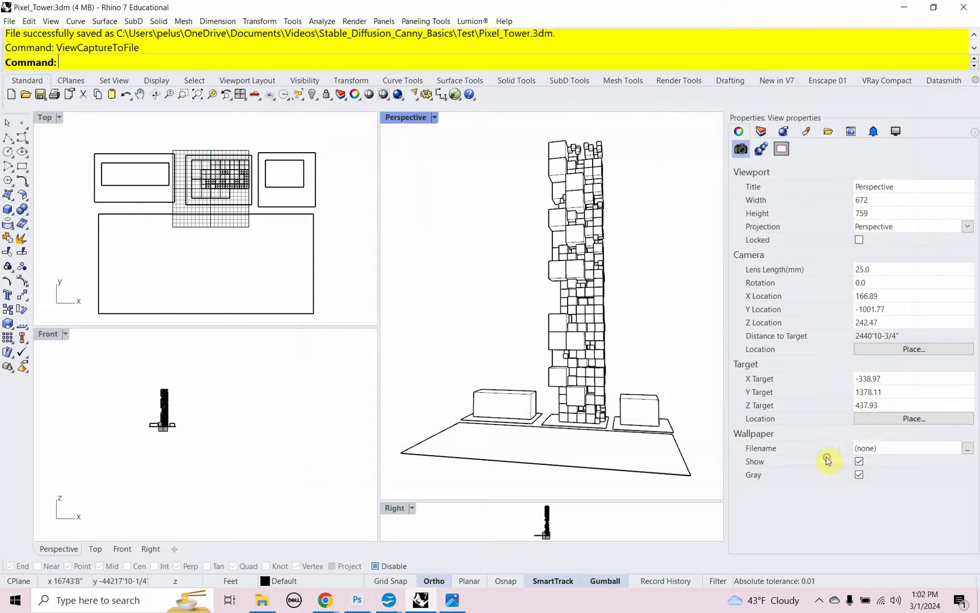
Step: Open Tower_View-1.png in Photoshop
{"action": "left_click", "coordinate": [361, 603]}
{"action": "left_click", "coordinate": [25, 9]}
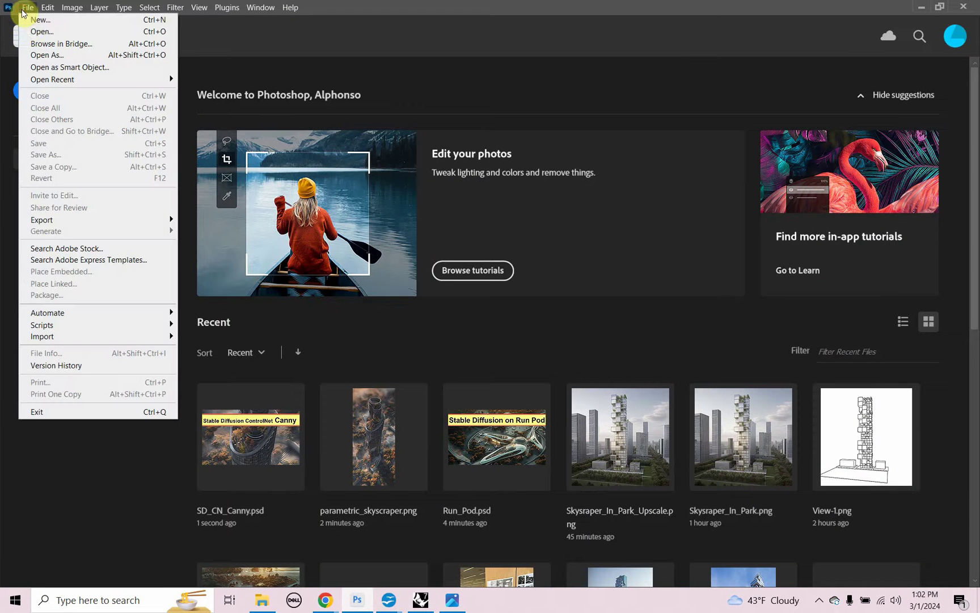
{"action": "left_click", "coordinate": [34, 31]}
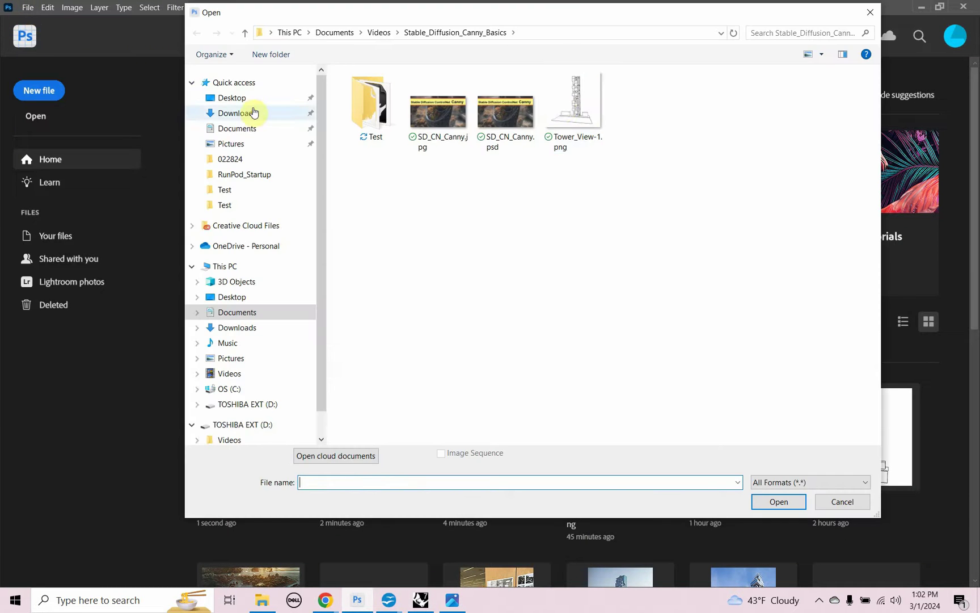
{"action": "double_click", "coordinate": [561, 105]}
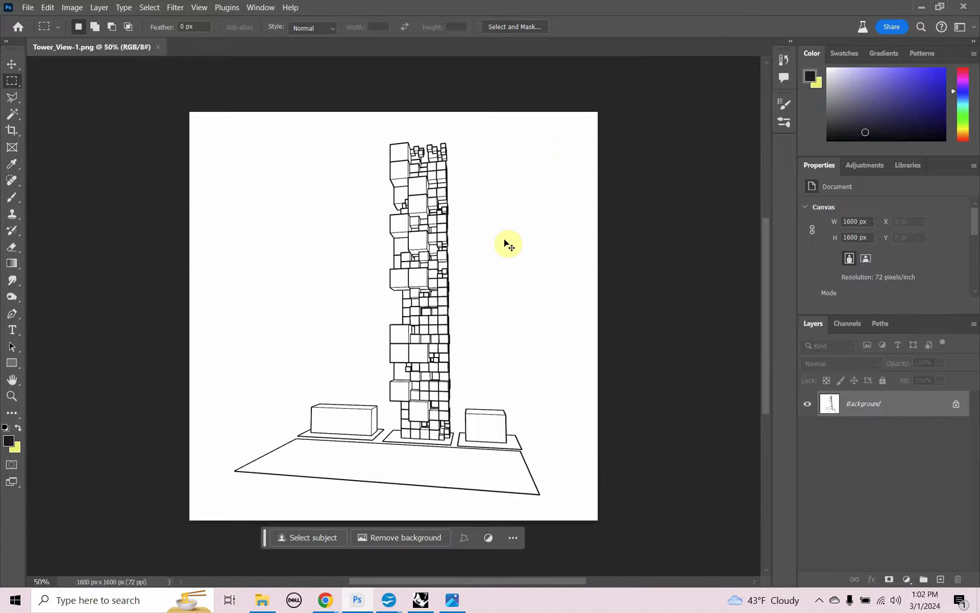
{"action": "scroll", "coordinate": [506, 243], "scroll_direction": "up", "scroll_amount": 1}
Step: Confirm in Image Size that it is 1600 × 1600 px, then return to the browser
{"action": "left_click", "coordinate": [73, 8]}
{"action": "left_click", "coordinate": [91, 95]}
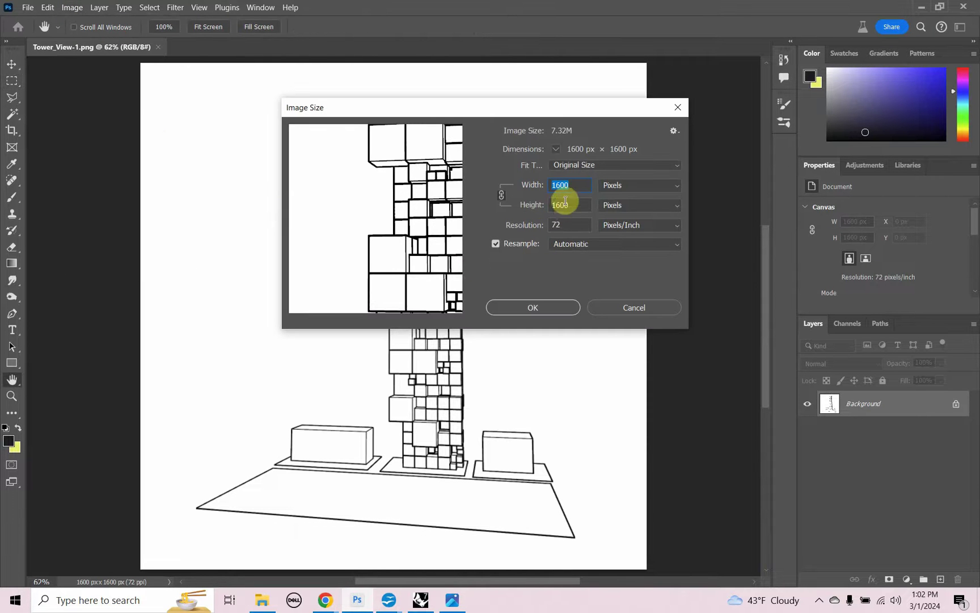
{"action": "left_click", "coordinate": [558, 306]}
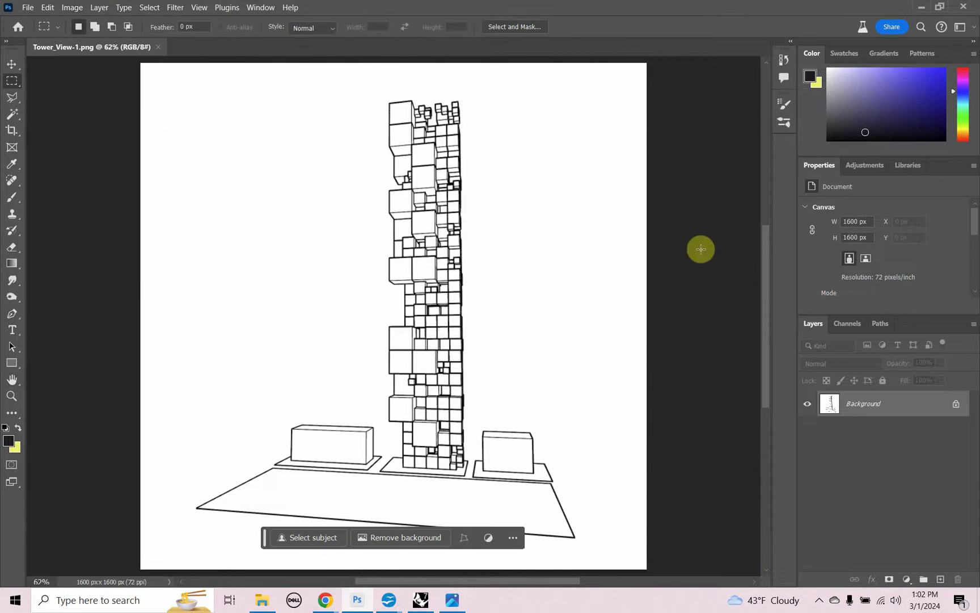
{"action": "key", "text": "alt+Tab"}
{"action": "key", "text": "alt+Tab"}
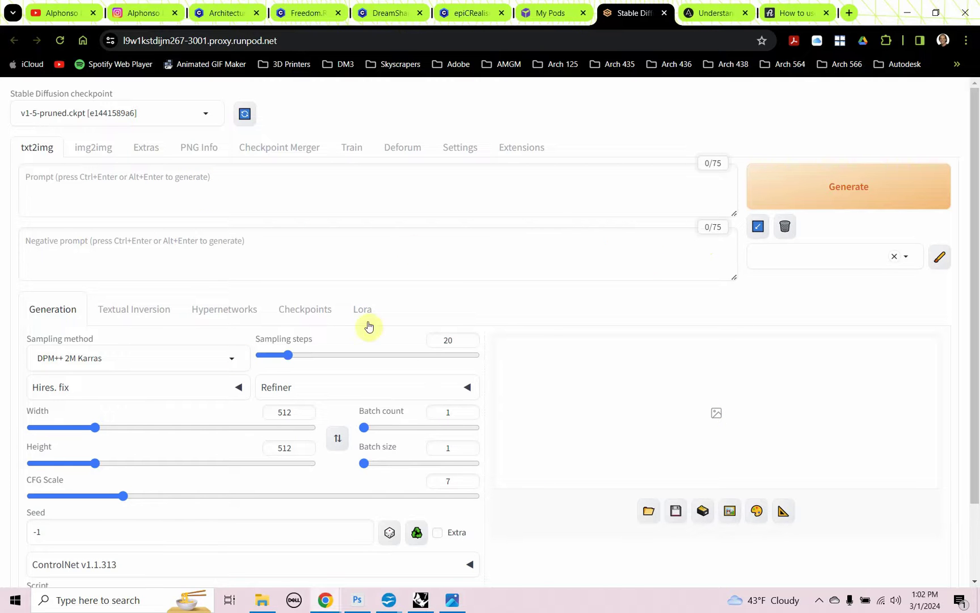
Step: Expand ControlNet and upload the View-1.png tower drawing
{"action": "scroll", "coordinate": [532, 344], "scroll_direction": "down", "scroll_amount": 3}
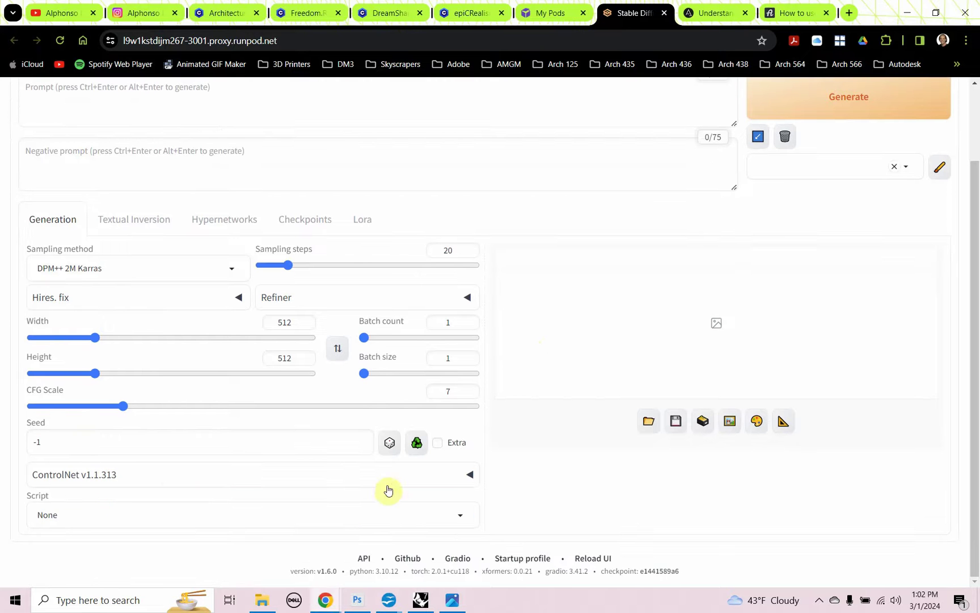
{"action": "left_click", "coordinate": [470, 475]}
{"action": "scroll", "coordinate": [535, 422], "scroll_direction": "down", "scroll_amount": 6}
{"action": "scroll", "coordinate": [535, 422], "scroll_direction": "down", "scroll_amount": 1}
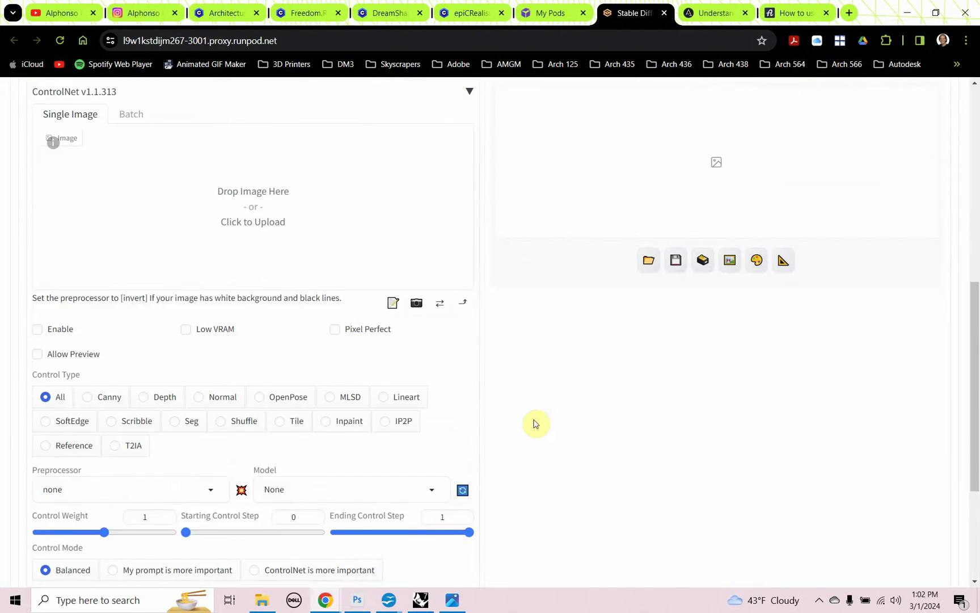
{"action": "left_click", "coordinate": [256, 225]}
{"action": "double_click", "coordinate": [622, 285]}
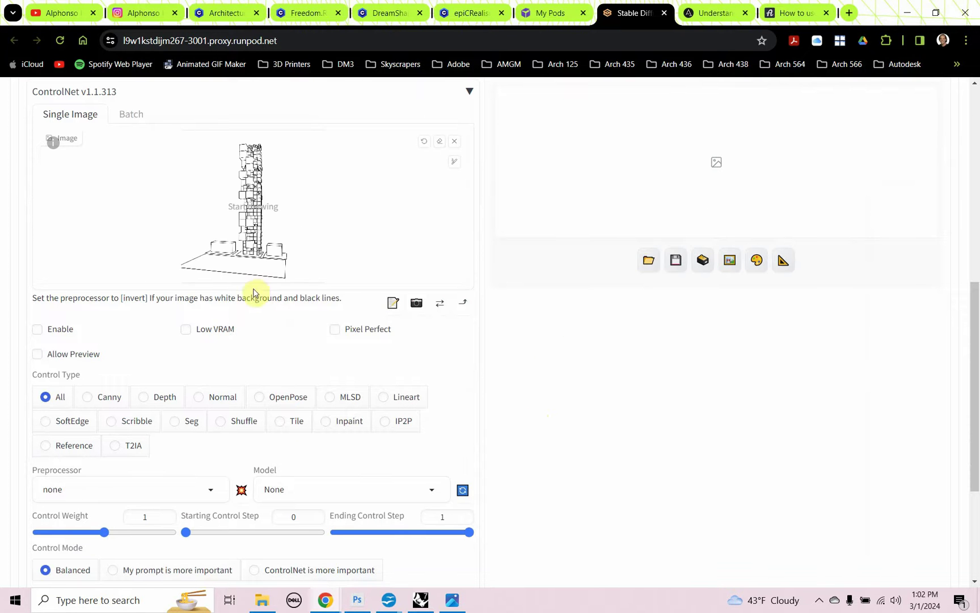
Step: Turn on Enable, Pixel Perfect and Allow Preview in ControlNet
{"action": "left_click", "coordinate": [38, 329]}
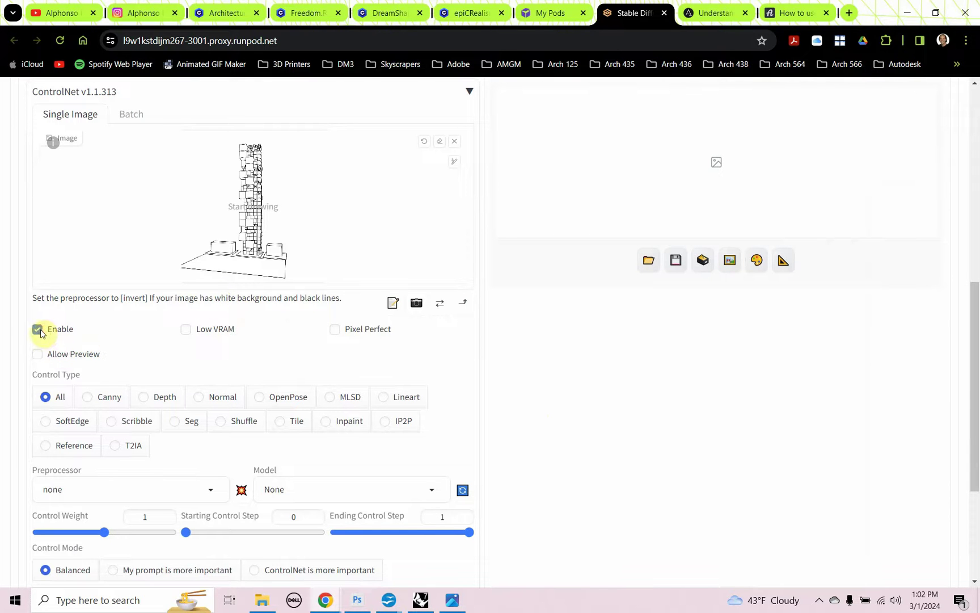
{"action": "left_click", "coordinate": [334, 331]}
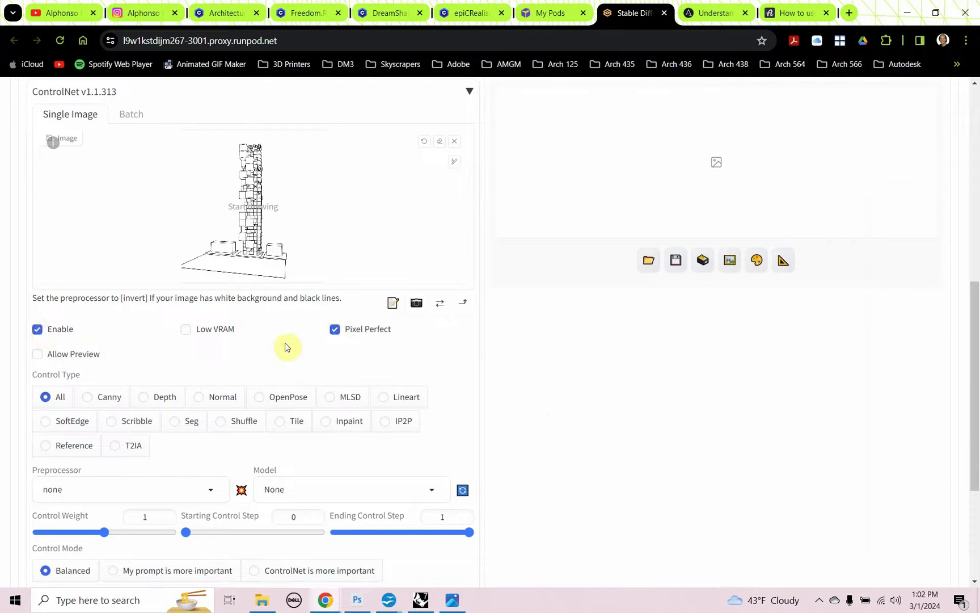
{"action": "left_click", "coordinate": [37, 354]}
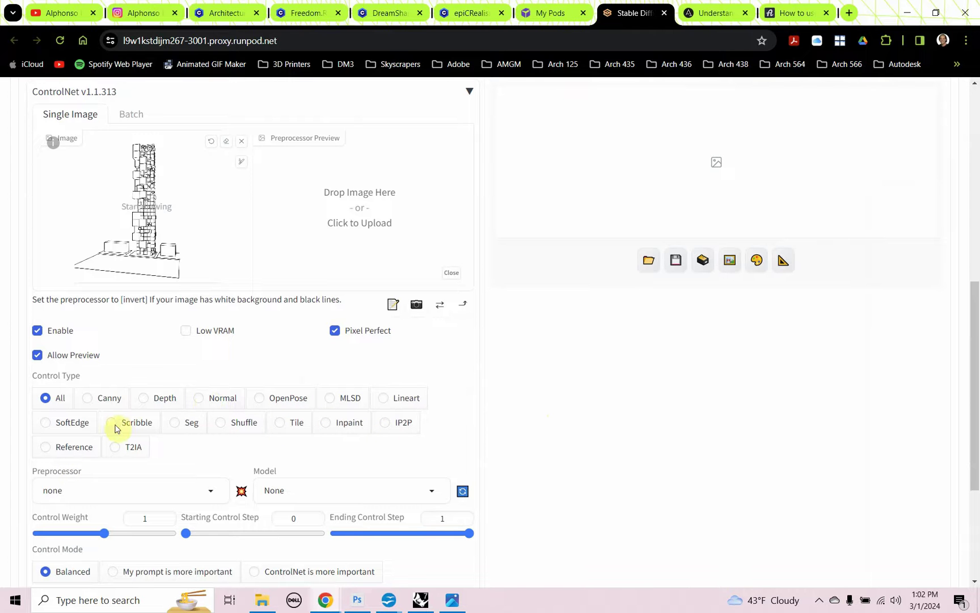
Step: Choose the Canny control type with control_v11p_sd15_canny and preview the tower's edge map
{"action": "left_click", "coordinate": [87, 398]}
{"action": "scroll", "coordinate": [146, 456], "scroll_direction": "down", "scroll_amount": 1}
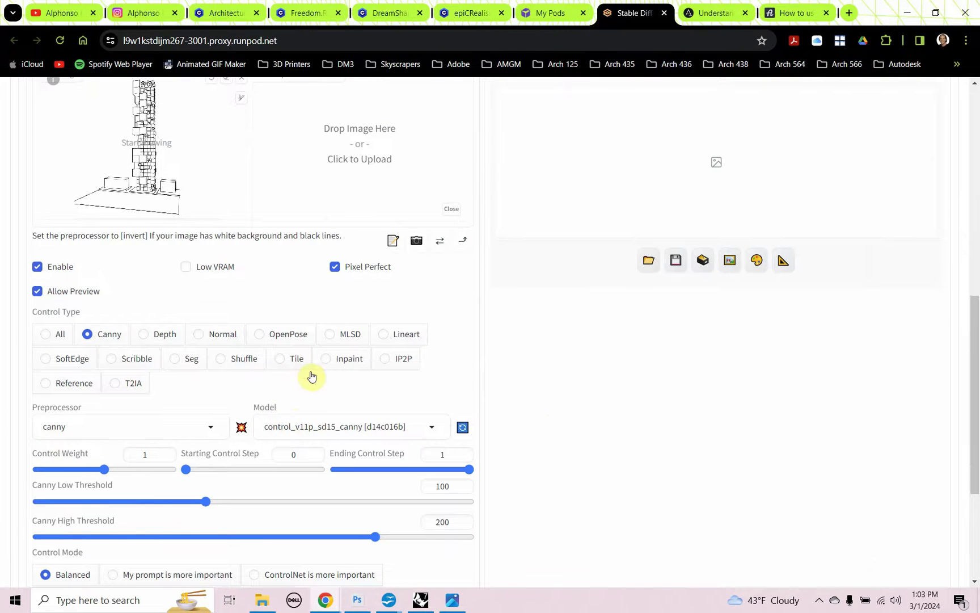
{"action": "scroll", "coordinate": [311, 373], "scroll_direction": "up", "scroll_amount": 1}
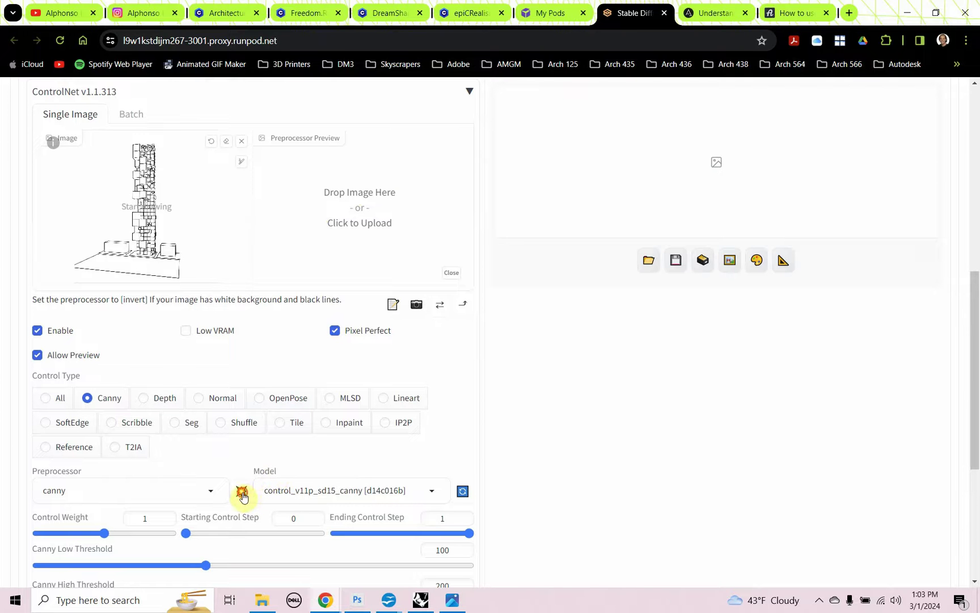
{"action": "left_click", "coordinate": [242, 493]}
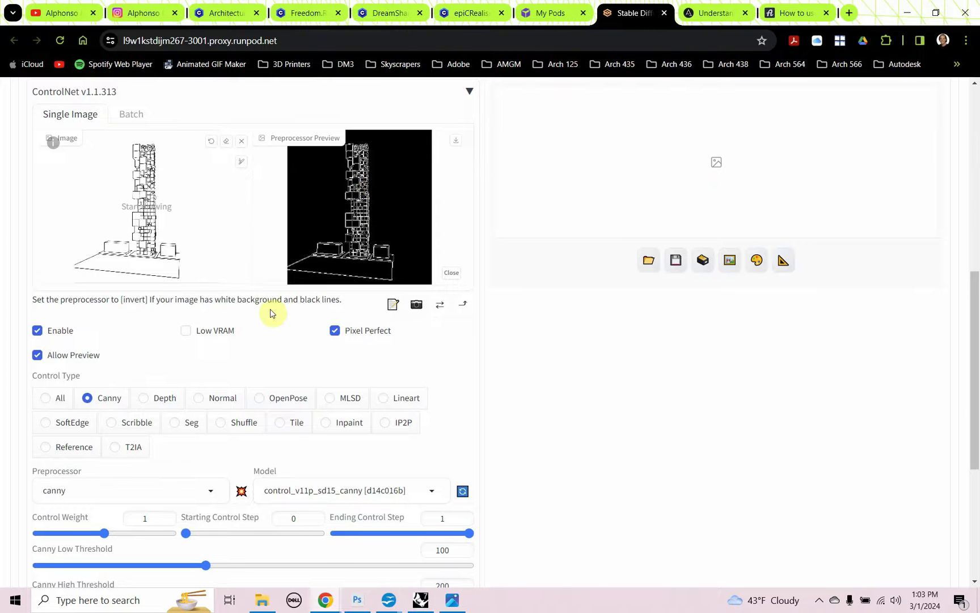
{"action": "scroll", "coordinate": [282, 319], "scroll_direction": "up", "scroll_amount": 6}
{"action": "scroll", "coordinate": [283, 320], "scroll_direction": "up", "scroll_amount": 3}
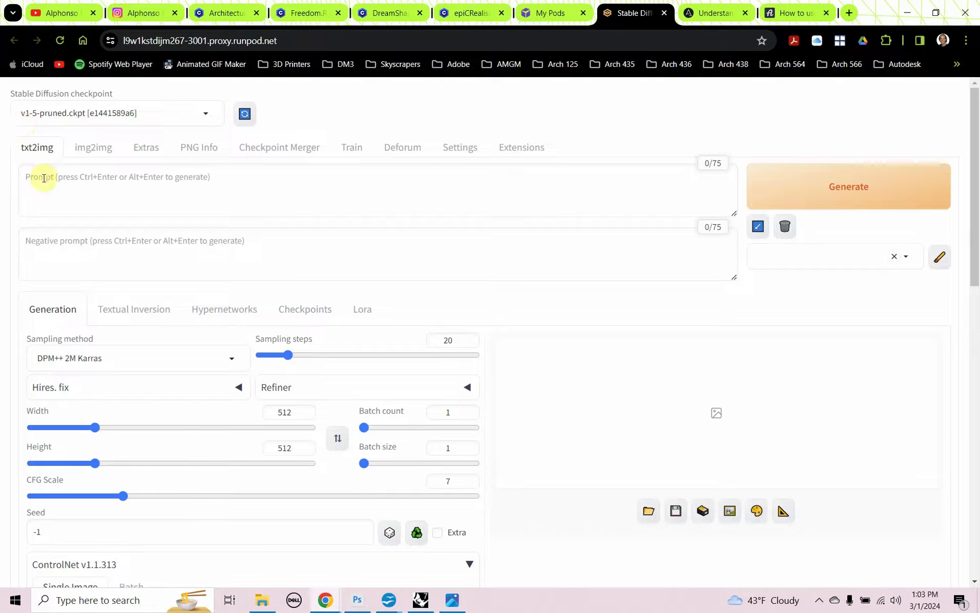
Step: Grab the Chicago skyscraper prompt from AI_Resource_Guide.odt and return to Stable Diffusion
{"action": "mouse_move", "coordinate": [386, 596]}
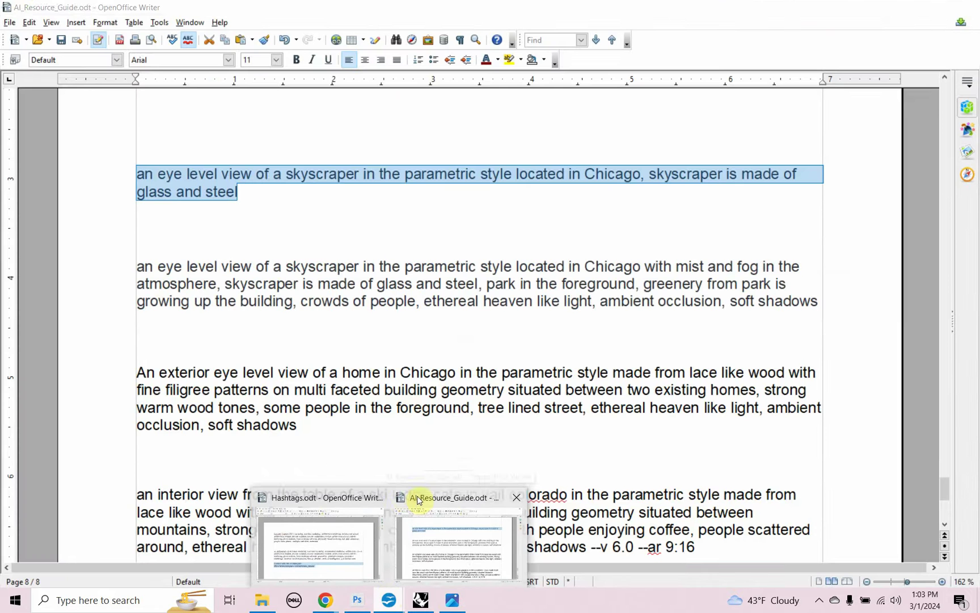
{"action": "left_click", "coordinate": [417, 499]}
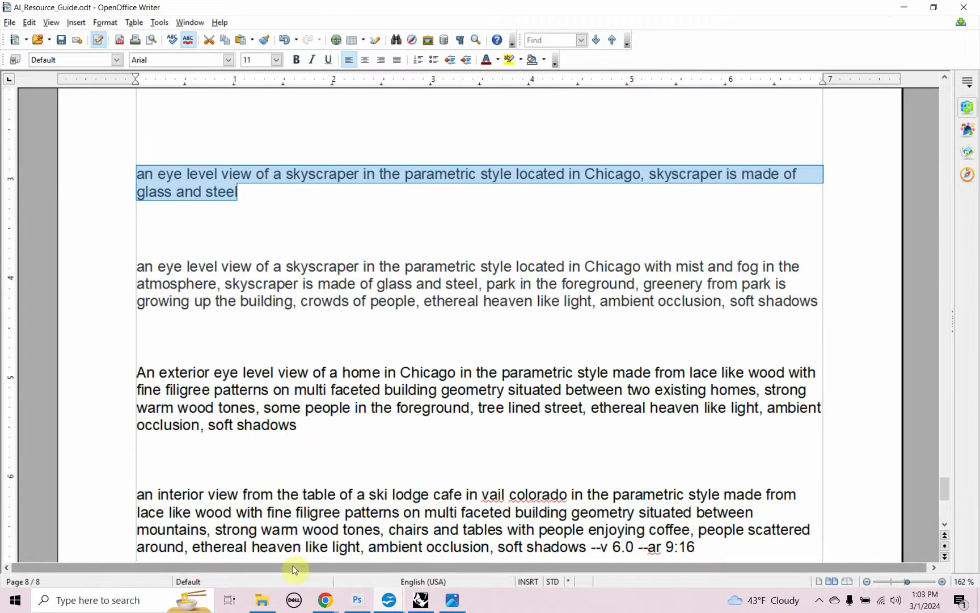
{"action": "left_click", "coordinate": [327, 592]}
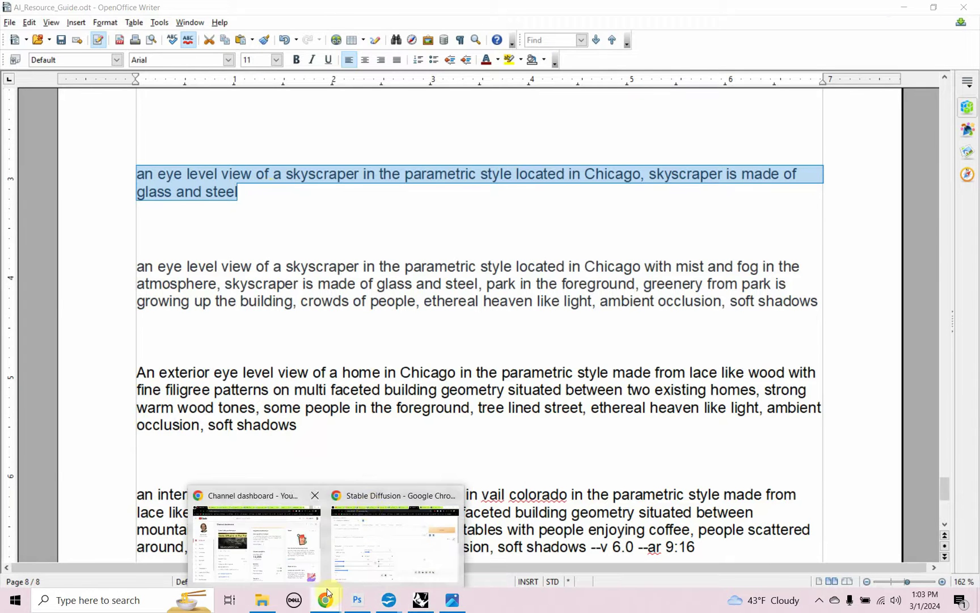
{"action": "left_click", "coordinate": [366, 510]}
Step: Paste the glass-and-steel Chicago skyscraper prompt, generate a 512 × 512 render and view it full size
{"action": "left_click", "coordinate": [189, 191]}
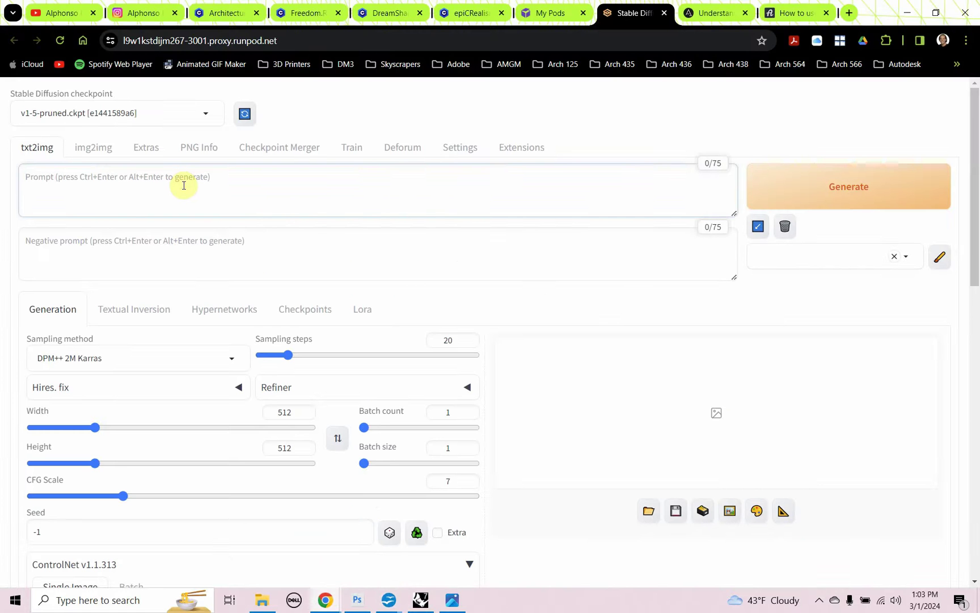
{"action": "type", "text": "an eye level view of a skyscraper in the parametric style located in Chicago, skyscraper is made of glass and steel"}
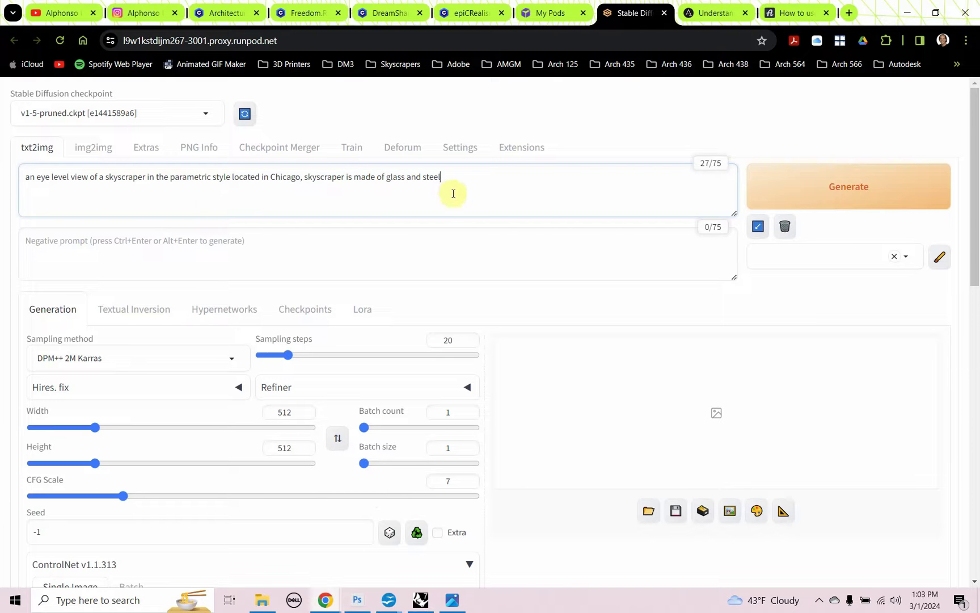
{"action": "left_click", "coordinate": [835, 192]}
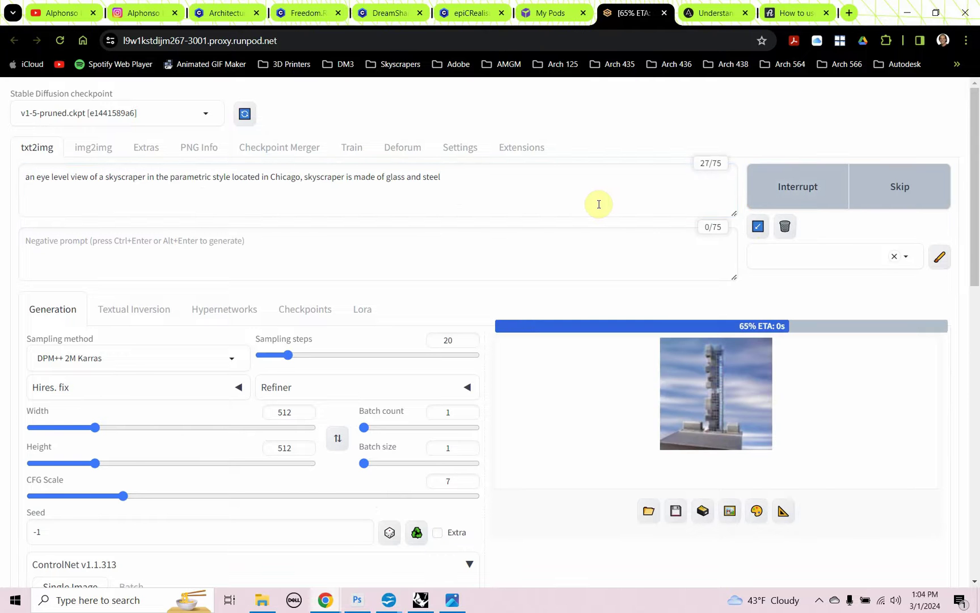
{"action": "scroll", "coordinate": [598, 204], "scroll_direction": "down", "scroll_amount": 5}
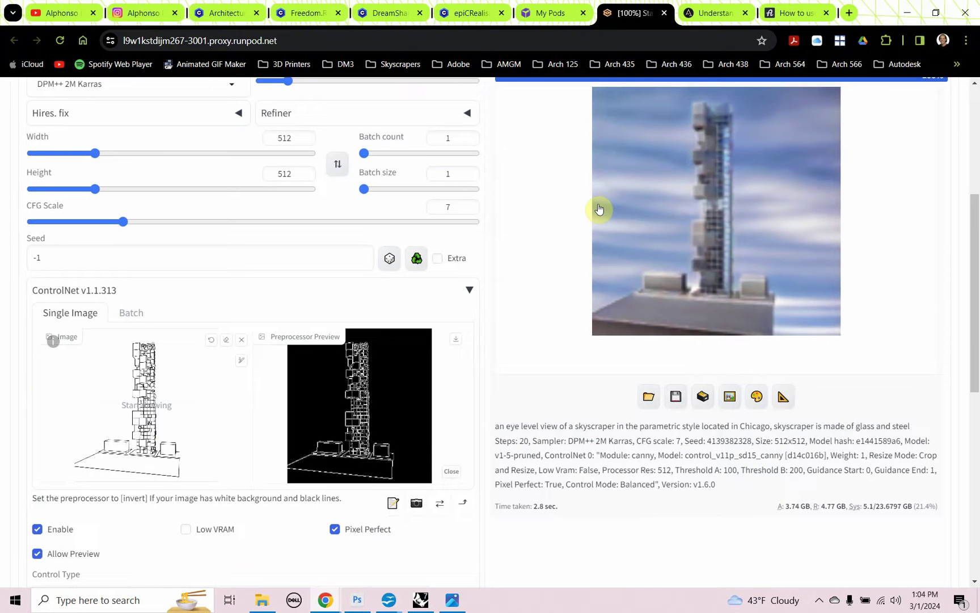
{"action": "left_click", "coordinate": [679, 246]}
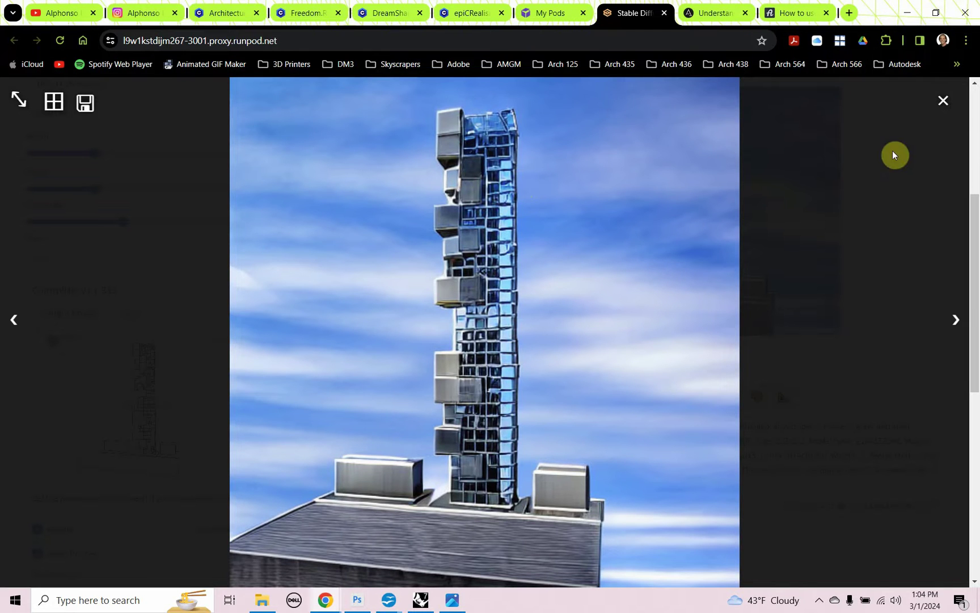
{"action": "left_click", "coordinate": [942, 111]}
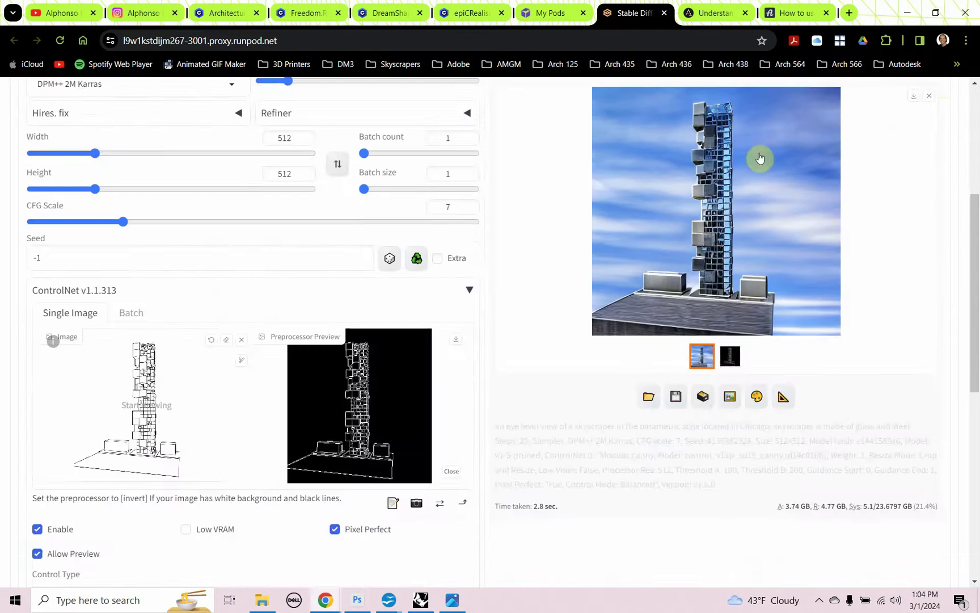
{"action": "scroll", "coordinate": [488, 230], "scroll_direction": "up", "scroll_amount": 5}
{"action": "scroll", "coordinate": [476, 236], "scroll_direction": "up", "scroll_amount": 1}
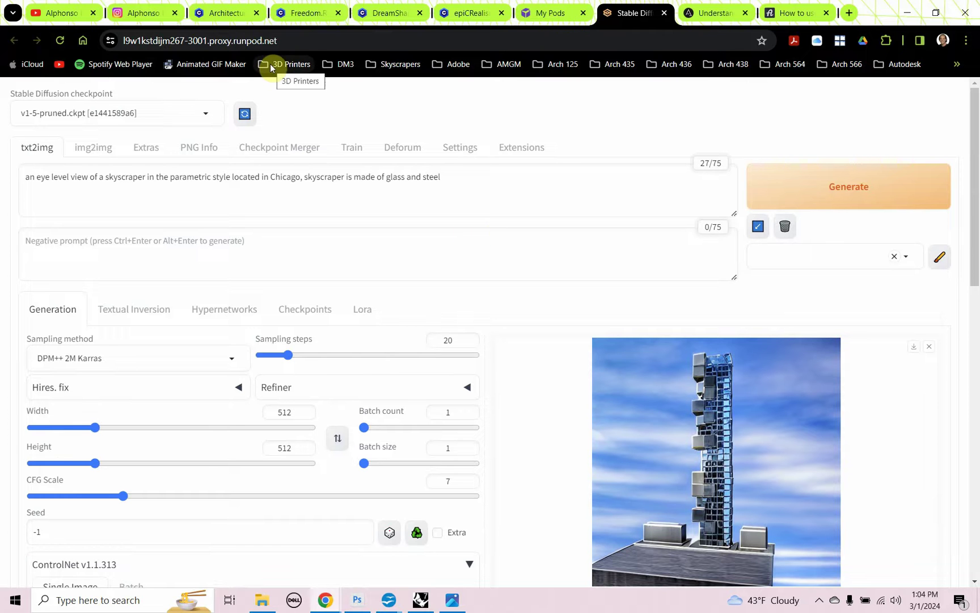
{"action": "left_click", "coordinate": [218, 12]}
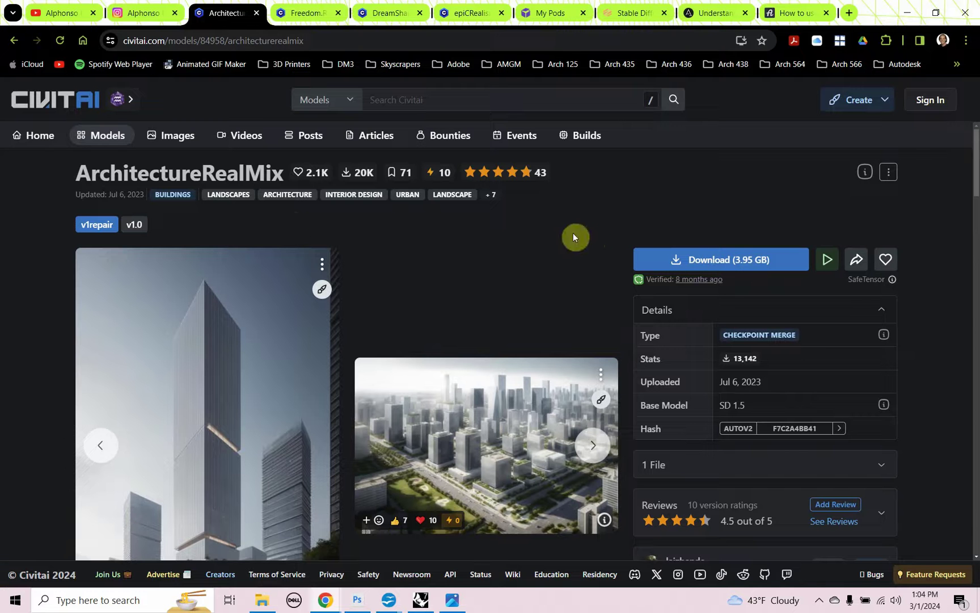
Step: Switch the checkpoint to ArchitectureRealMix_SD1_5.safetensors and generate a new tower render
{"action": "left_click", "coordinate": [617, 20]}
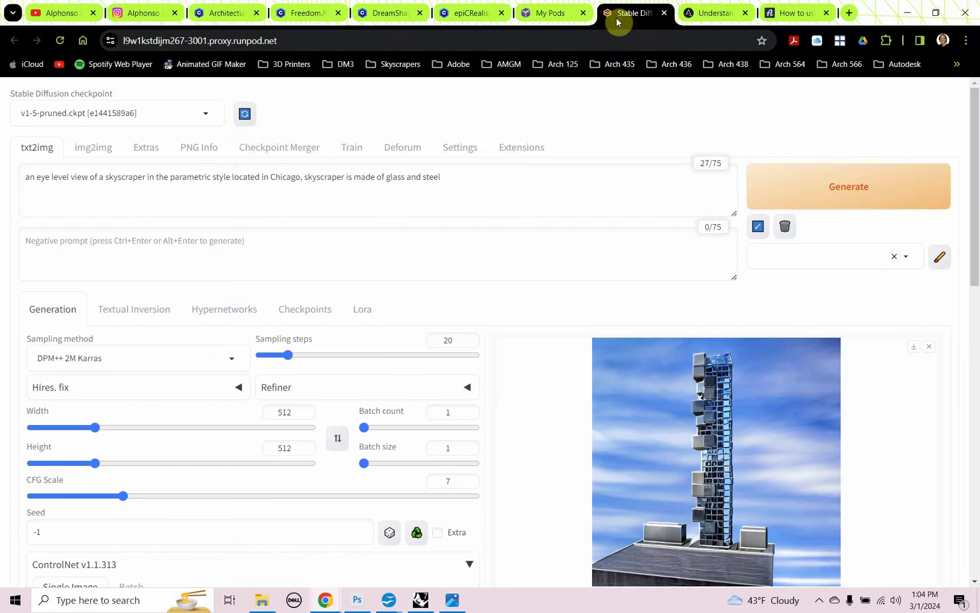
{"action": "left_click", "coordinate": [205, 115]}
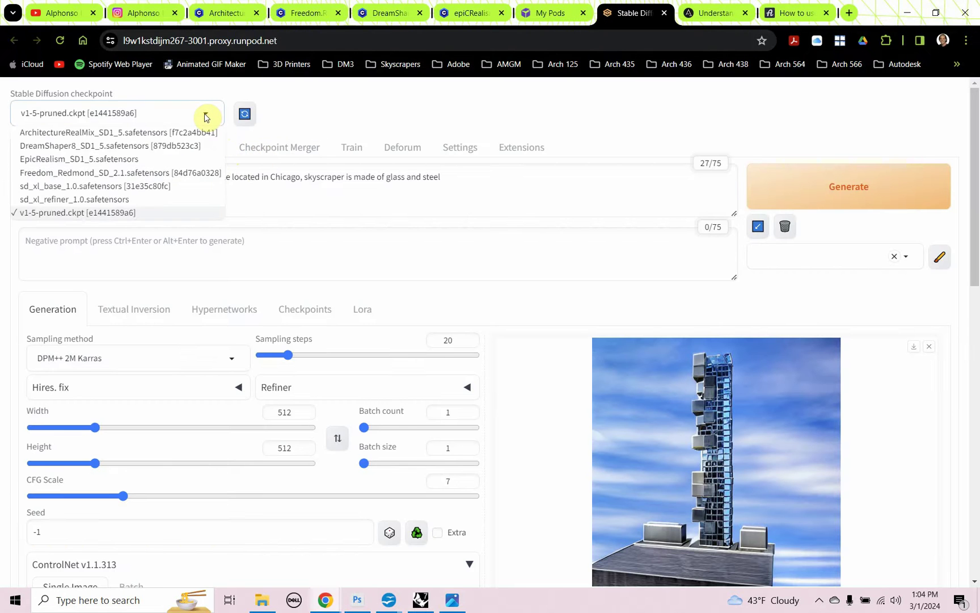
{"action": "left_click", "coordinate": [198, 133]}
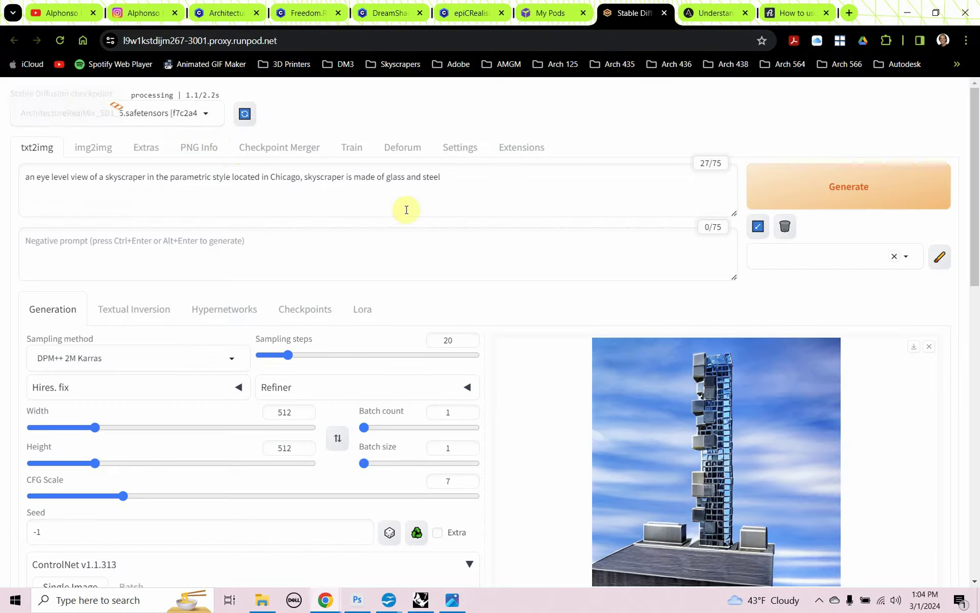
{"action": "left_click", "coordinate": [834, 187]}
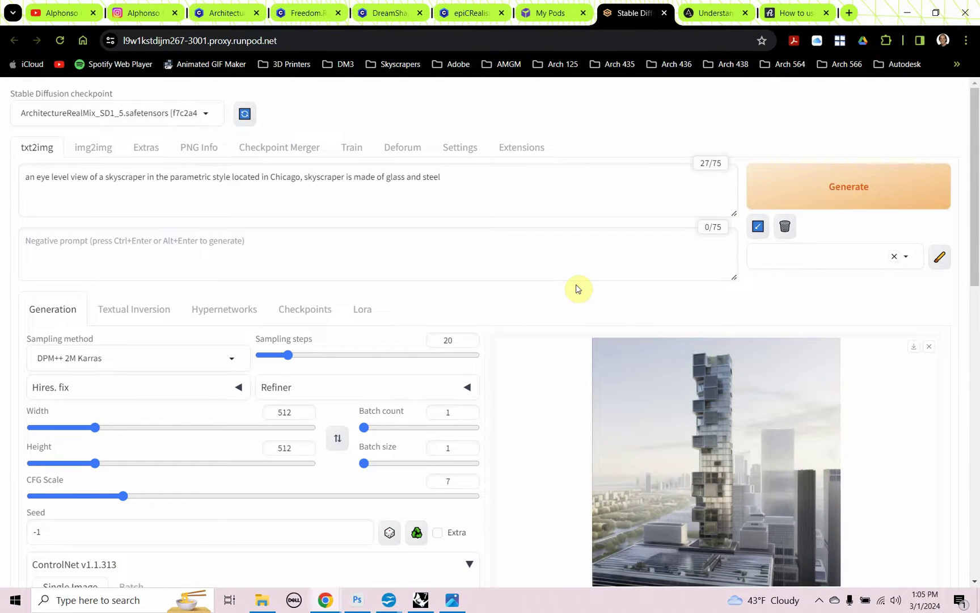
{"action": "scroll", "coordinate": [576, 289], "scroll_direction": "down", "scroll_amount": 1}
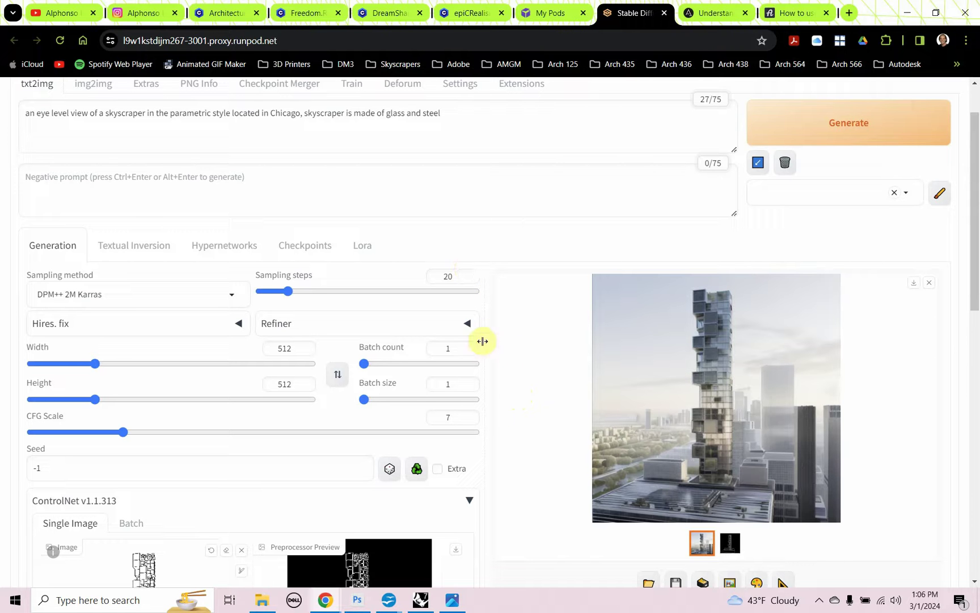
Step: Raise the batch count to 4 and generate a batch of four tower renders
{"action": "left_click", "coordinate": [470, 345]}
{"action": "left_click", "coordinate": [470, 345]}
{"action": "left_click", "coordinate": [471, 346]}
{"action": "left_click", "coordinate": [831, 121]}
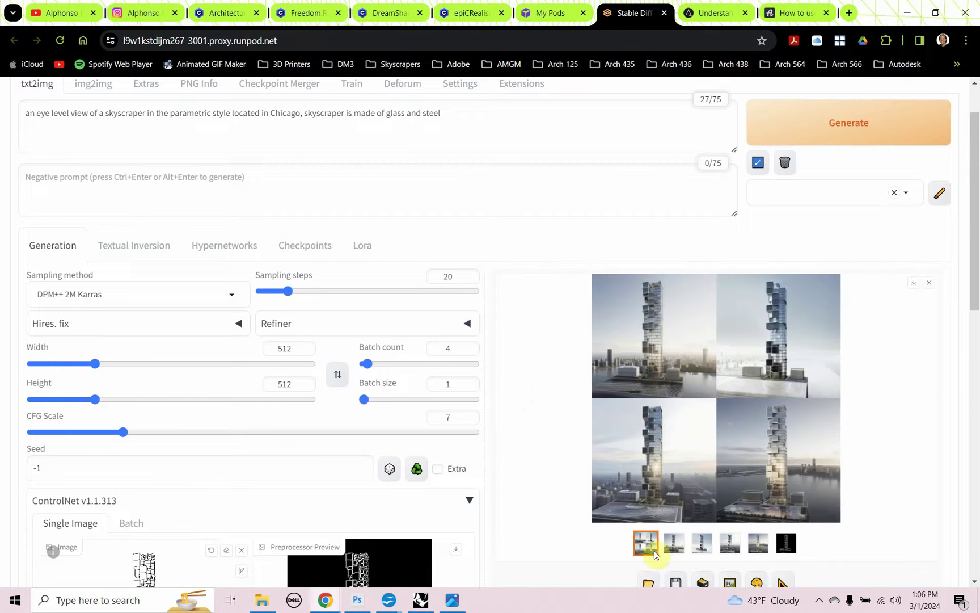
Step: Browse the renders and Canny edge map full-size, ending on the riverside tower render
{"action": "left_click", "coordinate": [745, 448]}
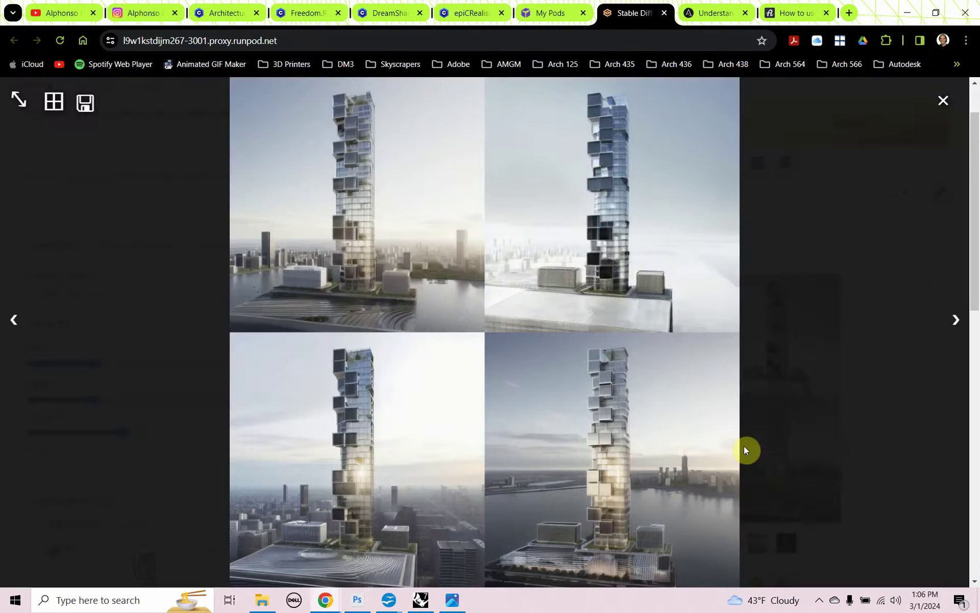
{"action": "left_click", "coordinate": [953, 324]}
{"action": "left_click", "coordinate": [953, 323]}
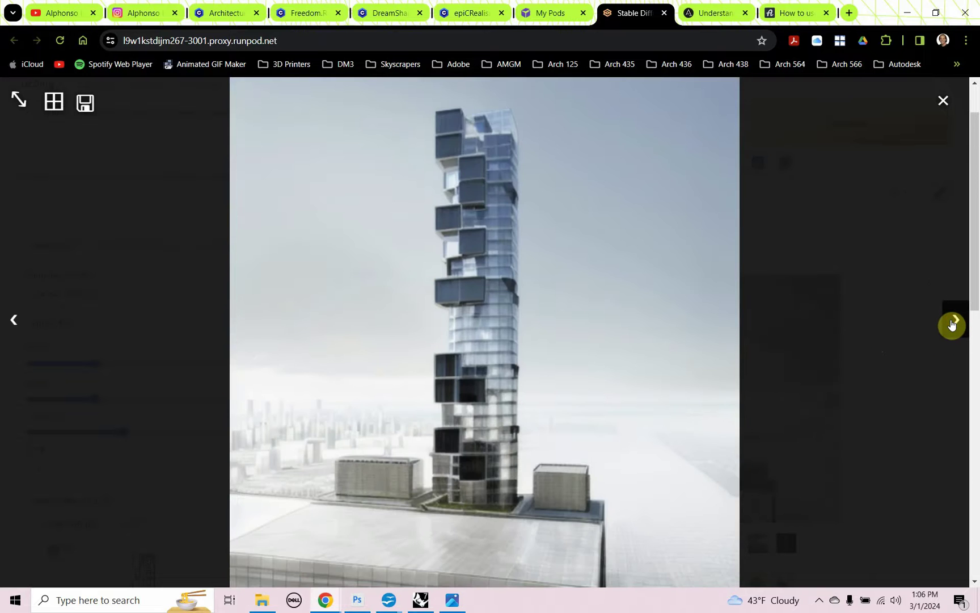
{"action": "left_click", "coordinate": [953, 323]}
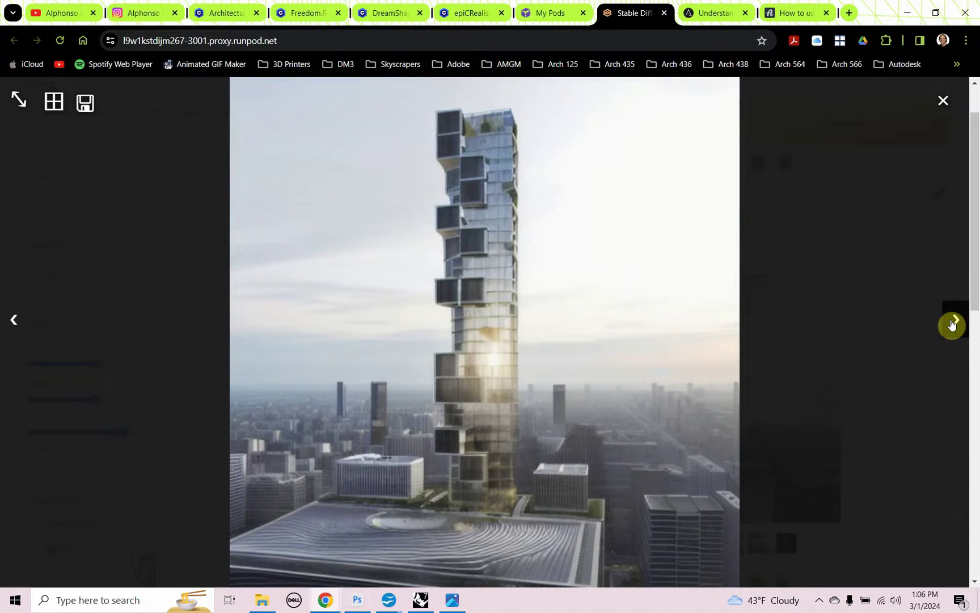
{"action": "left_click", "coordinate": [953, 324]}
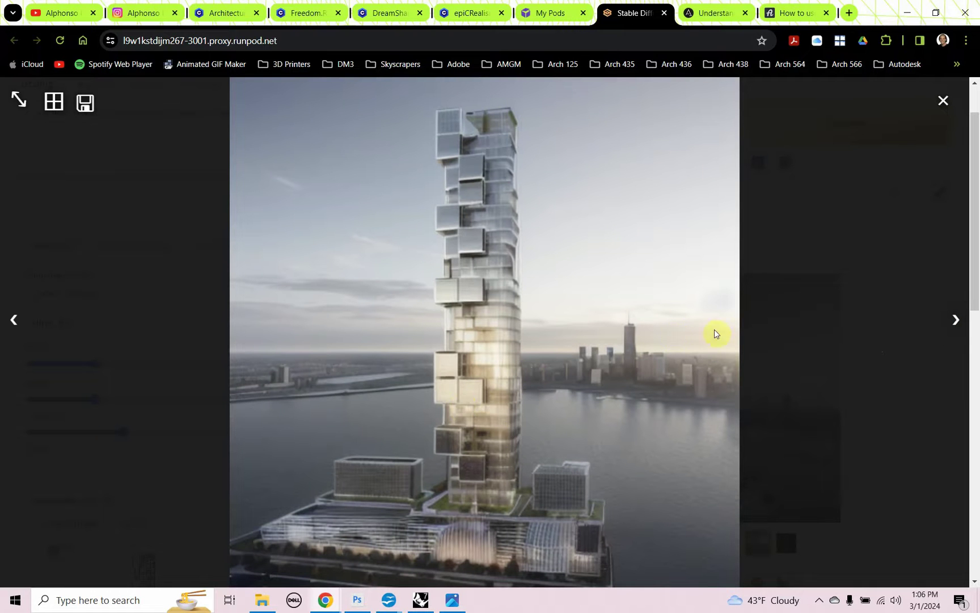
{"action": "left_click", "coordinate": [956, 322]}
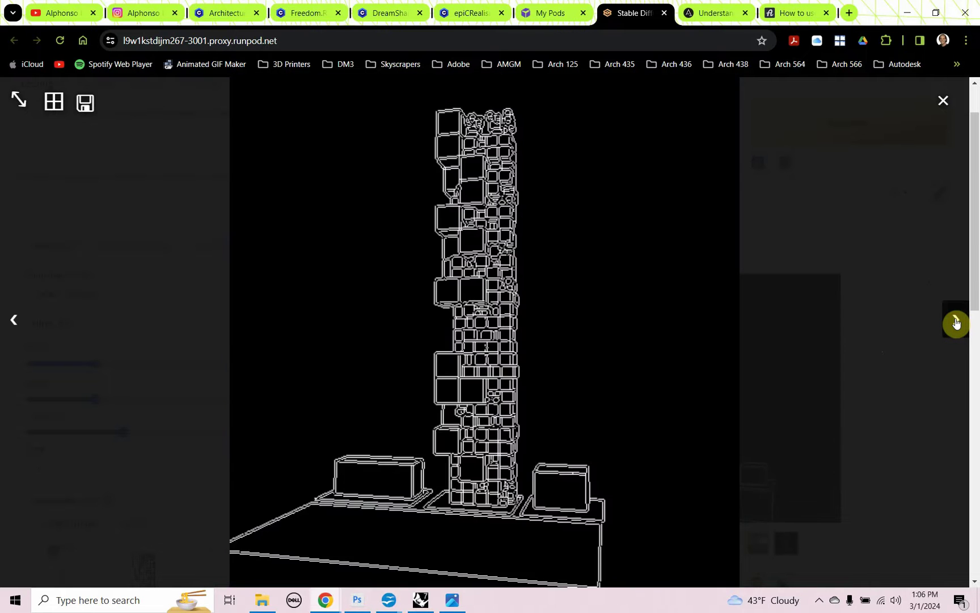
{"action": "left_click", "coordinate": [17, 322]}
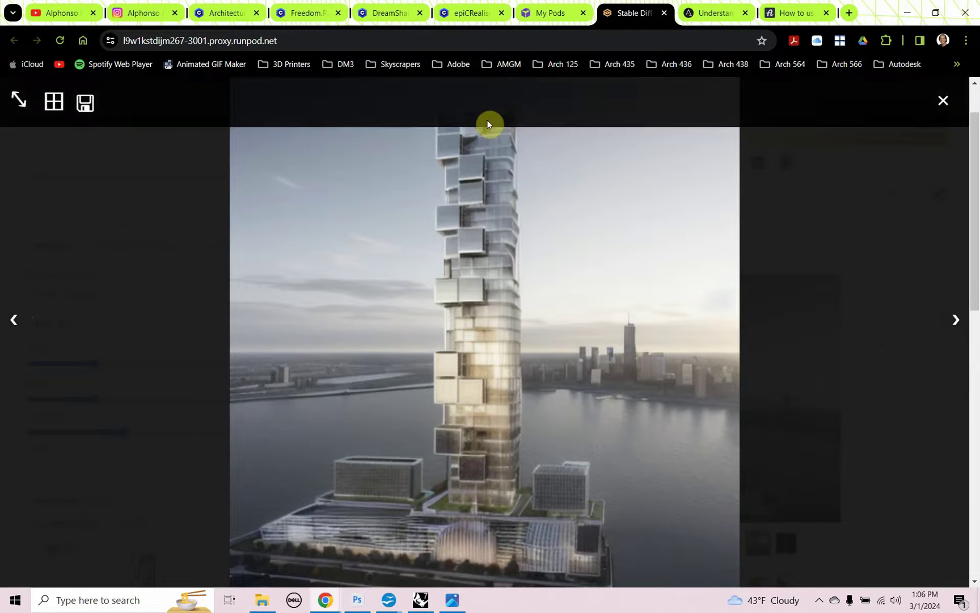
Step: Close the full-size viewer and copy the chosen render's seed from its image info
{"action": "left_click", "coordinate": [943, 101]}
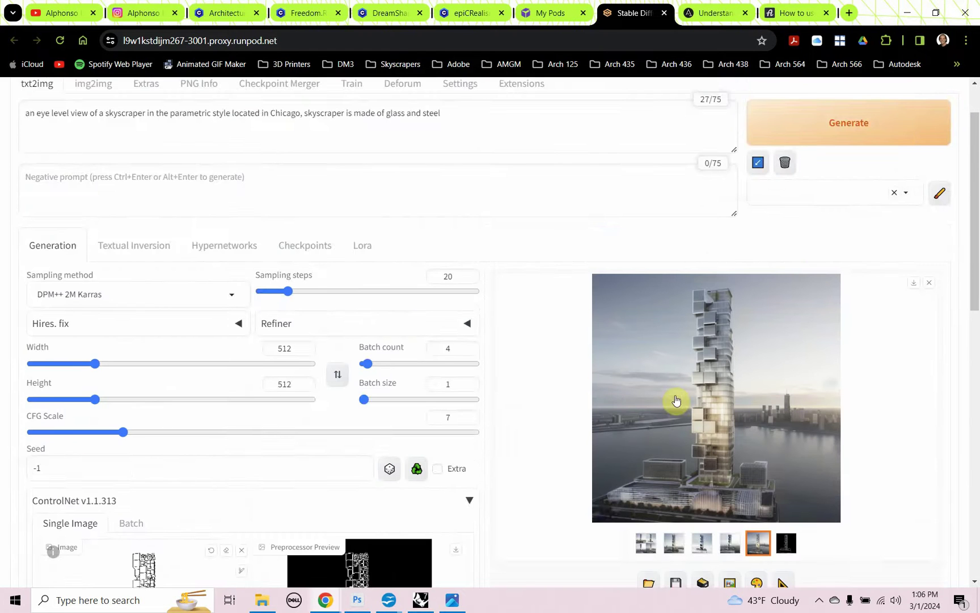
{"action": "scroll", "coordinate": [676, 400], "scroll_direction": "down", "scroll_amount": 3}
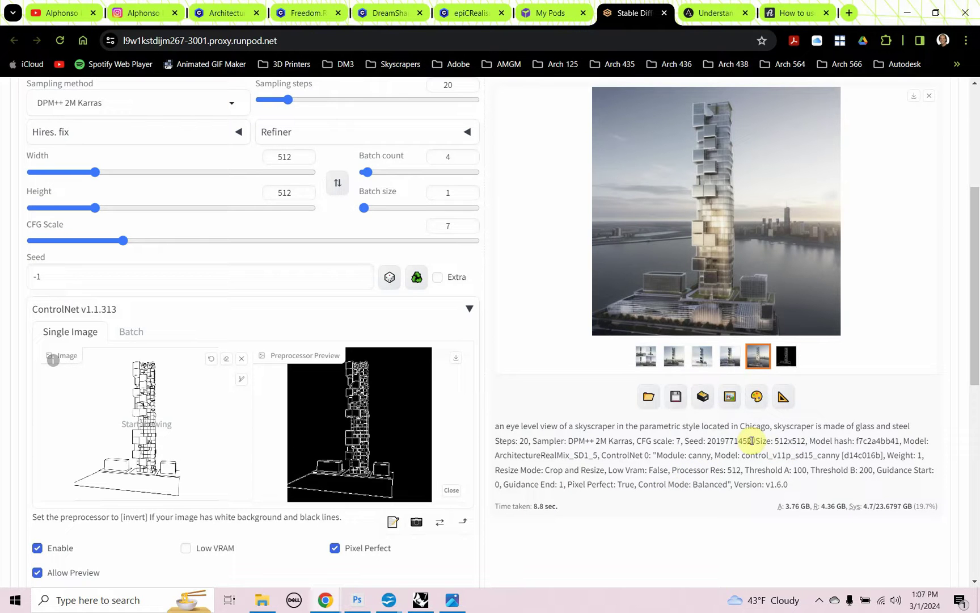
{"action": "left_click_drag", "start_coordinate": [752, 440], "coordinate": [706, 444]}
{"action": "key", "text": "ctrl+c"}
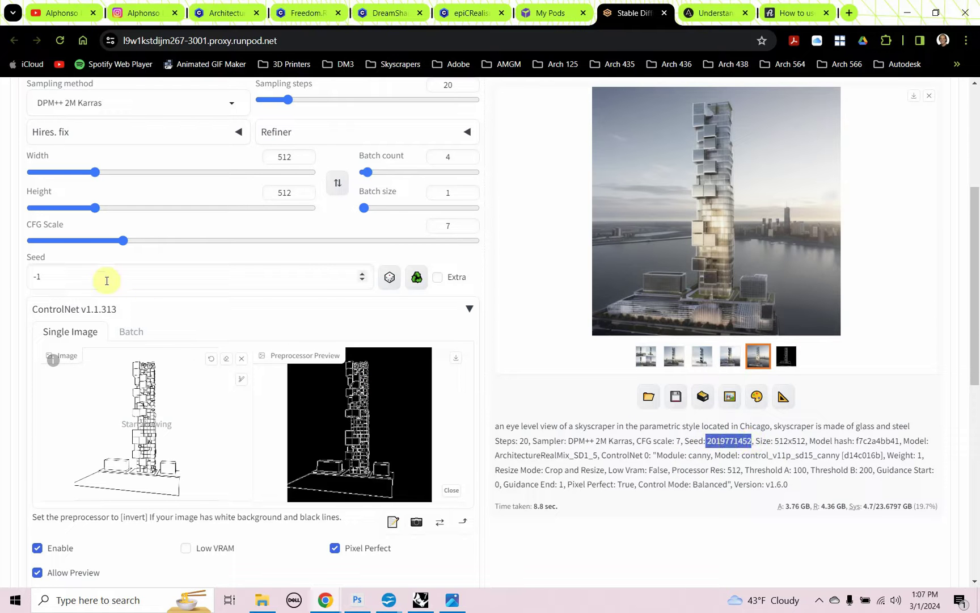
{"action": "double_click", "coordinate": [37, 274]}
{"action": "key", "text": "ctrl+v"}
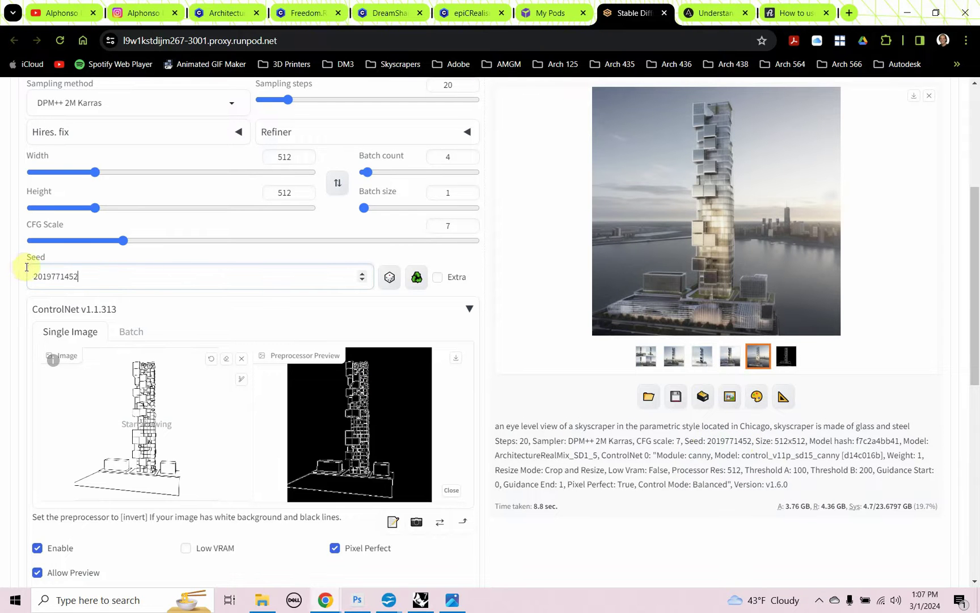
{"action": "scroll", "coordinate": [141, 333], "scroll_direction": "up", "scroll_amount": 3}
{"action": "key", "text": "Up"}
{"action": "left_click", "coordinate": [176, 340]}
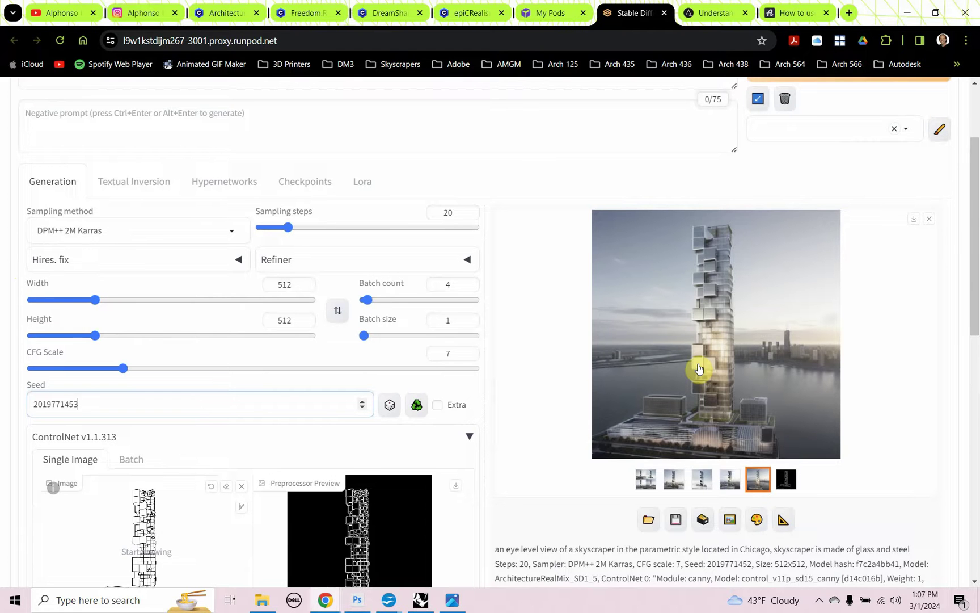
{"action": "scroll", "coordinate": [699, 369], "scroll_direction": "up", "scroll_amount": 1}
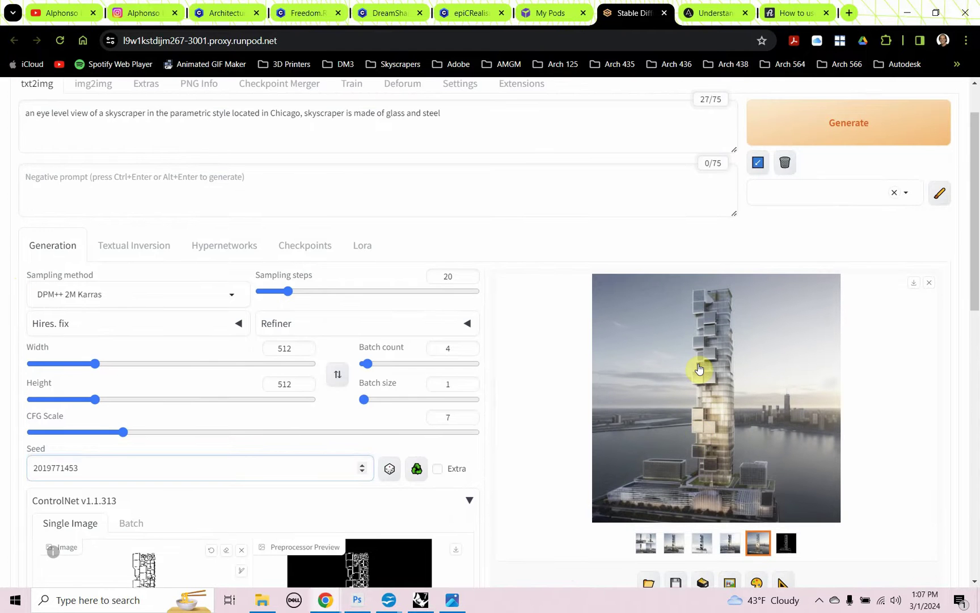
{"action": "scroll", "coordinate": [699, 369], "scroll_direction": "up", "scroll_amount": 1}
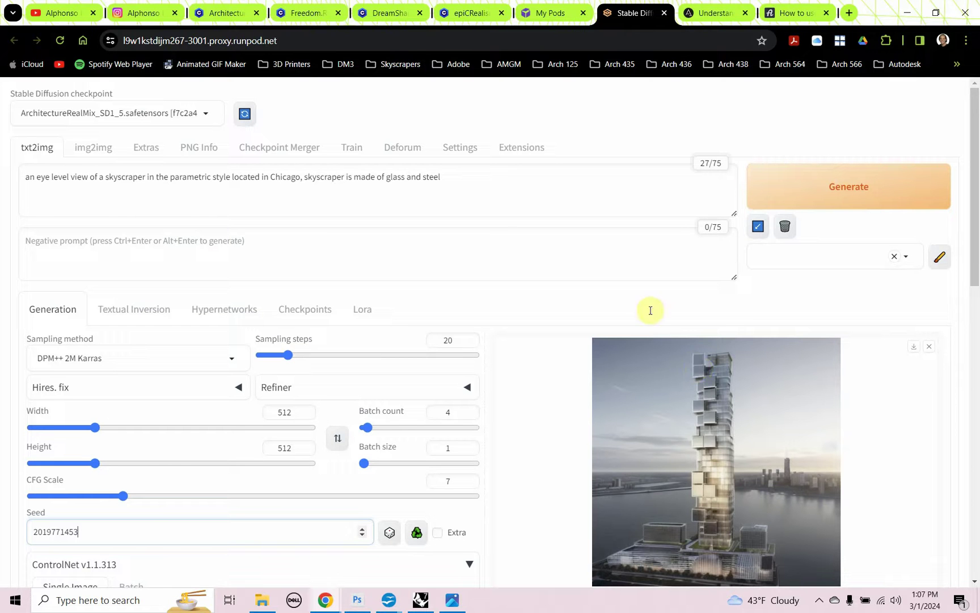
Step: Append 'park in foreground' to the prompt and generate a new batch
{"action": "left_click", "coordinate": [453, 173]}
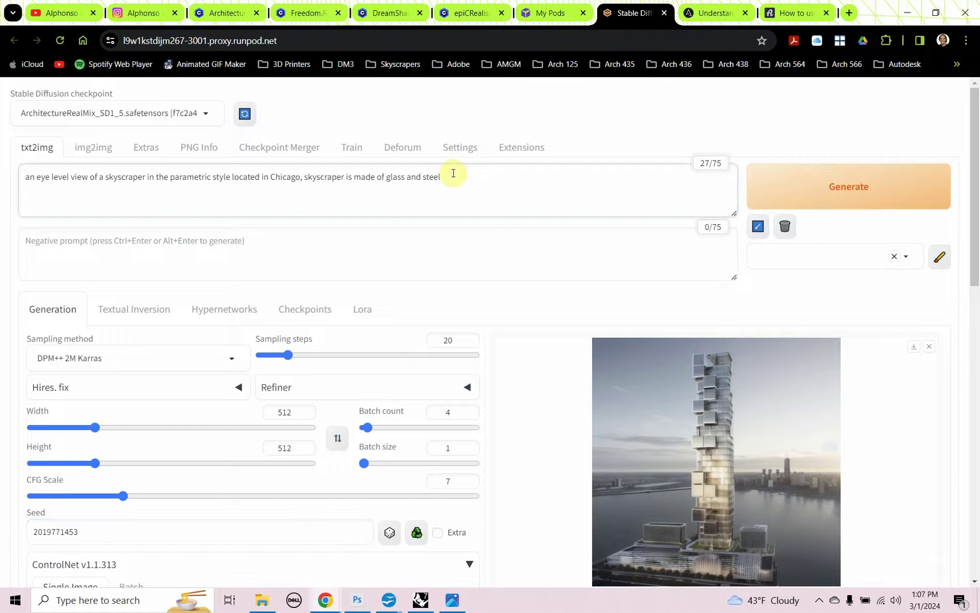
{"action": "type", "text": "park in foreground"}
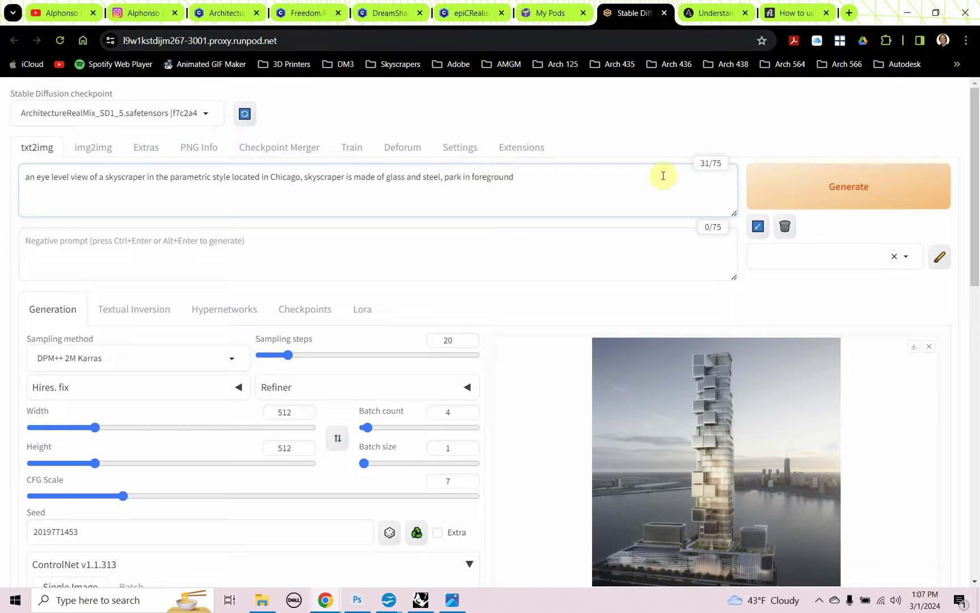
{"action": "left_click", "coordinate": [795, 182]}
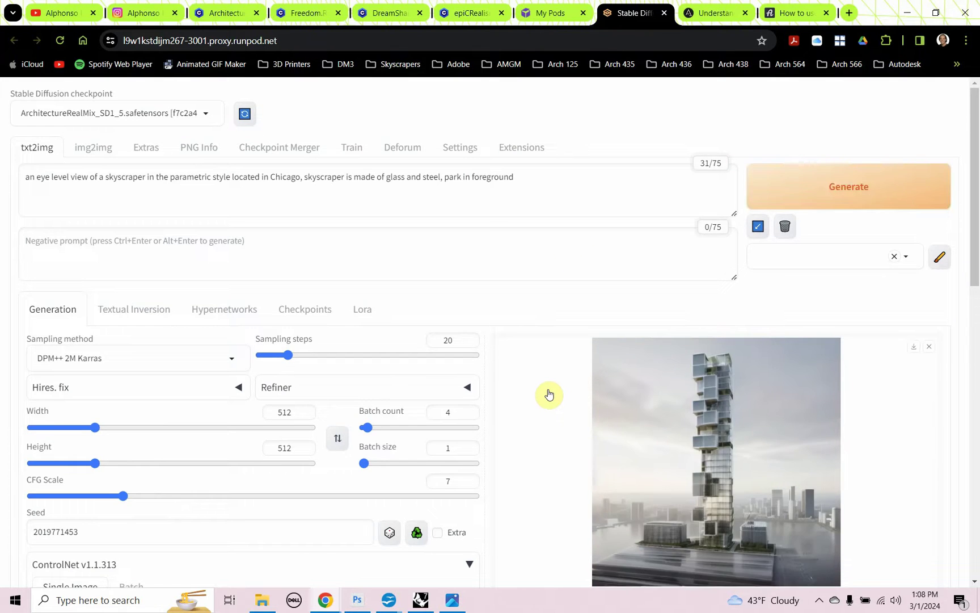
Step: Look through the new tower renders full-size, then close the viewer
{"action": "scroll", "coordinate": [549, 394], "scroll_direction": "down", "scroll_amount": 2}
{"action": "left_click", "coordinate": [638, 390]}
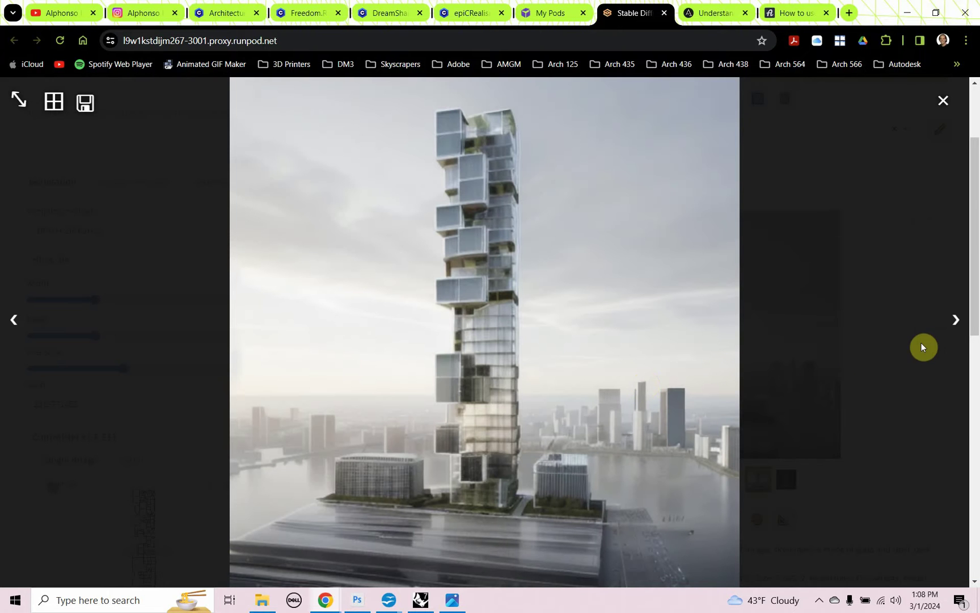
{"action": "left_click", "coordinate": [955, 321]}
{"action": "left_click", "coordinate": [955, 321]}
{"action": "left_click", "coordinate": [885, 295]}
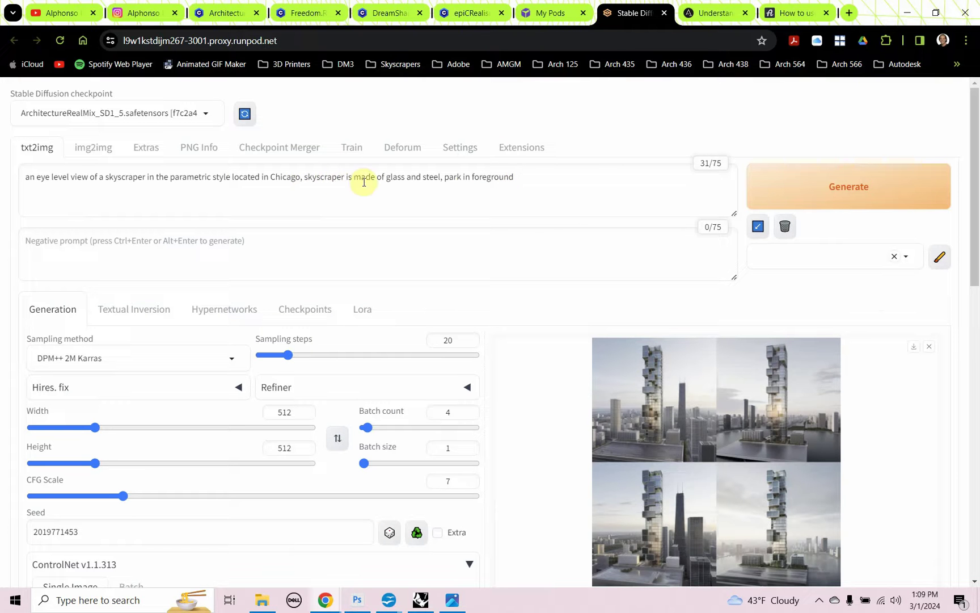
Step: Append 'lots of trees, skyscraper situated in downtown Chicago in between buildings', fix the skyscraper typo, and generate
{"action": "left_click", "coordinate": [521, 177]}
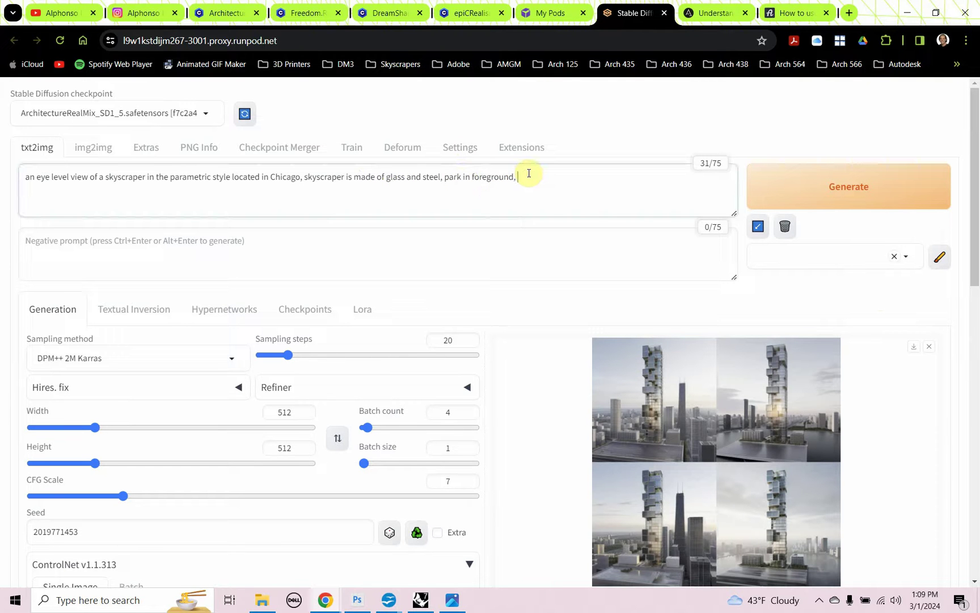
{"action": "type", "text": "lots of trees, skysraper situ"}
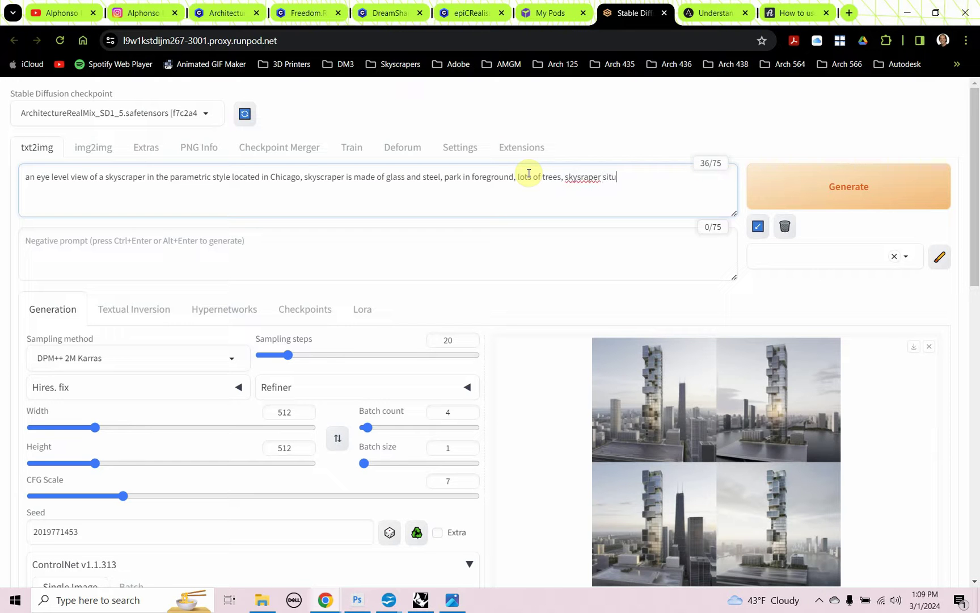
{"action": "type", "text": "ated i"}
{"action": "type", "text": "n"}
{"action": "type", "text": " do"}
{"action": "type", "text": "wntow"}
{"action": "type", "text": "n Chi"}
{"action": "type", "text": "cago"}
{"action": "type", "text": " in "}
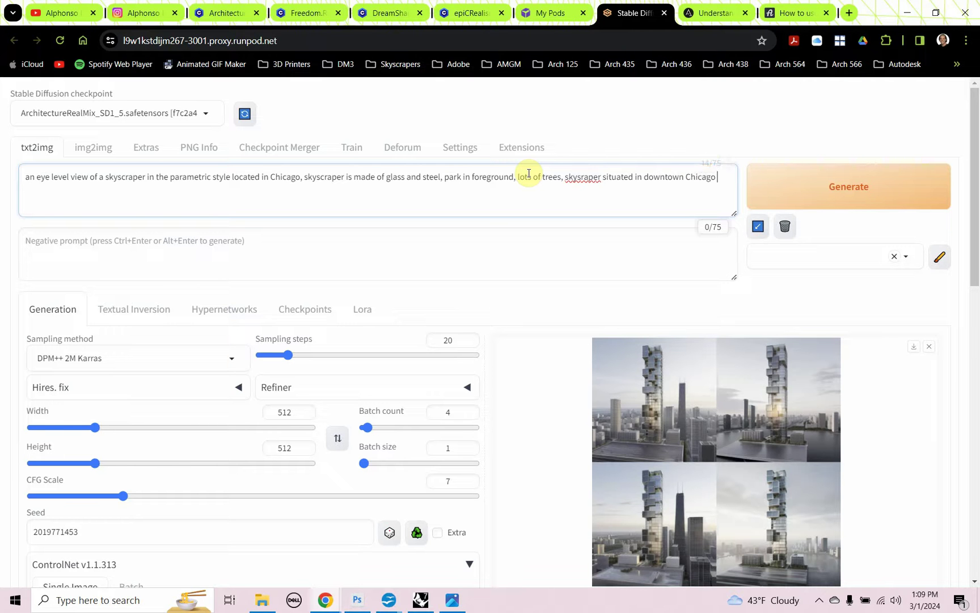
{"action": "type", "text": "between bui"}
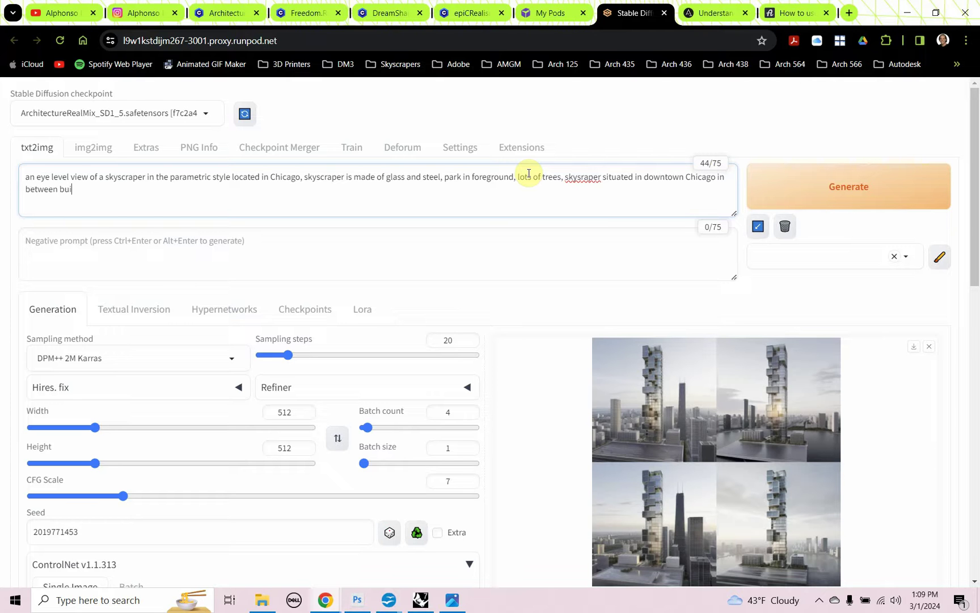
{"action": "type", "text": "ldings"}
{"action": "right_click", "coordinate": [584, 178]}
{"action": "left_click", "coordinate": [595, 192]}
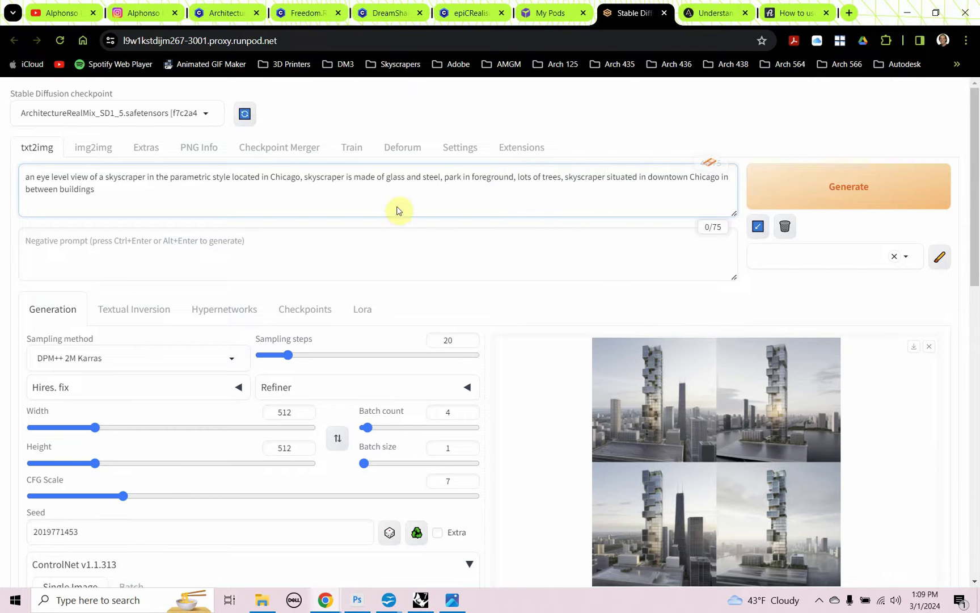
{"action": "left_click", "coordinate": [812, 191]}
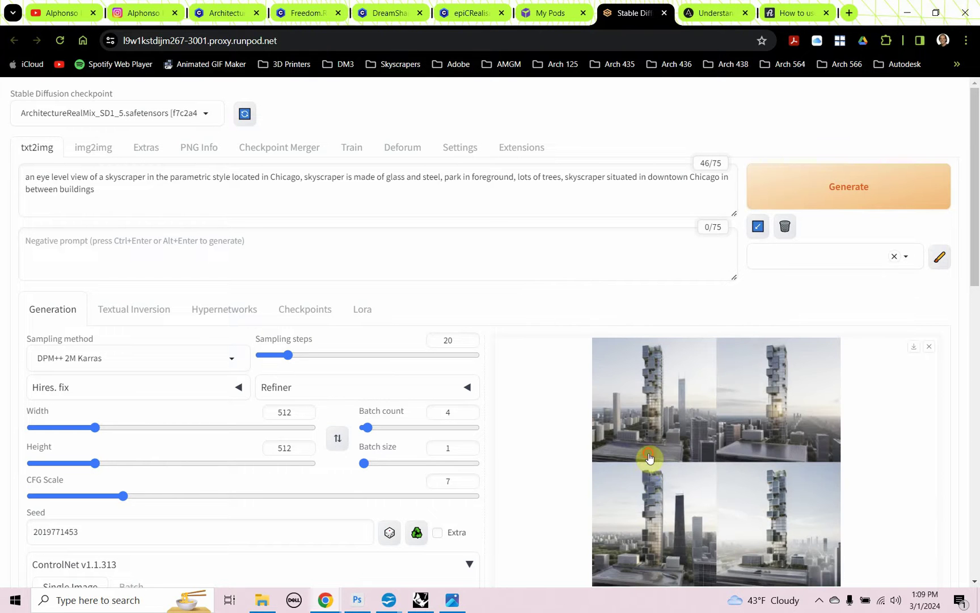
Step: Browse the downtown batch full-size, settle on the glass tower beside the dark skyscraper, and close
{"action": "left_click", "coordinate": [649, 458]}
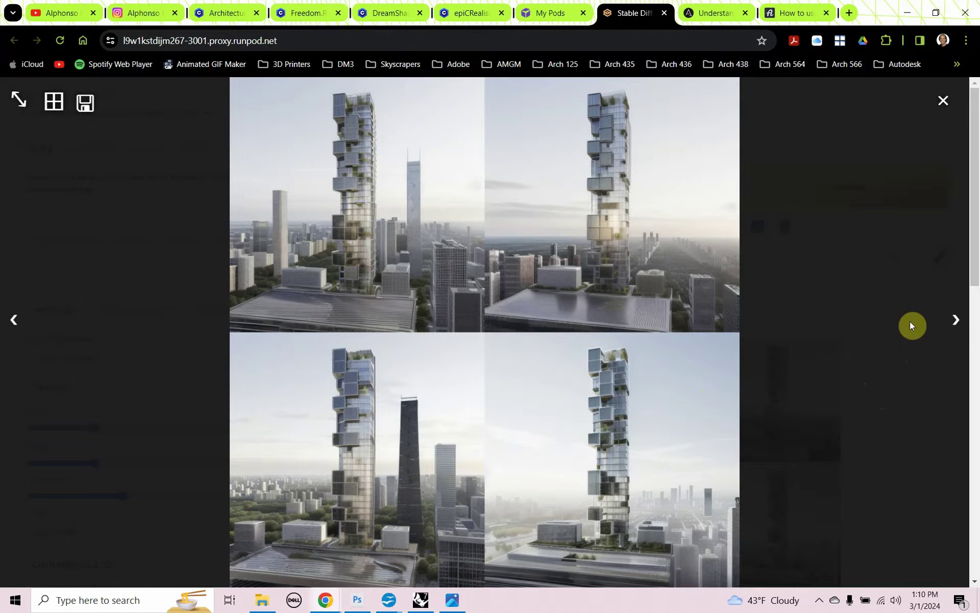
{"action": "left_click", "coordinate": [955, 319]}
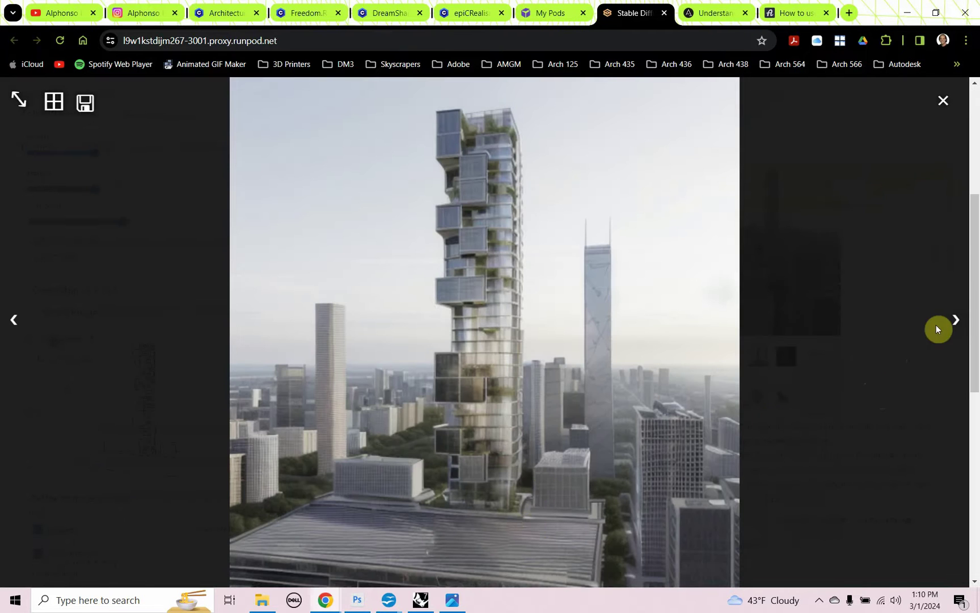
{"action": "left_click", "coordinate": [949, 323]}
{"action": "left_click", "coordinate": [950, 321]}
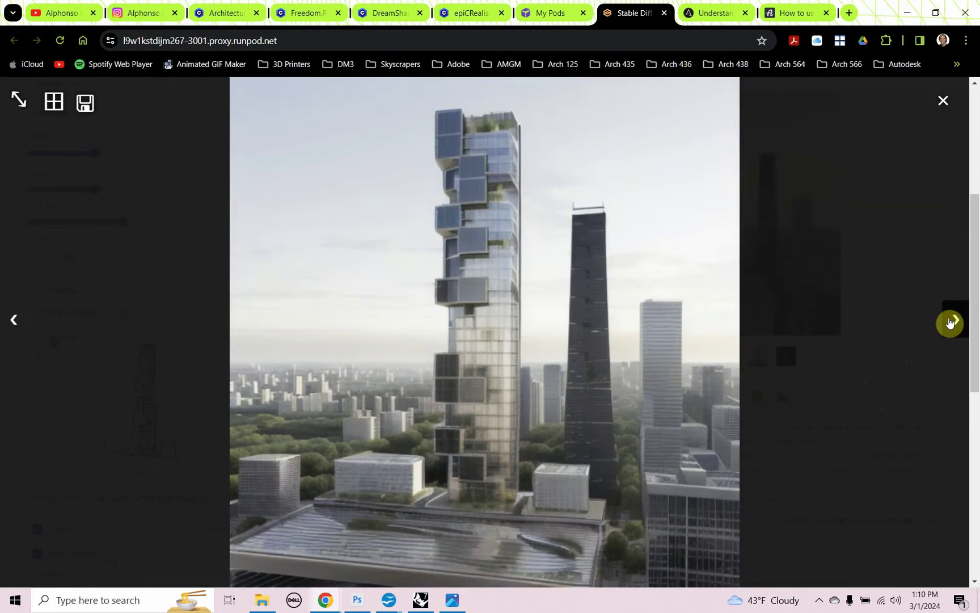
{"action": "left_click", "coordinate": [950, 322]}
{"action": "left_click", "coordinate": [950, 322]}
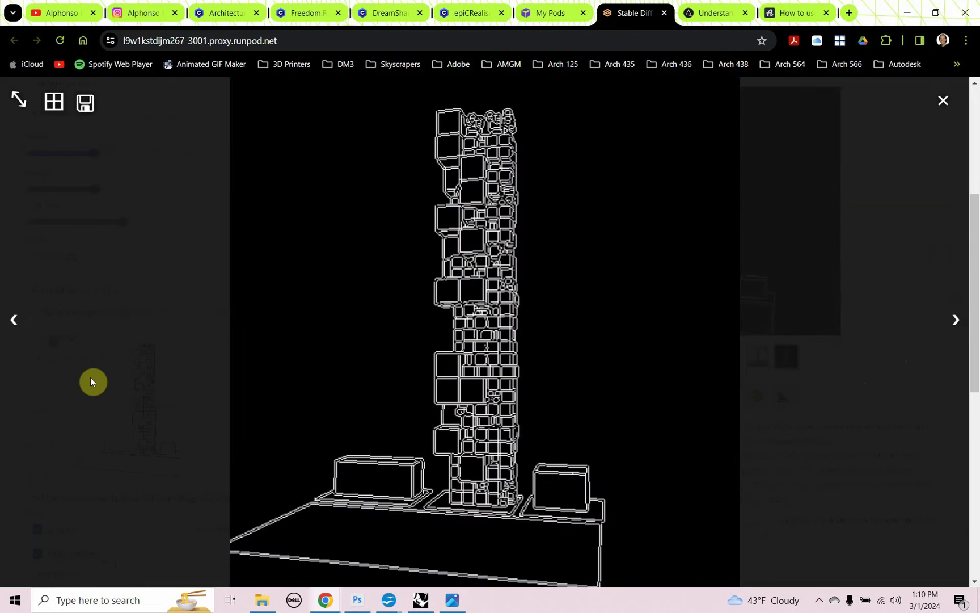
{"action": "left_click", "coordinate": [15, 326]}
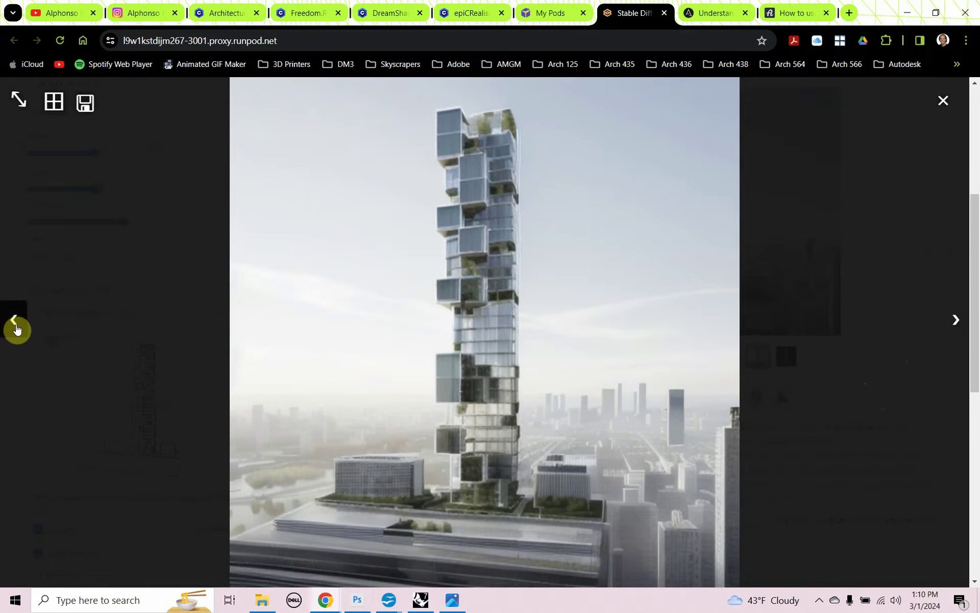
{"action": "left_click", "coordinate": [13, 328]}
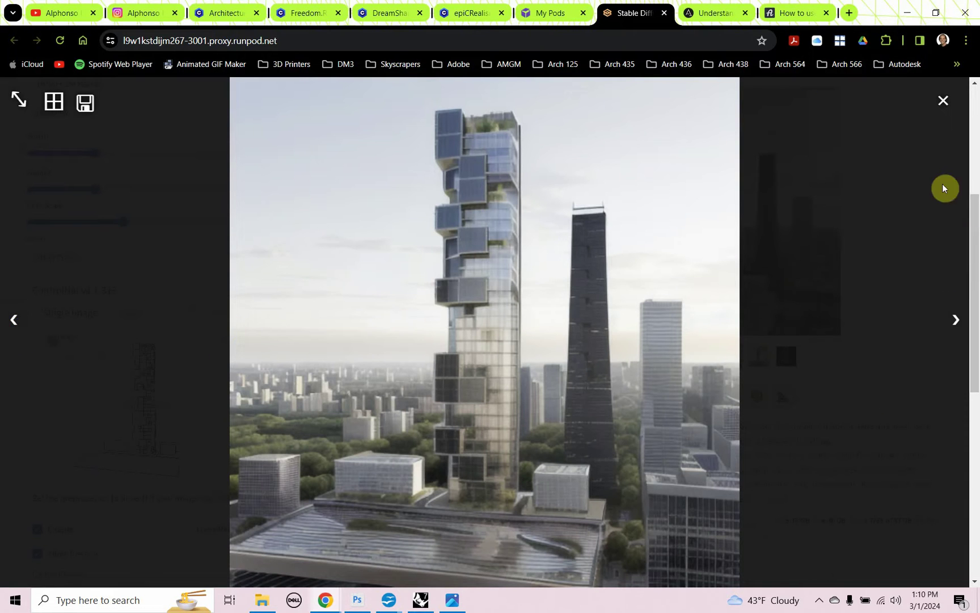
{"action": "left_click", "coordinate": [942, 104]}
{"action": "scroll", "coordinate": [126, 292], "scroll_direction": "up", "scroll_amount": 5}
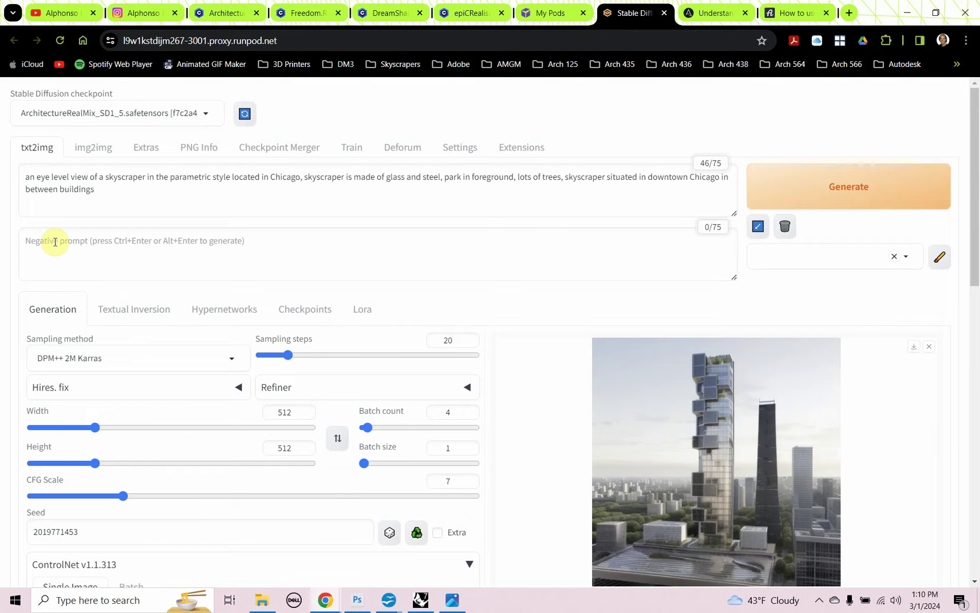
Step: Set the negative prompt to 'water' and add 'the' and 'lush trees in park' to the prompt
{"action": "left_click", "coordinate": [55, 242]}
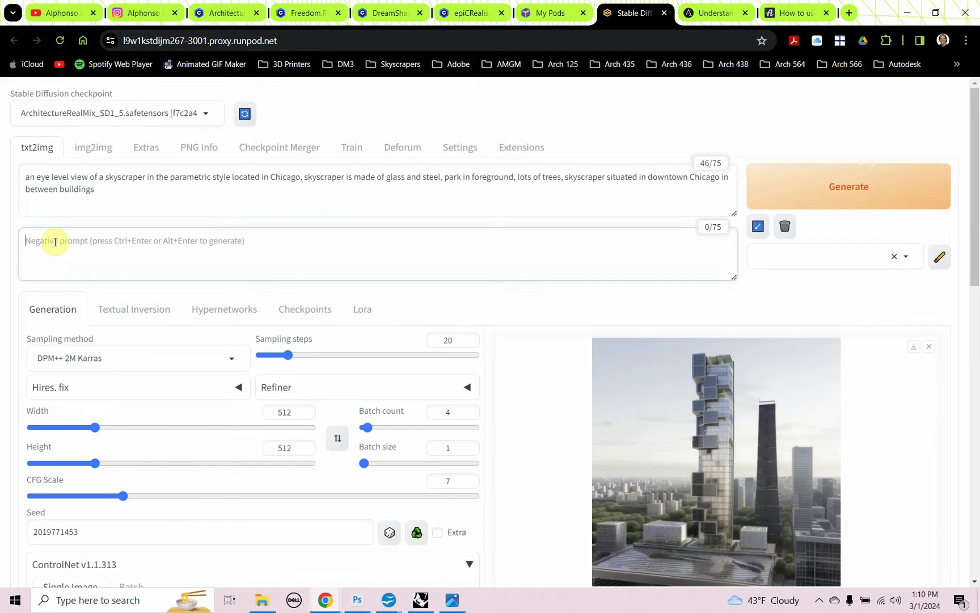
{"action": "type", "text": "water"}
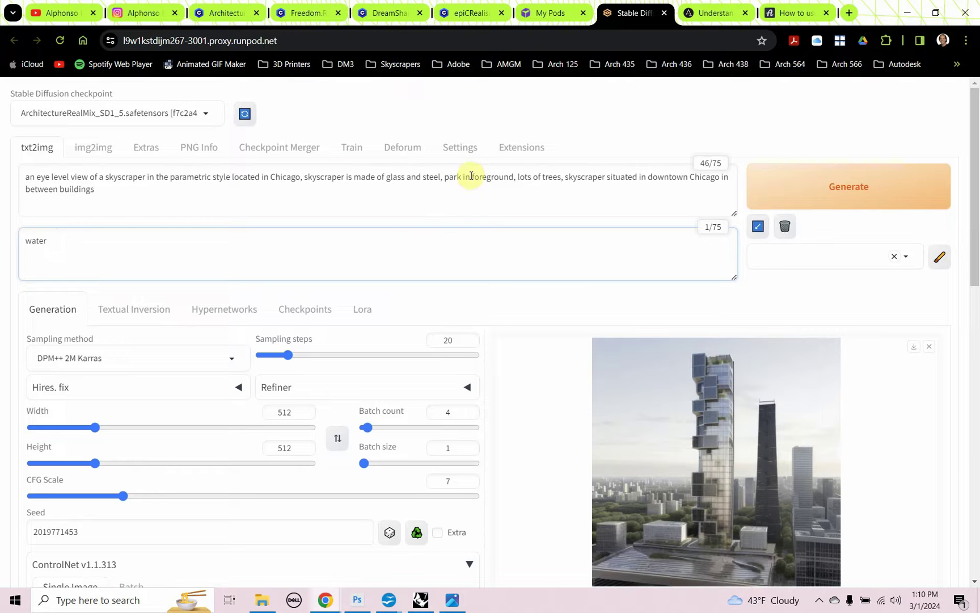
{"action": "left_click", "coordinate": [471, 177]}
{"action": "type", "text": "the"}
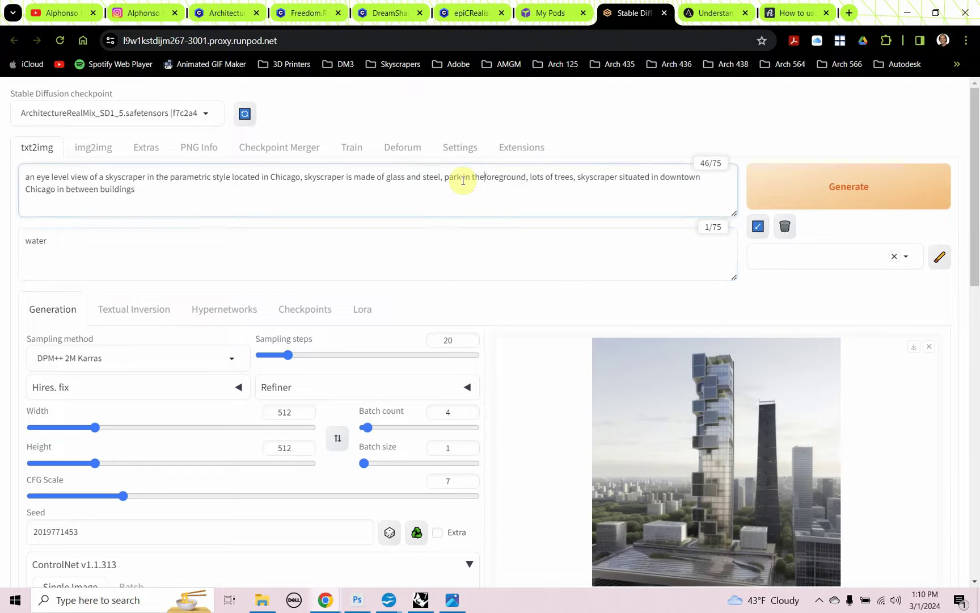
{"action": "left_click", "coordinate": [446, 177]}
{"action": "type", "text": "lush t"}
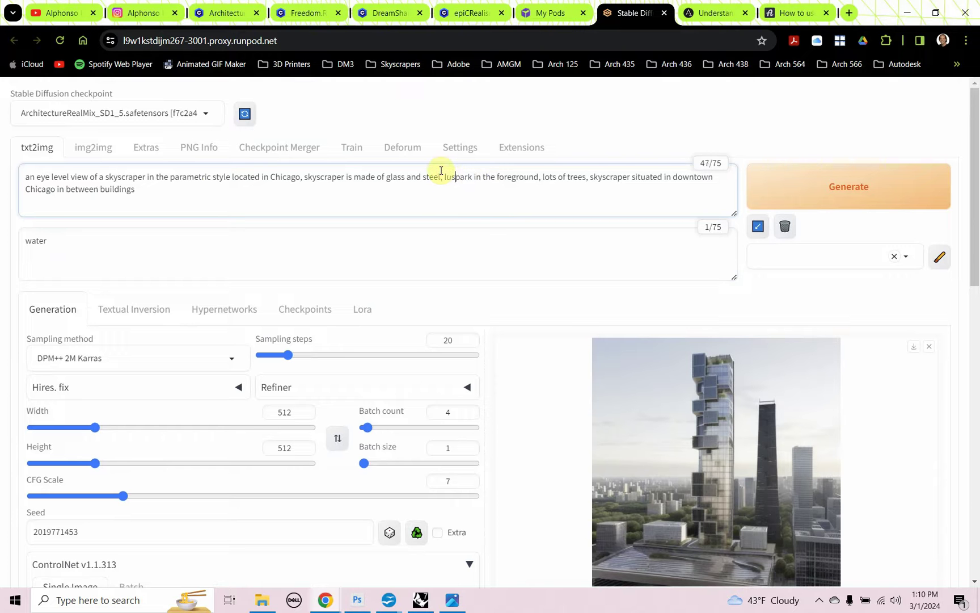
{"action": "type", "text": "rees "}
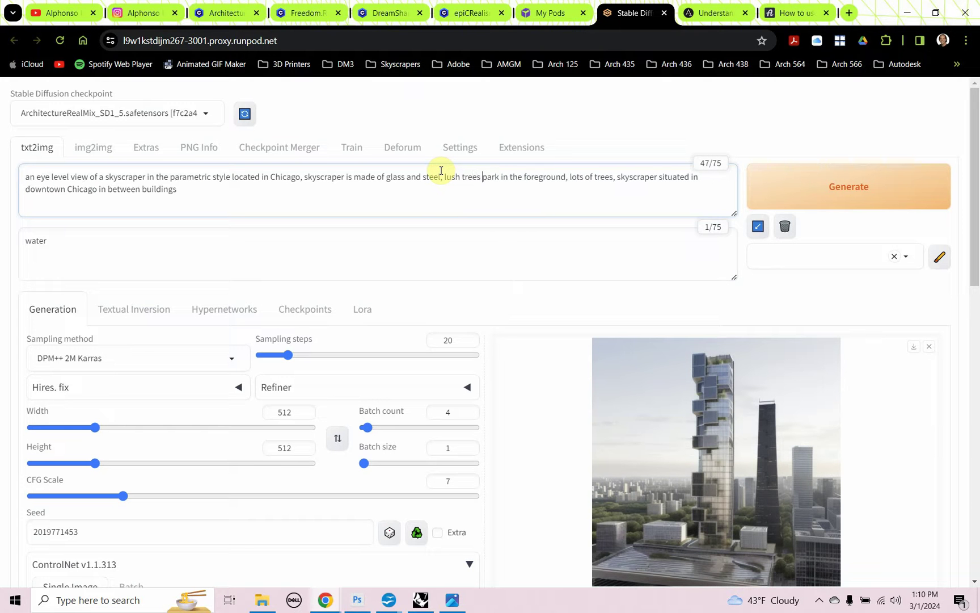
{"action": "type", "text": "in park"}
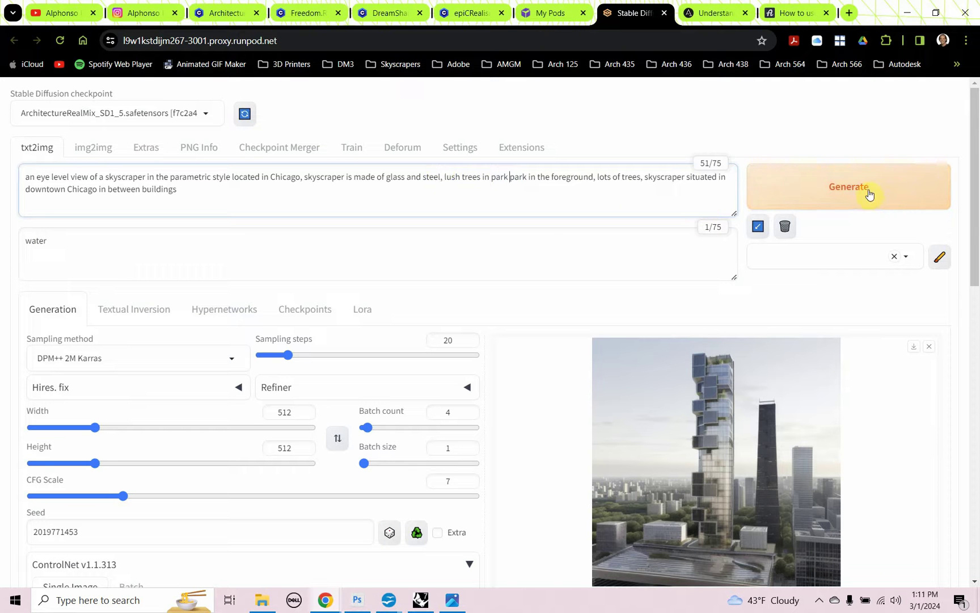
Step: Generate the lush-trees batch and view it full-screen through the edge map and grid
{"action": "left_click", "coordinate": [838, 192]}
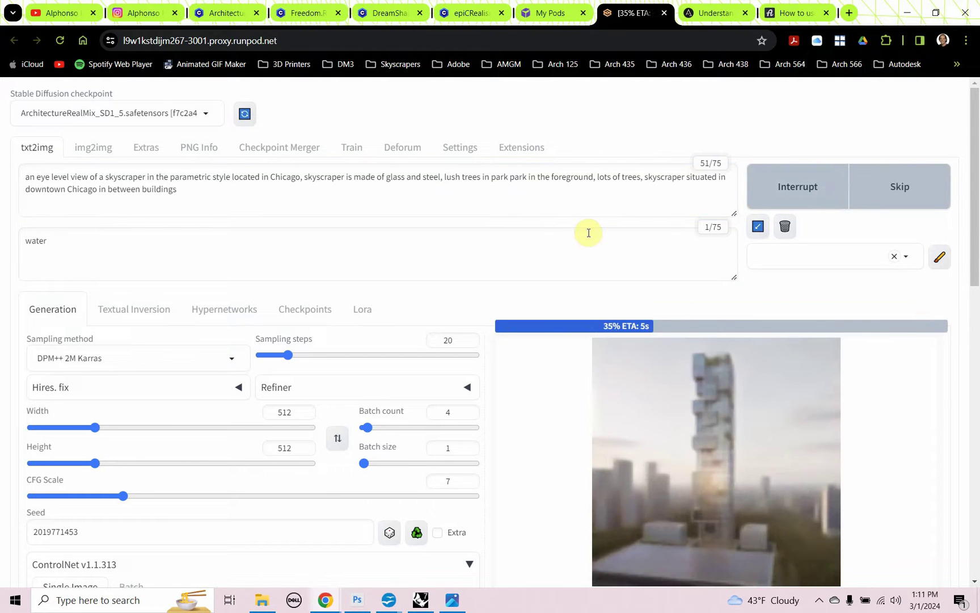
{"action": "scroll", "coordinate": [612, 276], "scroll_direction": "down", "scroll_amount": 1}
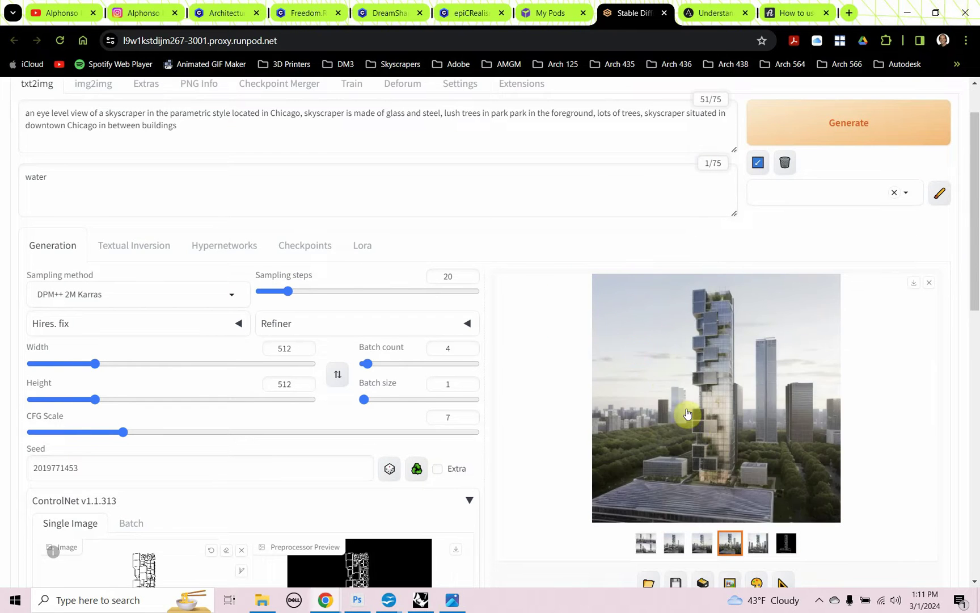
{"action": "left_click", "coordinate": [720, 437]}
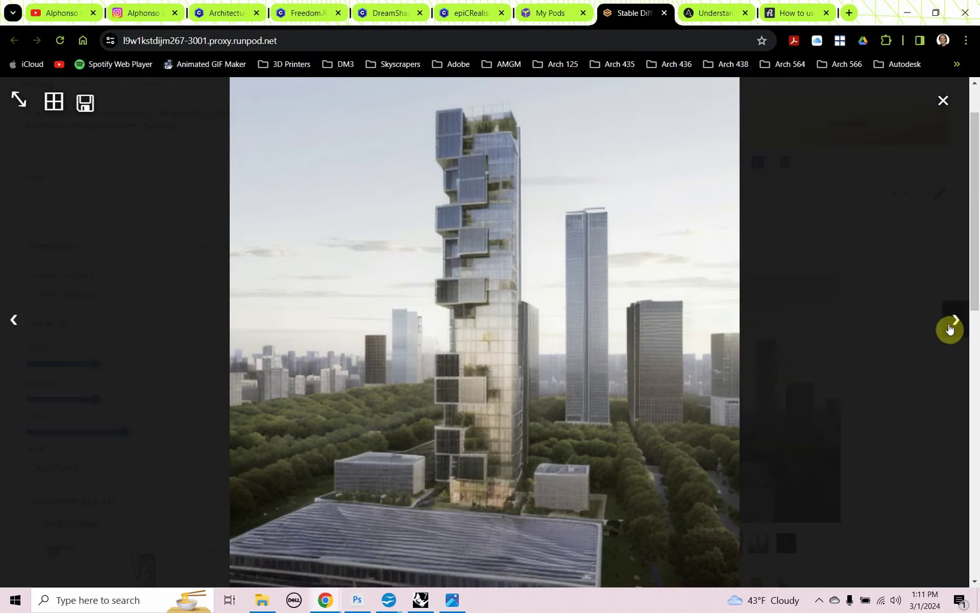
{"action": "left_click", "coordinate": [957, 320]}
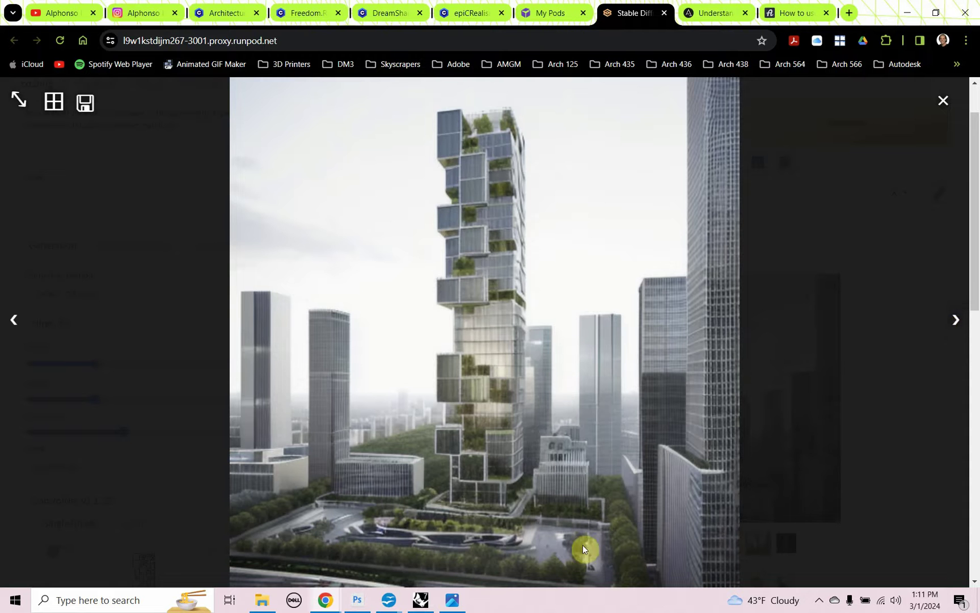
{"action": "left_click", "coordinate": [955, 321]}
{"action": "left_click", "coordinate": [954, 324]}
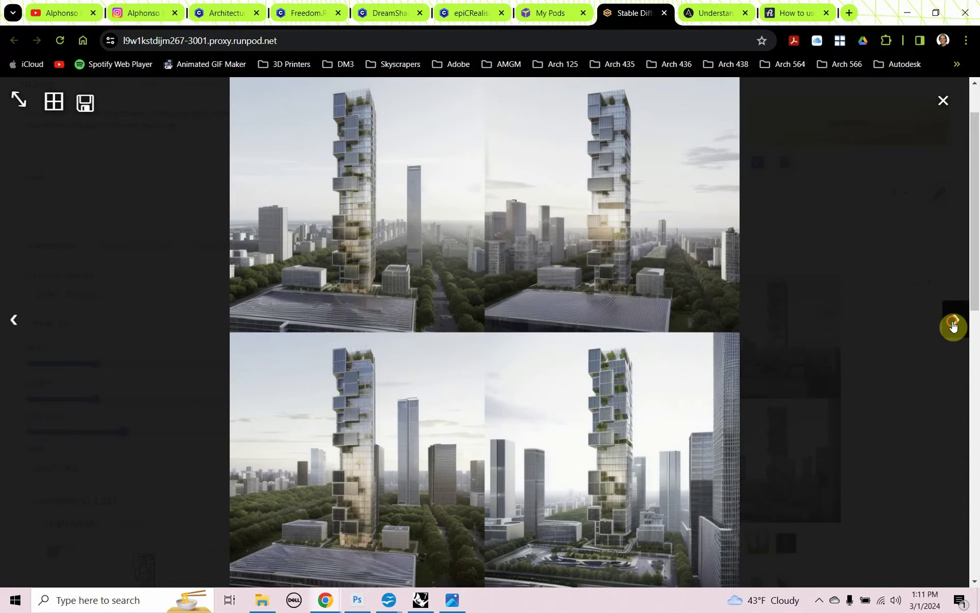
Step: Step through the remaining tower renders, then reopen the chosen one full-screen
{"action": "left_click", "coordinate": [953, 323]}
{"action": "left_click", "coordinate": [954, 323]}
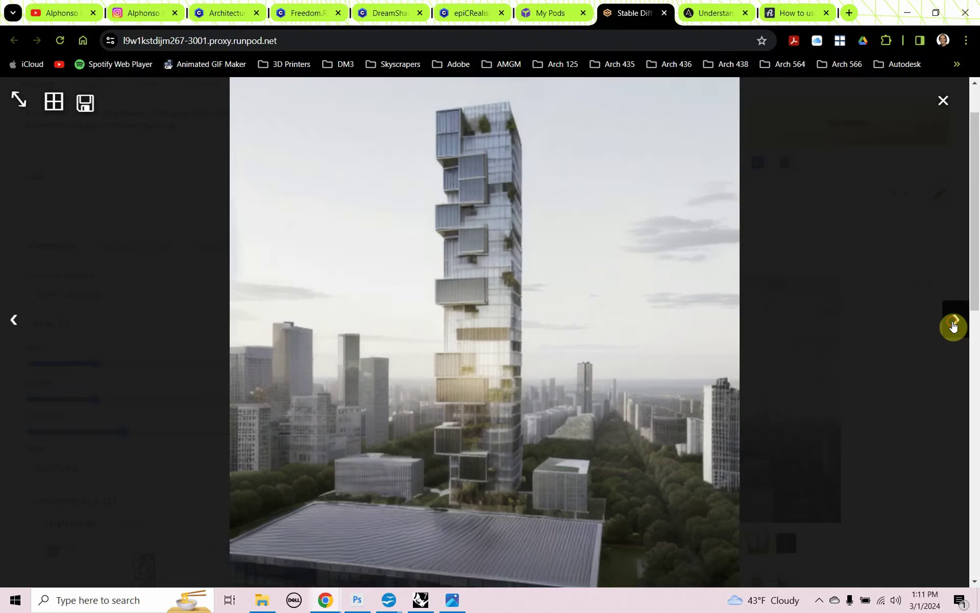
{"action": "left_click", "coordinate": [954, 323]}
{"action": "left_click", "coordinate": [953, 323]}
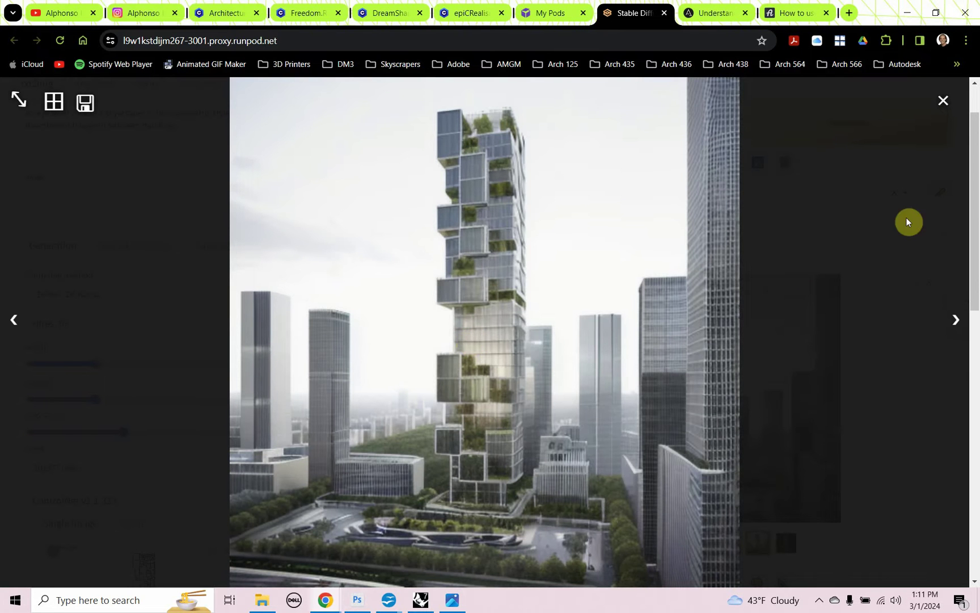
{"action": "left_click", "coordinate": [942, 102]}
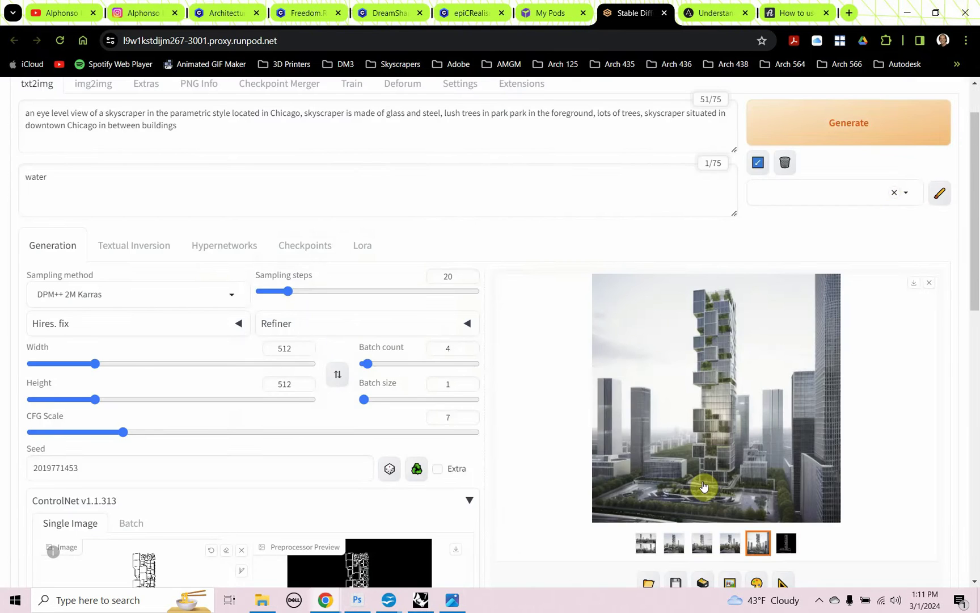
{"action": "scroll", "coordinate": [703, 486], "scroll_direction": "down", "scroll_amount": 3}
{"action": "left_click", "coordinate": [731, 332]}
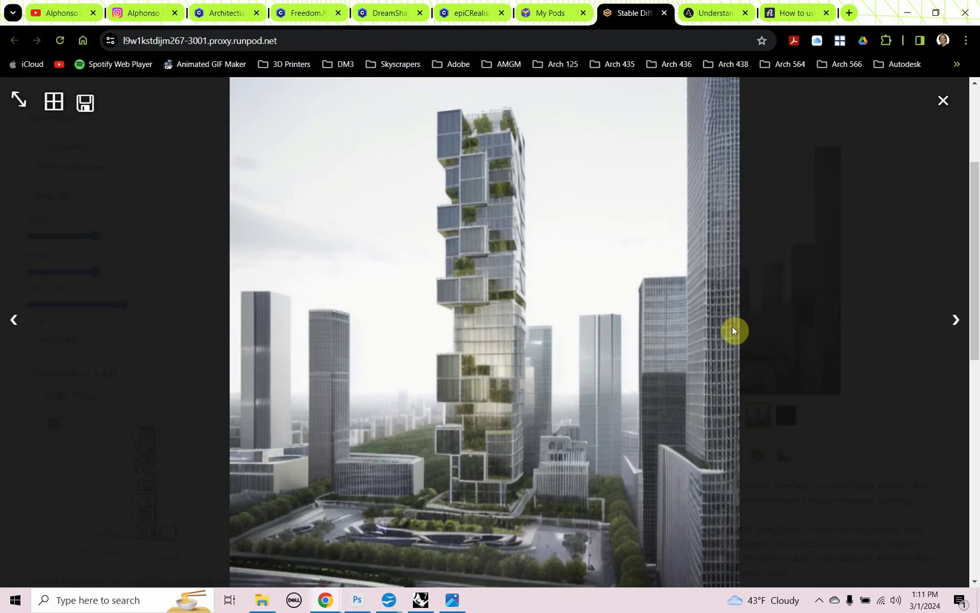
Step: Save the chosen tower render as Tower_In_Park_512.png in the Test folder
{"action": "right_click", "coordinate": [491, 324]}
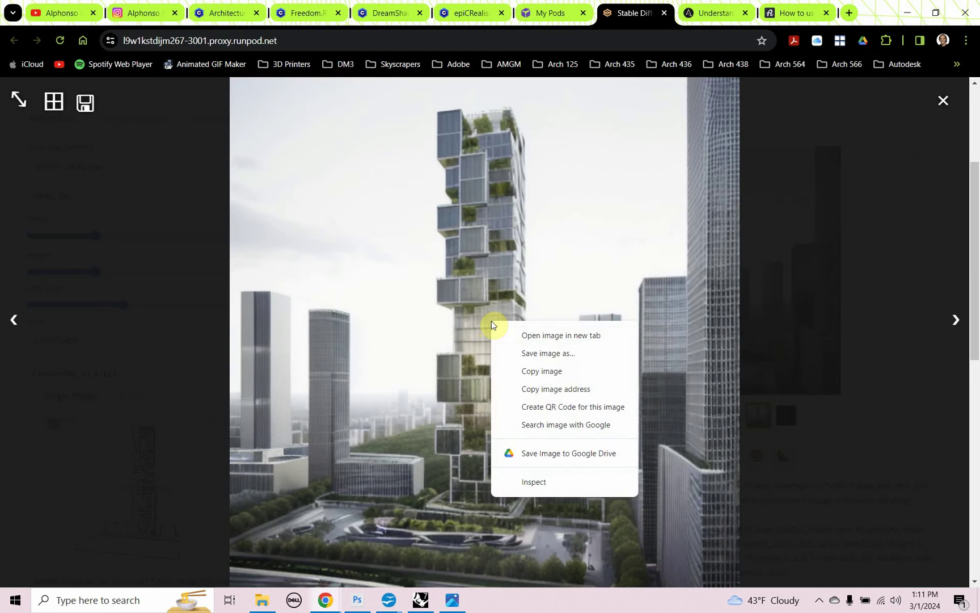
{"action": "left_click", "coordinate": [517, 353]}
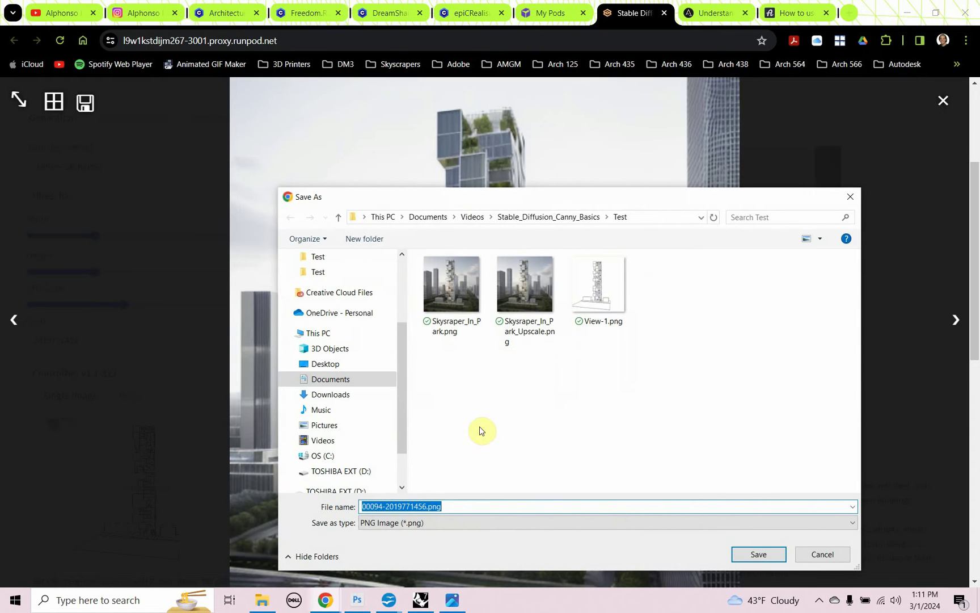
{"action": "key", "text": "BackSpace"}
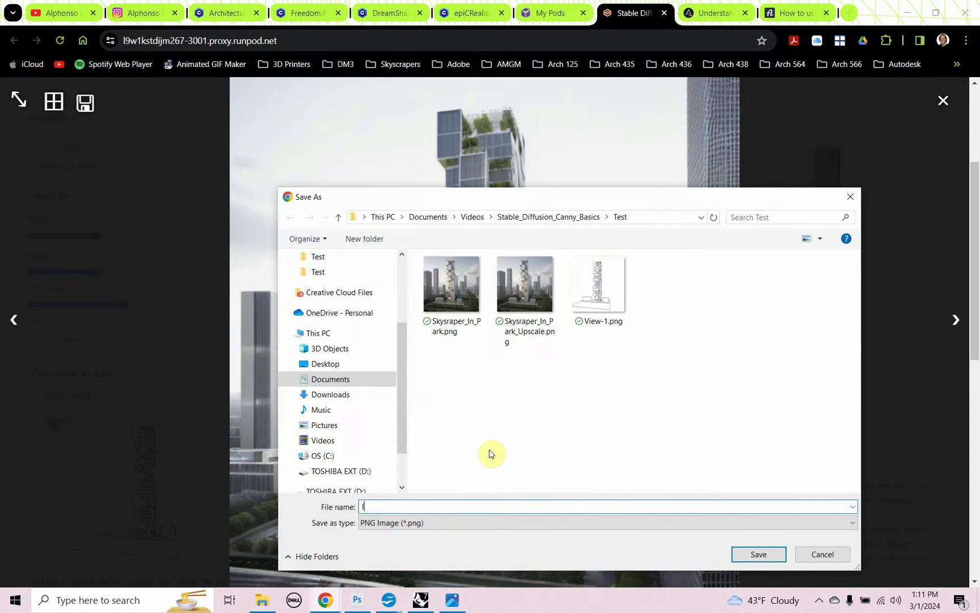
{"action": "type", "text": "Sk"}
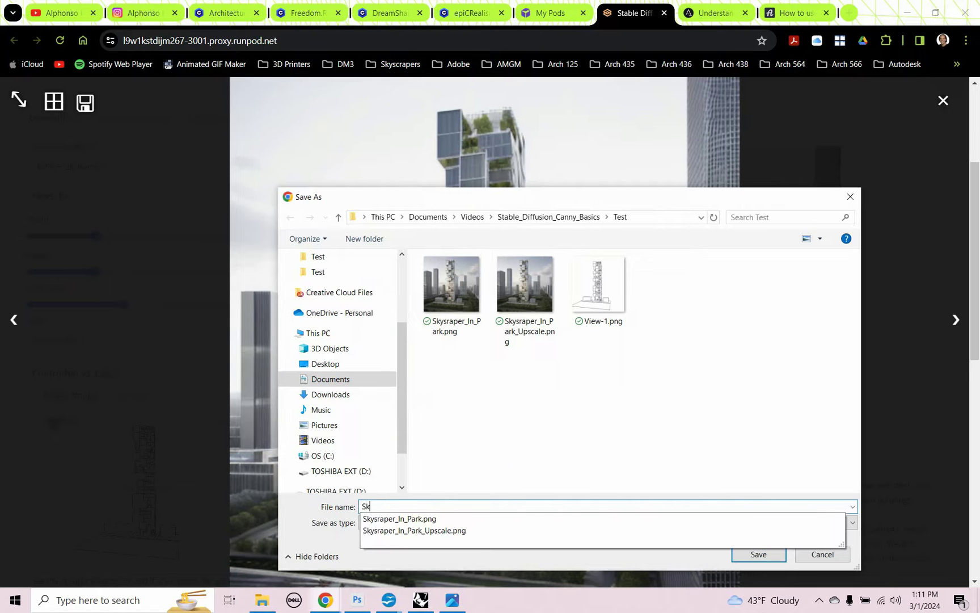
{"action": "type", "text": "yscrape"}
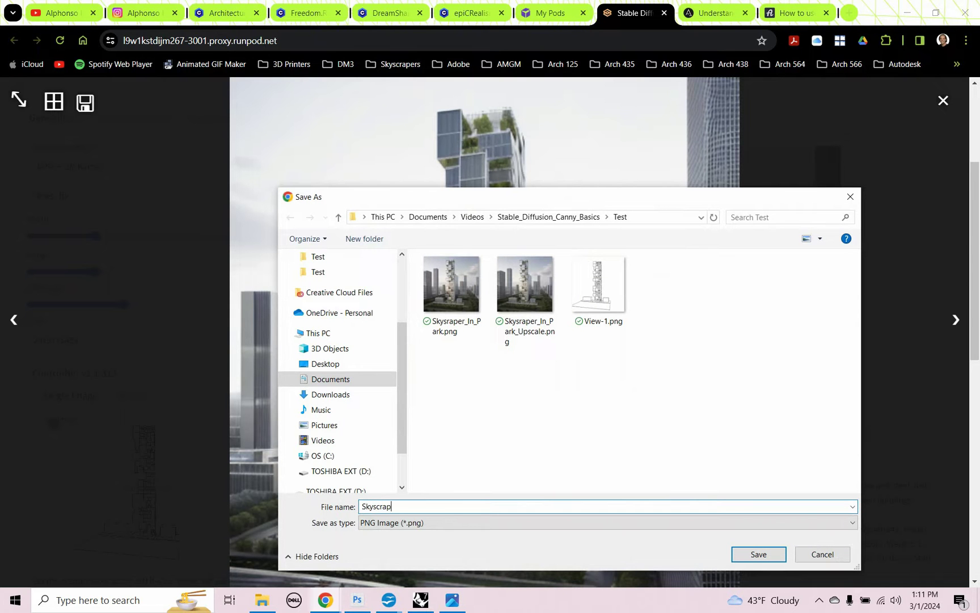
{"action": "key", "text": "BackSpace"}
{"action": "key", "text": "BackSpace"}
{"action": "key", "text": "BackSpace"}
{"action": "key", "text": "BackSpace"}
{"action": "key", "text": "BackSpace"}
{"action": "key", "text": "BackSpace"}
{"action": "key", "text": "BackSpace"}
{"action": "key", "text": "BackSpace"}
{"action": "key", "text": "BackSpace"}
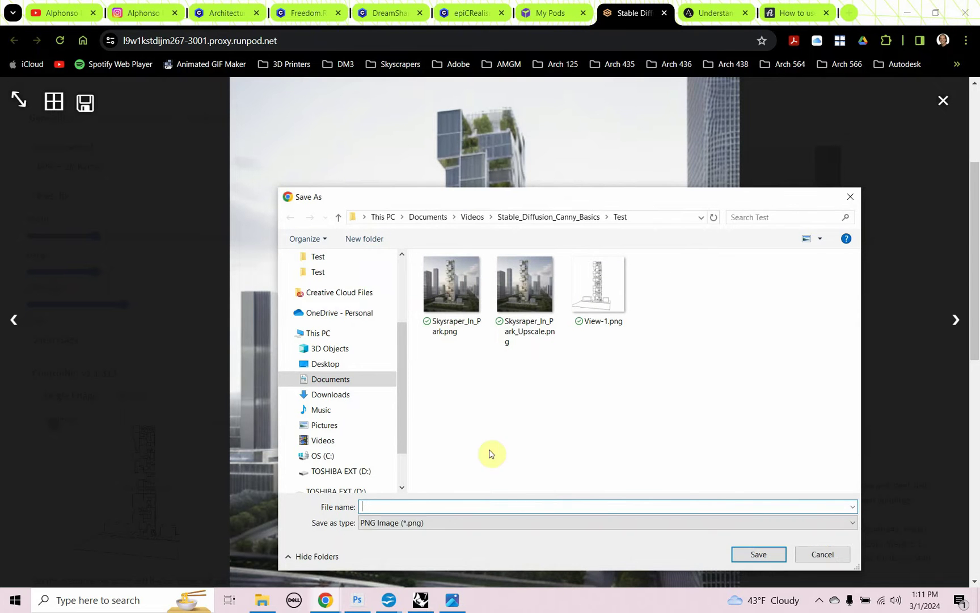
{"action": "type", "text": "Toer"}
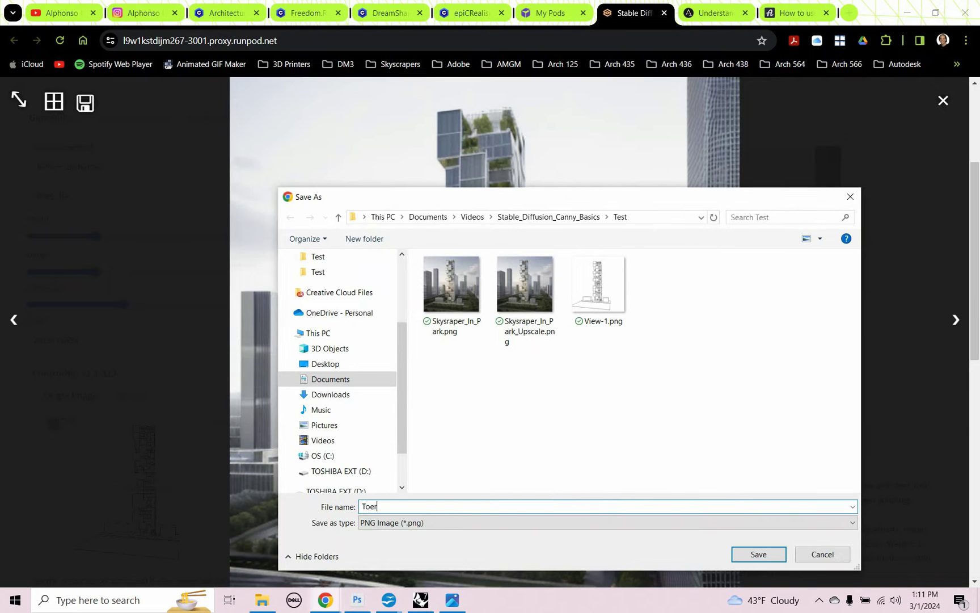
{"action": "key", "text": "BackSpace"}
{"action": "type", "text": "wer_In"}
{"action": "type", "text": "_Park_512"}
{"action": "left_click", "coordinate": [759, 556]}
{"action": "left_click", "coordinate": [942, 108]}
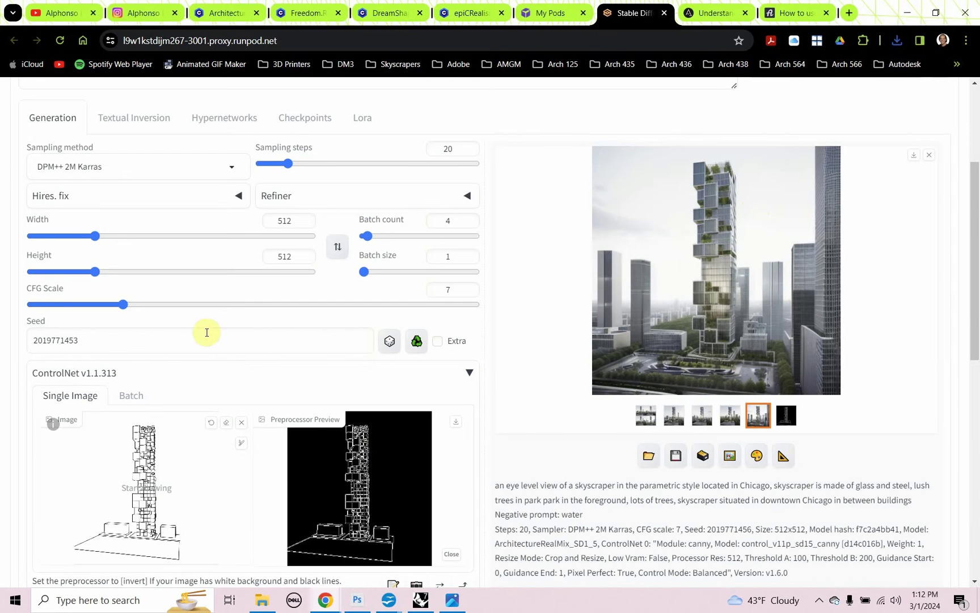
{"action": "scroll", "coordinate": [203, 311], "scroll_direction": "up", "scroll_amount": 1}
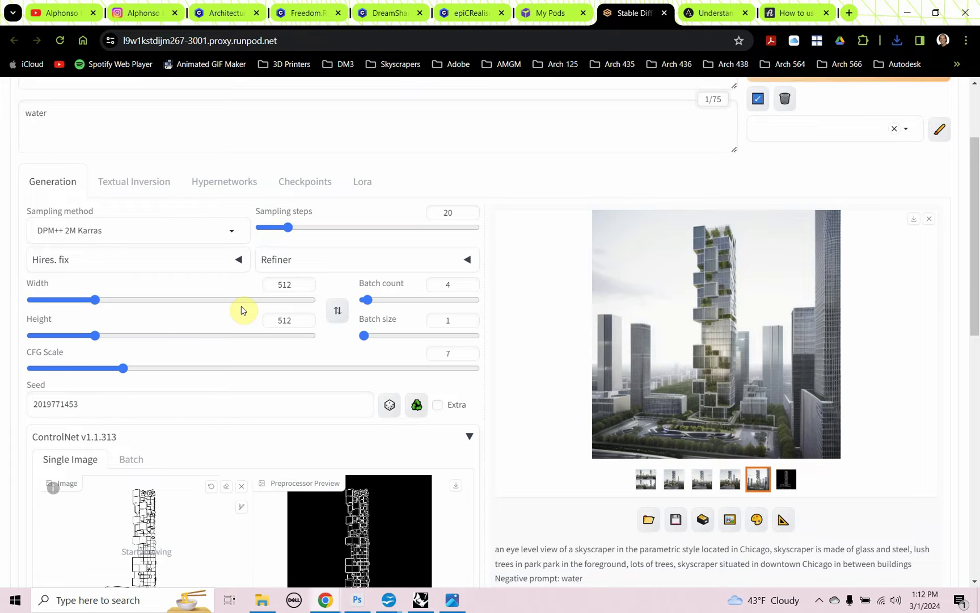
{"action": "scroll", "coordinate": [241, 310], "scroll_direction": "up", "scroll_amount": 3}
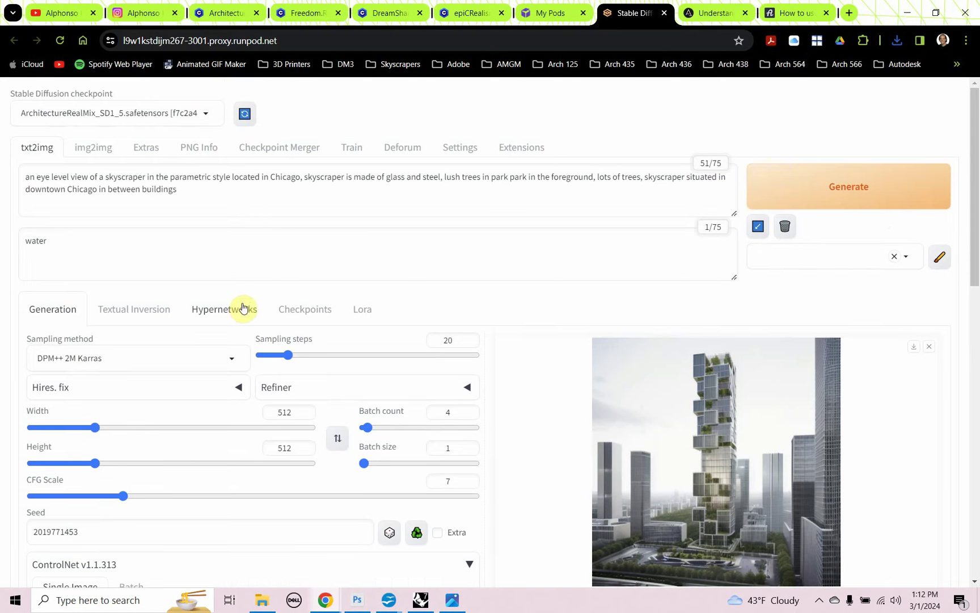
Step: Load Tower_In_Park_512.png as the source image on the Extras tab
{"action": "left_click", "coordinate": [148, 151]}
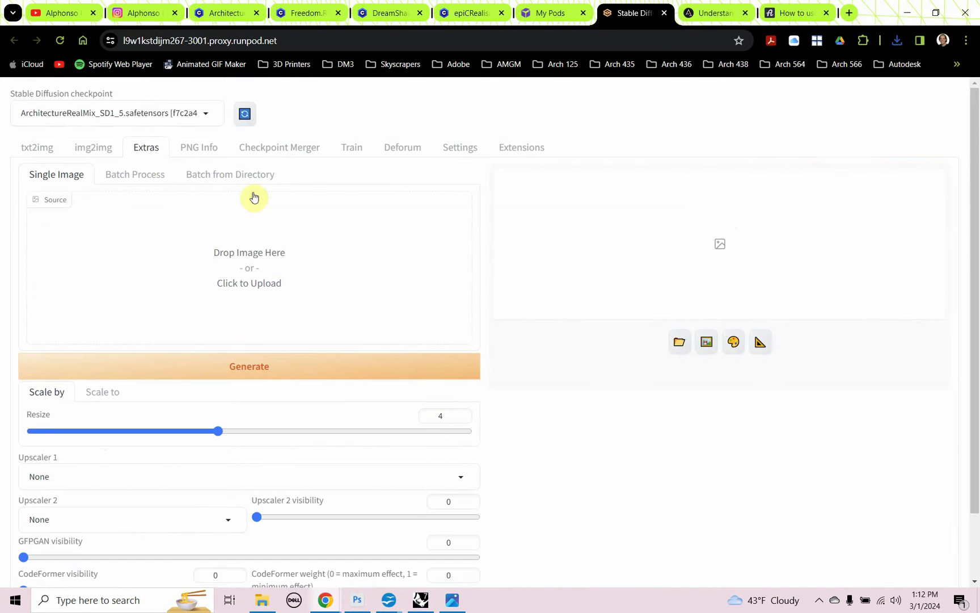
{"action": "left_click", "coordinate": [246, 259]}
{"action": "left_click", "coordinate": [606, 287]}
{"action": "left_click", "coordinate": [756, 553]}
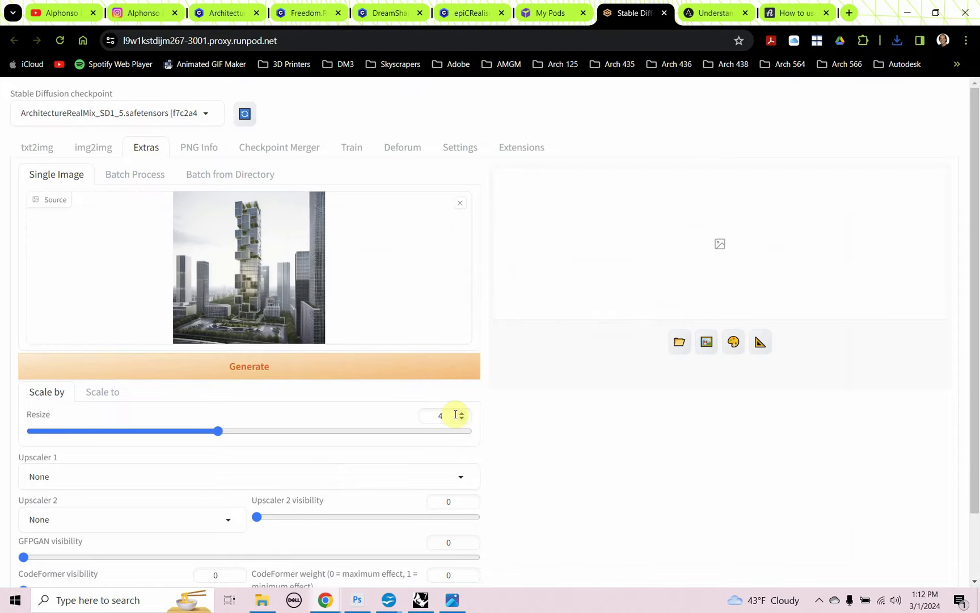
Step: Set Upscaler 1 to R-ESRGAN 4x+ instead of ESRGAN_4x, checking the AI upscaler tutorial
{"action": "scroll", "coordinate": [274, 451], "scroll_direction": "down", "scroll_amount": 2}
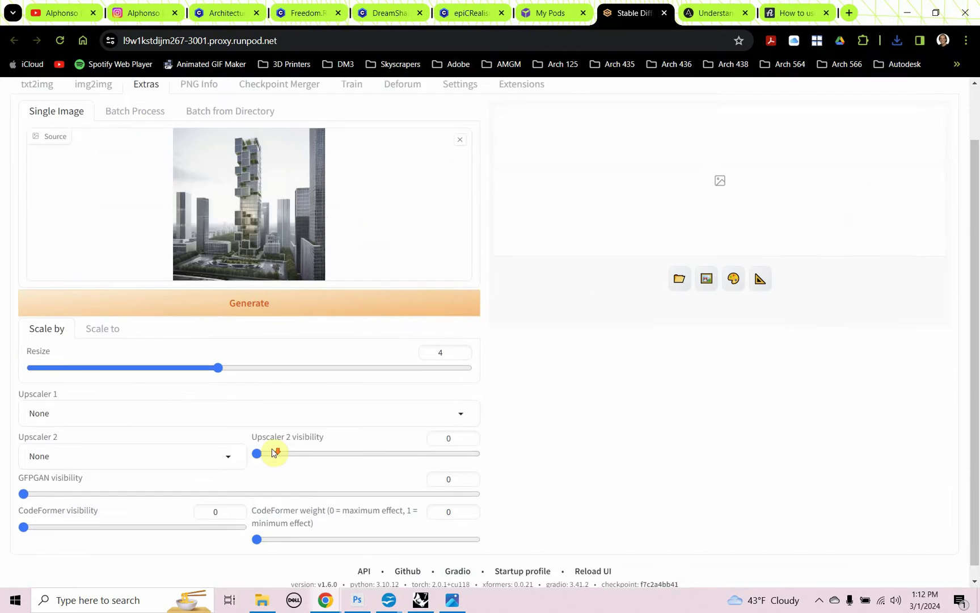
{"action": "scroll", "coordinate": [274, 451], "scroll_direction": "down", "scroll_amount": 1}
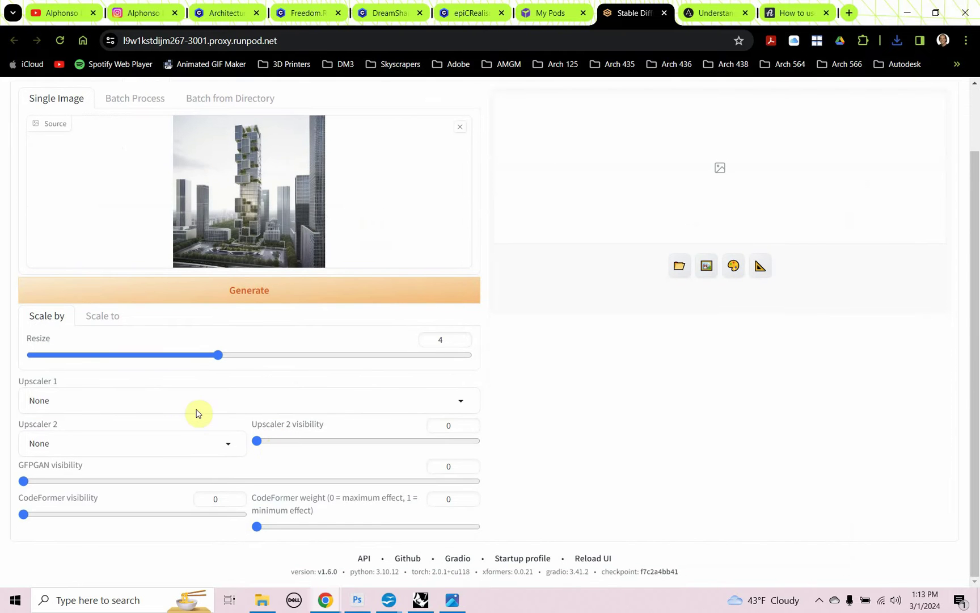
{"action": "left_click", "coordinate": [458, 406]}
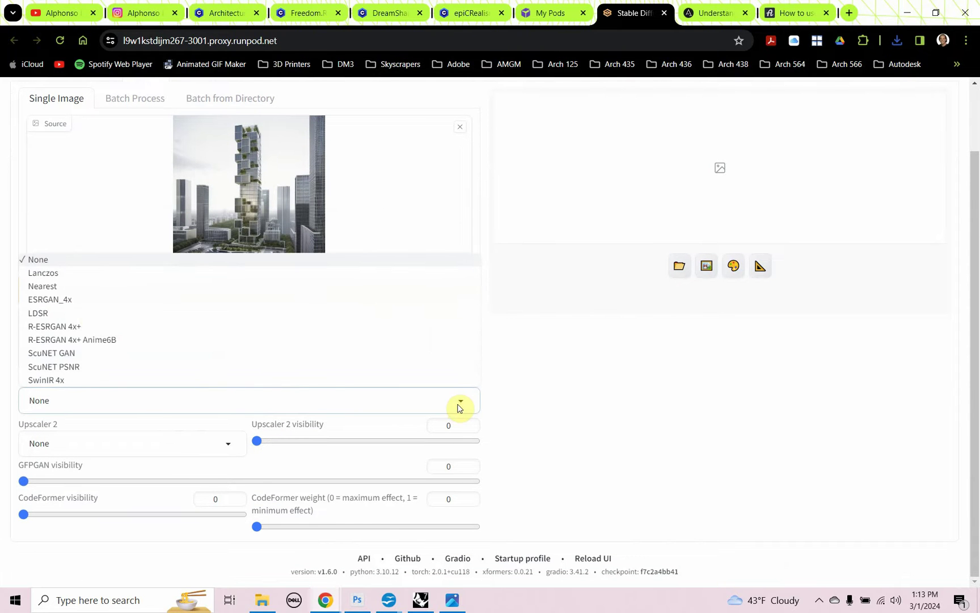
{"action": "left_click", "coordinate": [77, 300]}
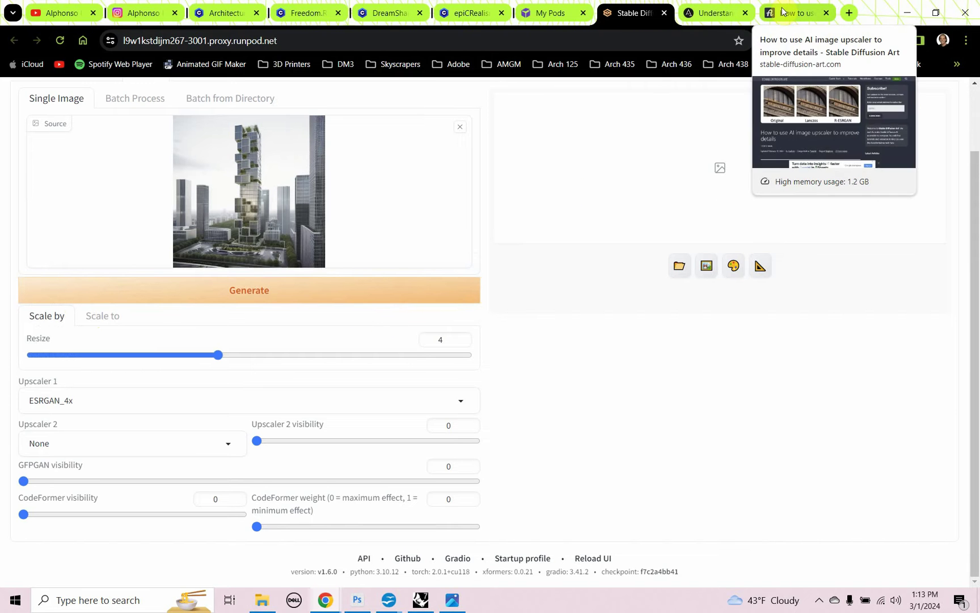
{"action": "left_click_drag", "start_coordinate": [774, 17], "coordinate": [715, 22]}
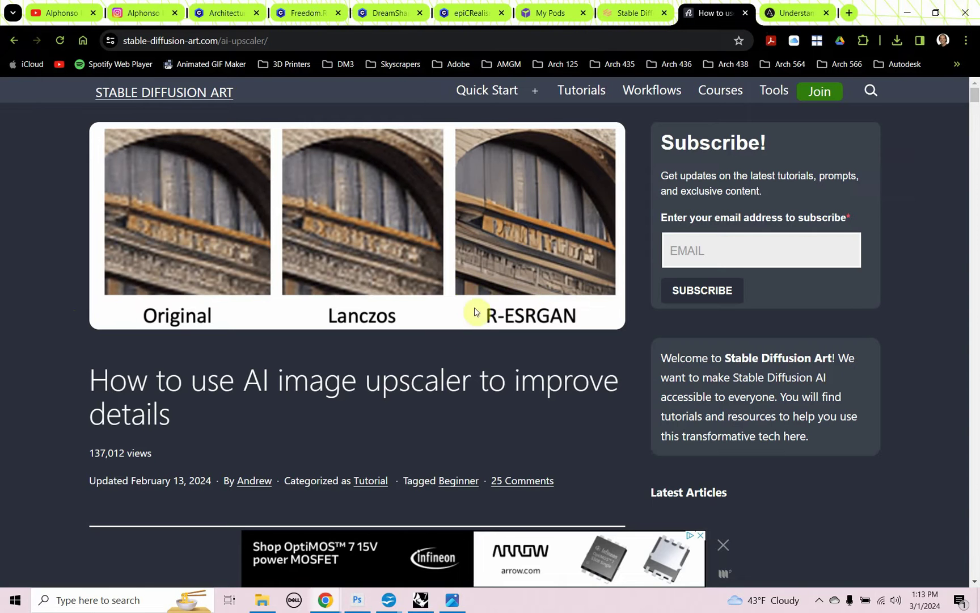
{"action": "left_click", "coordinate": [632, 15]}
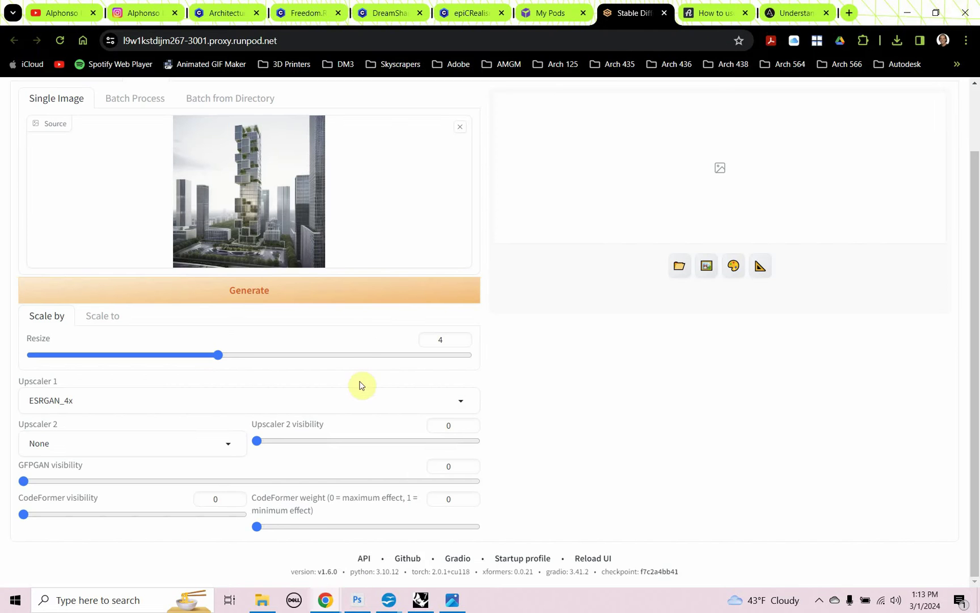
{"action": "left_click", "coordinate": [461, 405]}
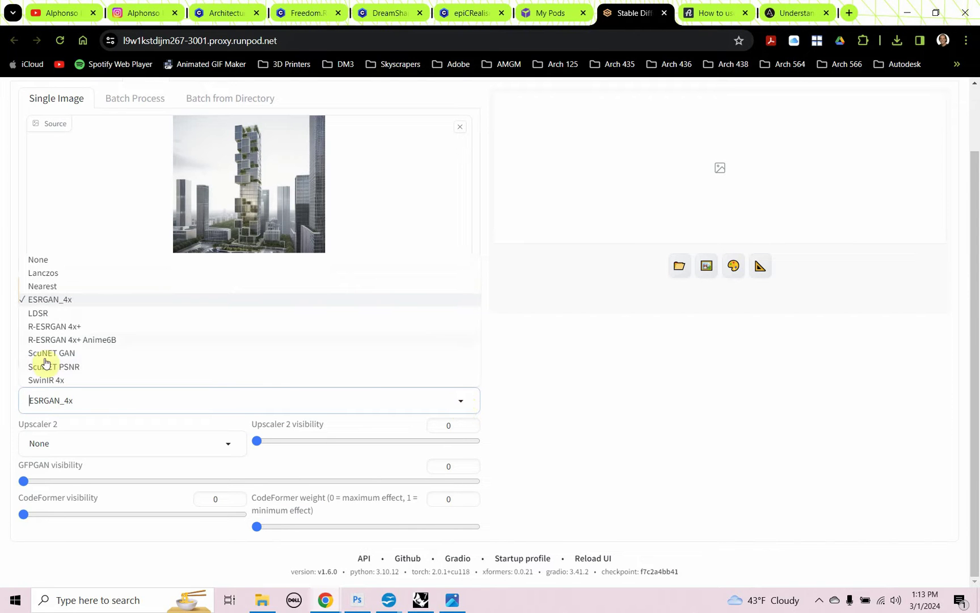
{"action": "left_click", "coordinate": [33, 328]}
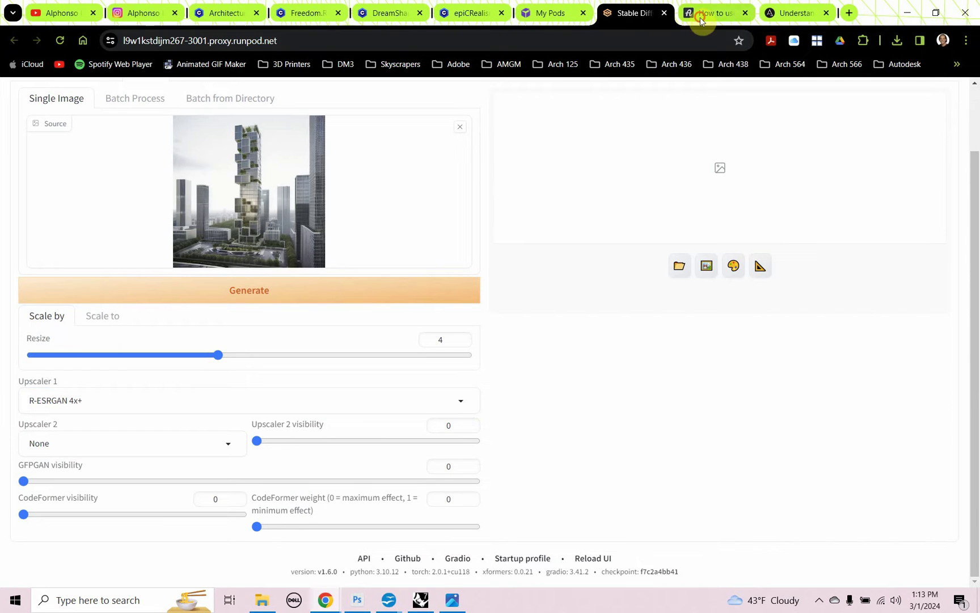
{"action": "left_click", "coordinate": [692, 17]}
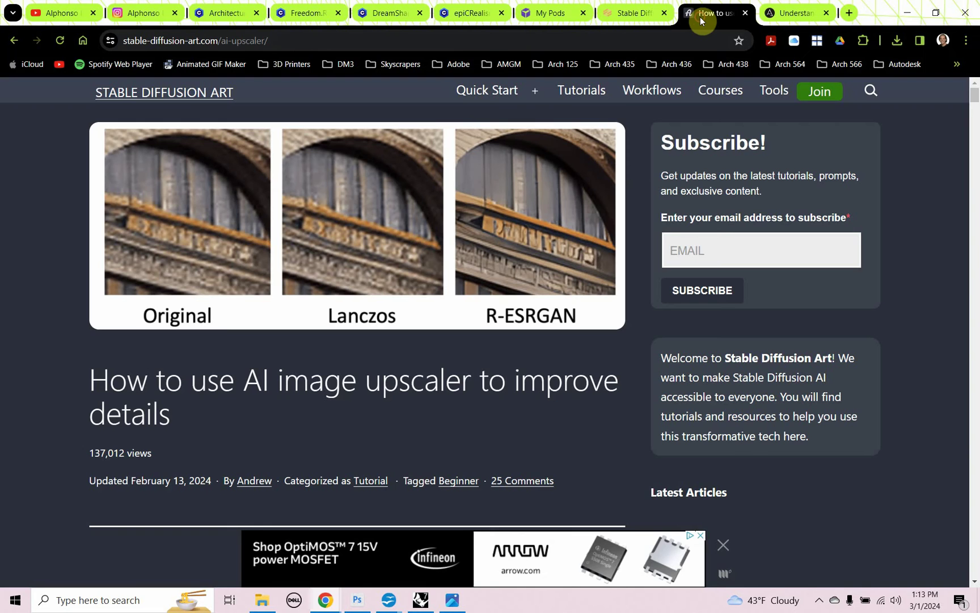
{"action": "left_click", "coordinate": [625, 14]}
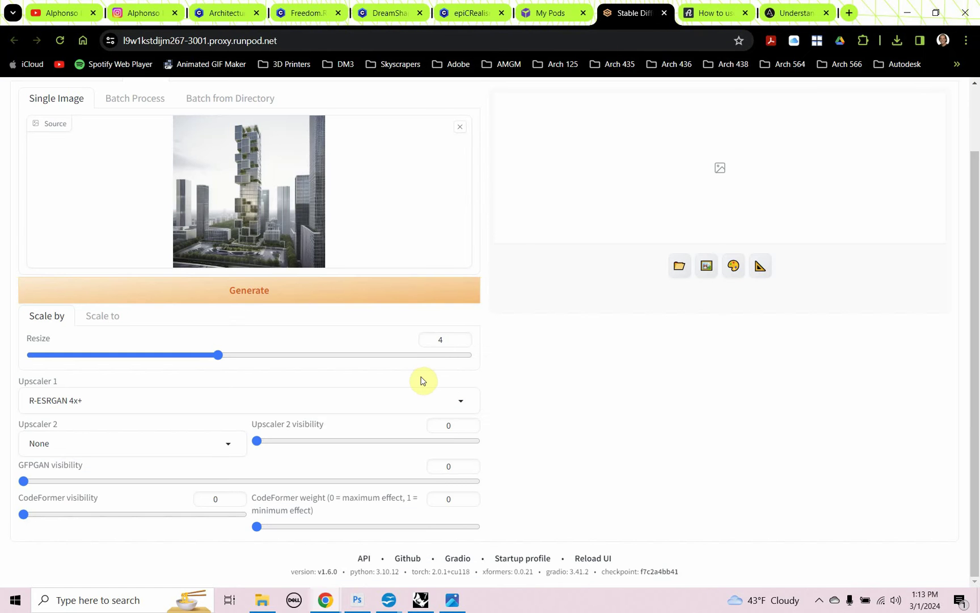
{"action": "scroll", "coordinate": [422, 381], "scroll_direction": "up", "scroll_amount": 1}
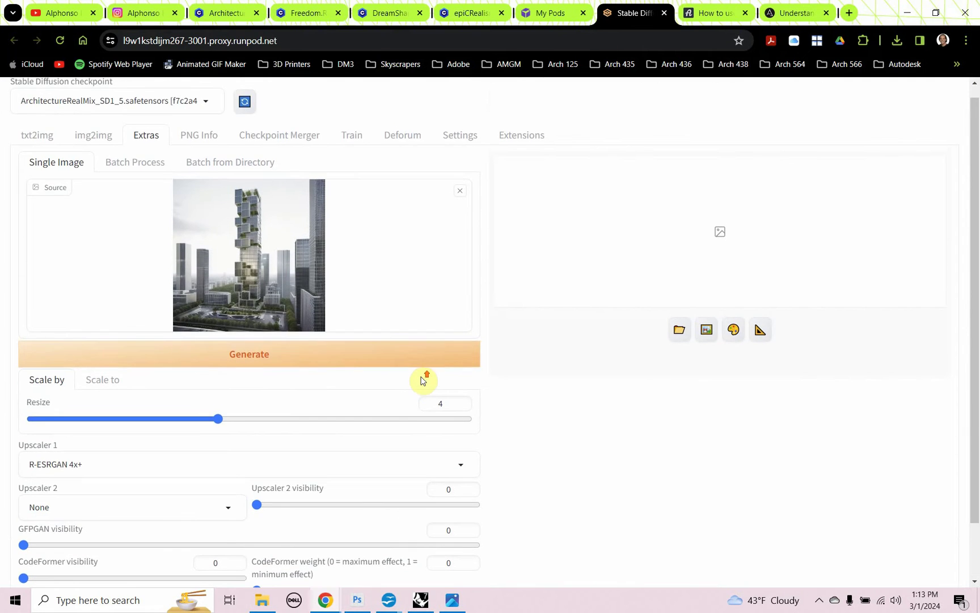
Step: Run the 4x upscale and bring up Save image as for the enlarged result
{"action": "left_click", "coordinate": [376, 352]}
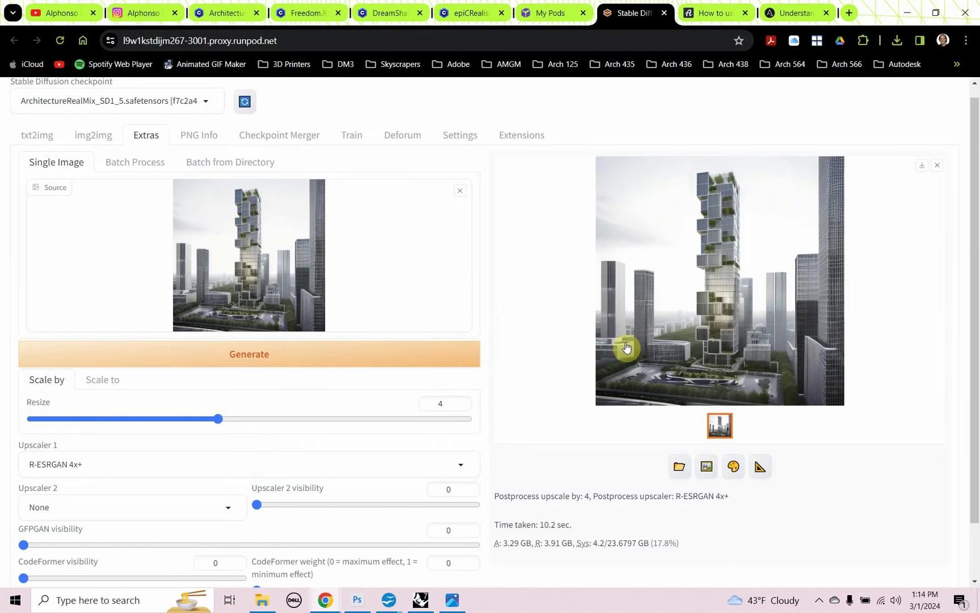
{"action": "left_click", "coordinate": [721, 303]}
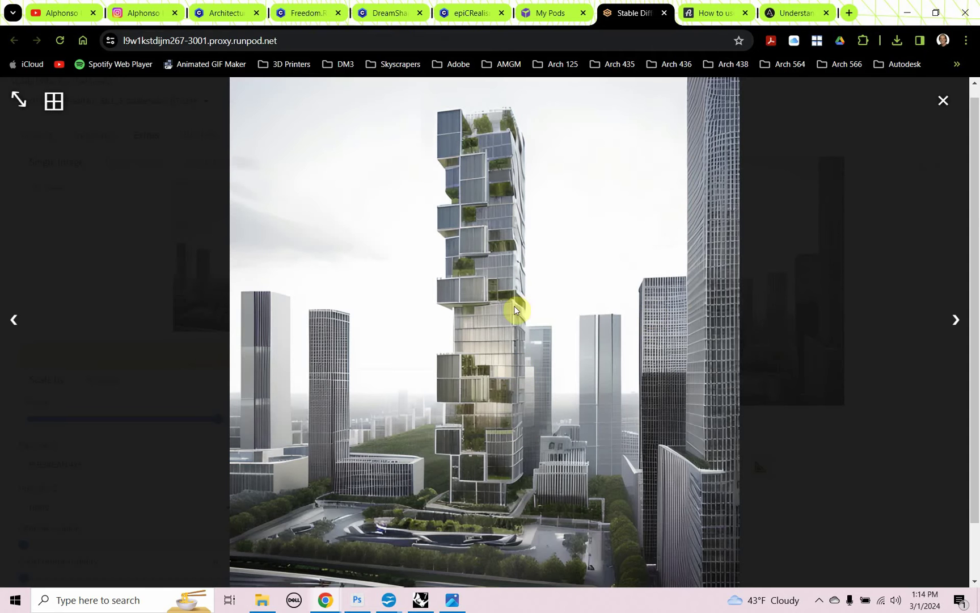
{"action": "right_click", "coordinate": [562, 303]}
{"action": "left_click", "coordinate": [590, 329]}
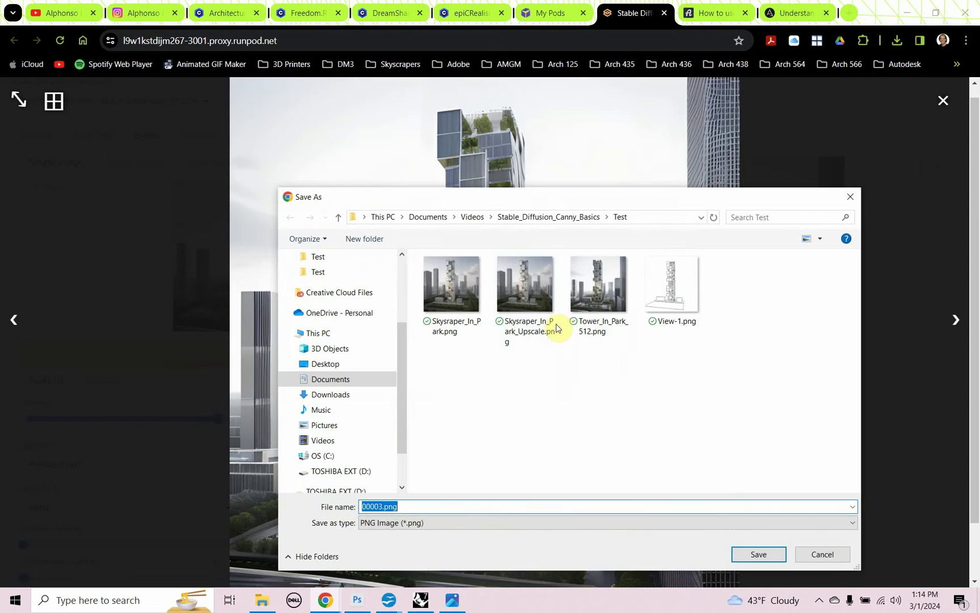
Step: Name the upscaled file Tower_In_Park_4K and save it in the Test folder
{"action": "left_click", "coordinate": [599, 298]}
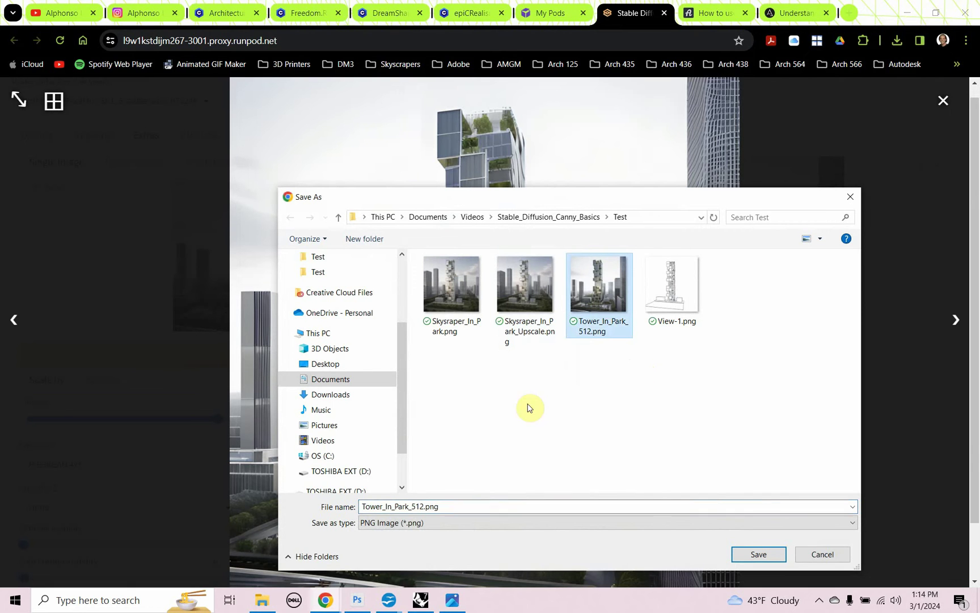
{"action": "left_click", "coordinate": [448, 506]}
{"action": "key", "text": "BackSpace"}
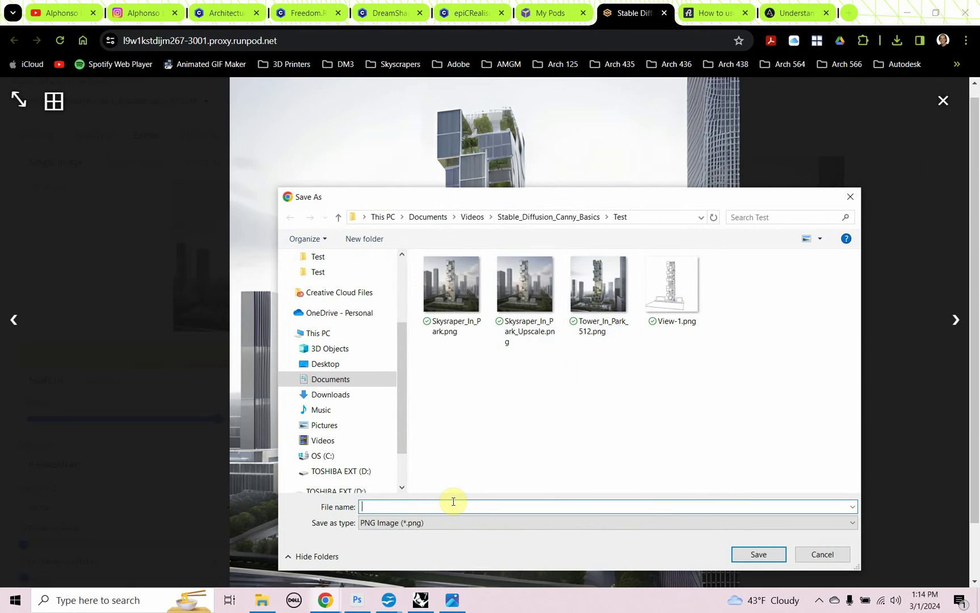
{"action": "left_click", "coordinate": [592, 312]}
{"action": "left_click", "coordinate": [456, 506]}
{"action": "left_click", "coordinate": [457, 507]}
{"action": "key", "text": "BackSpace"}
{"action": "key", "text": "BackSpace"}
{"action": "key", "text": "BackSpace"}
{"action": "key", "text": "BackSpace"}
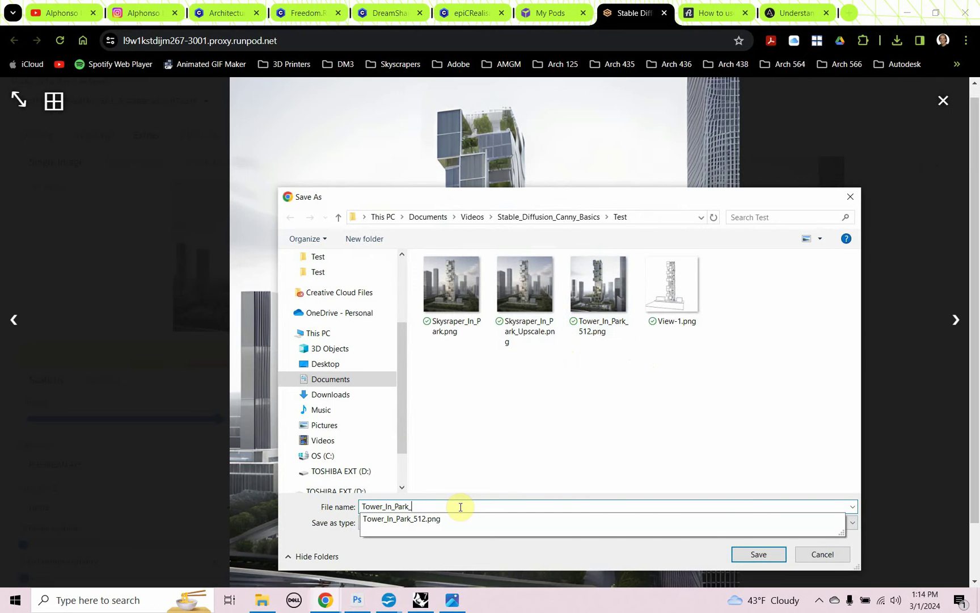
{"action": "type", "text": "4K"}
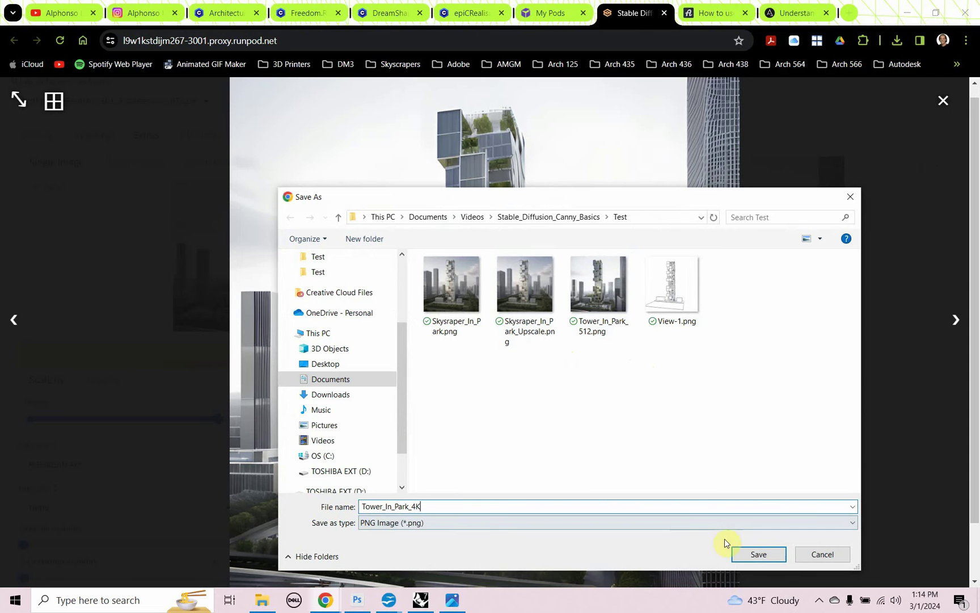
{"action": "left_click", "coordinate": [766, 553]}
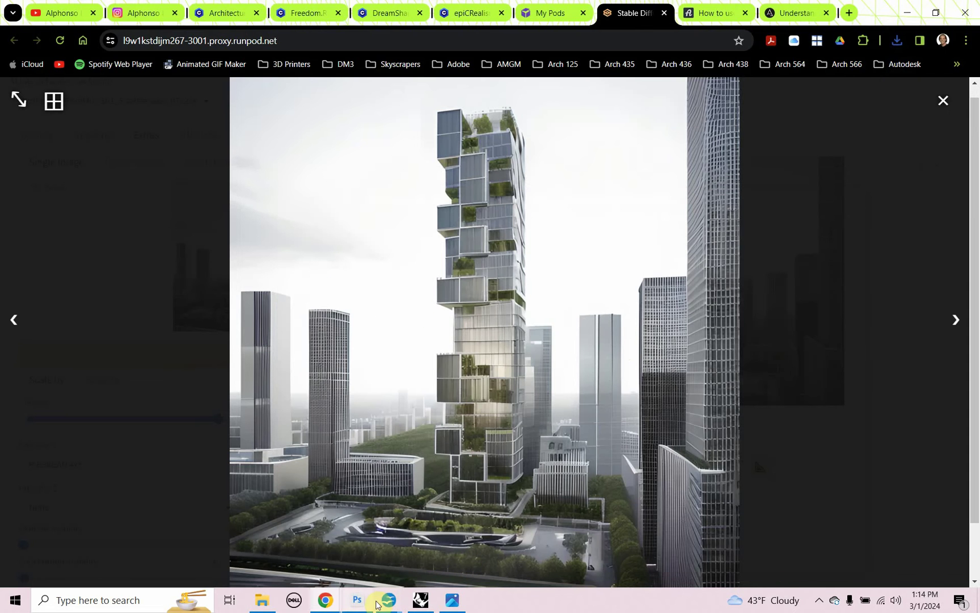
Step: In Photoshop, open Tower_In_Park_512.png and Tower_In_Park_4K.png together from the Test folder
{"action": "left_click", "coordinate": [357, 600]}
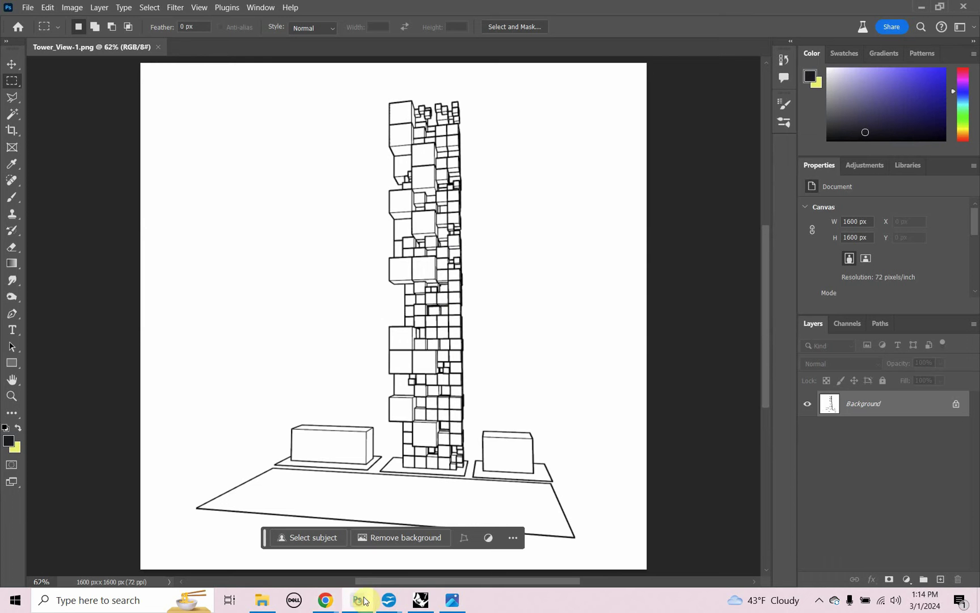
{"action": "left_click", "coordinate": [27, 8]}
{"action": "left_click", "coordinate": [40, 32]}
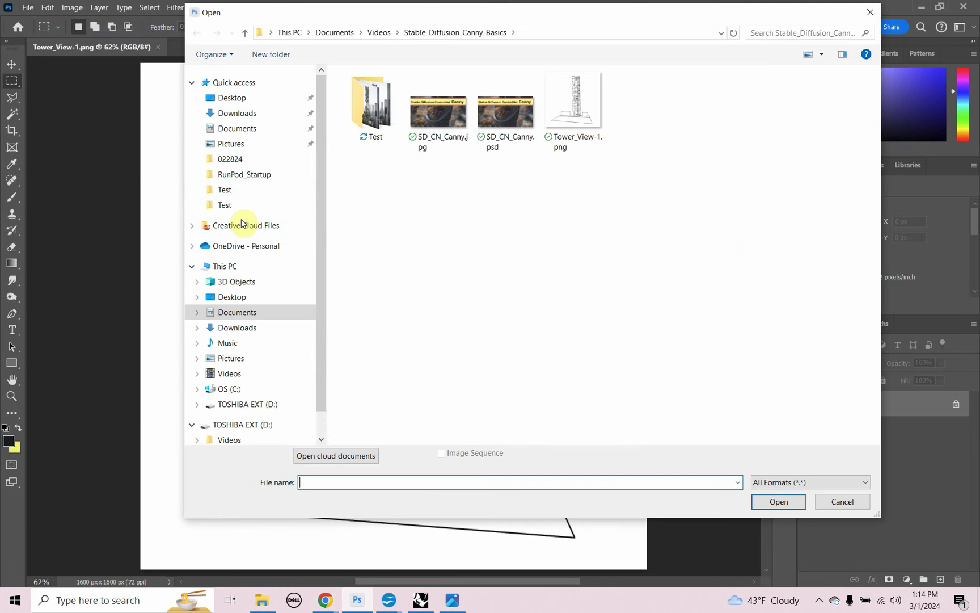
{"action": "double_click", "coordinate": [375, 108]}
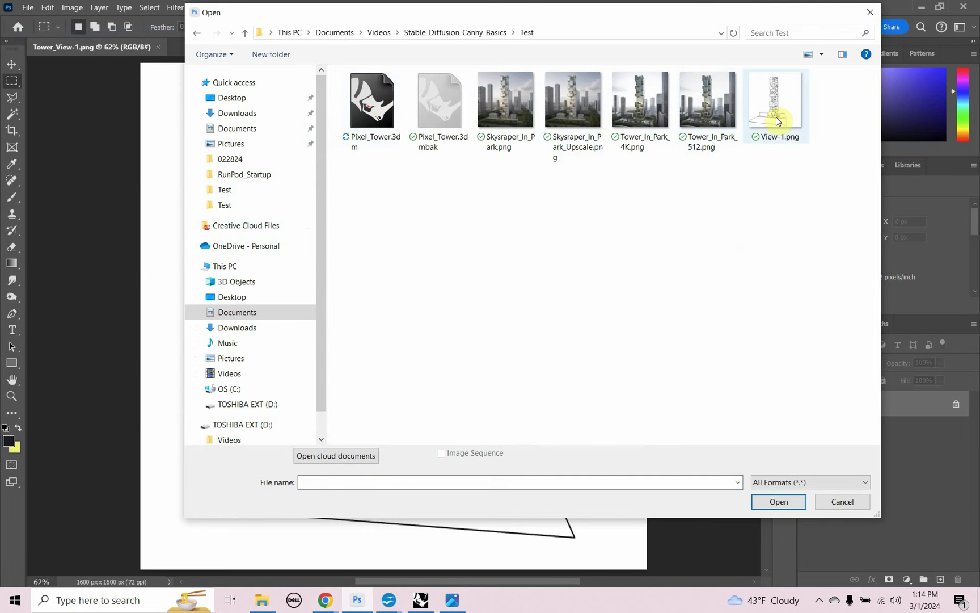
{"action": "left_click", "coordinate": [712, 100]}
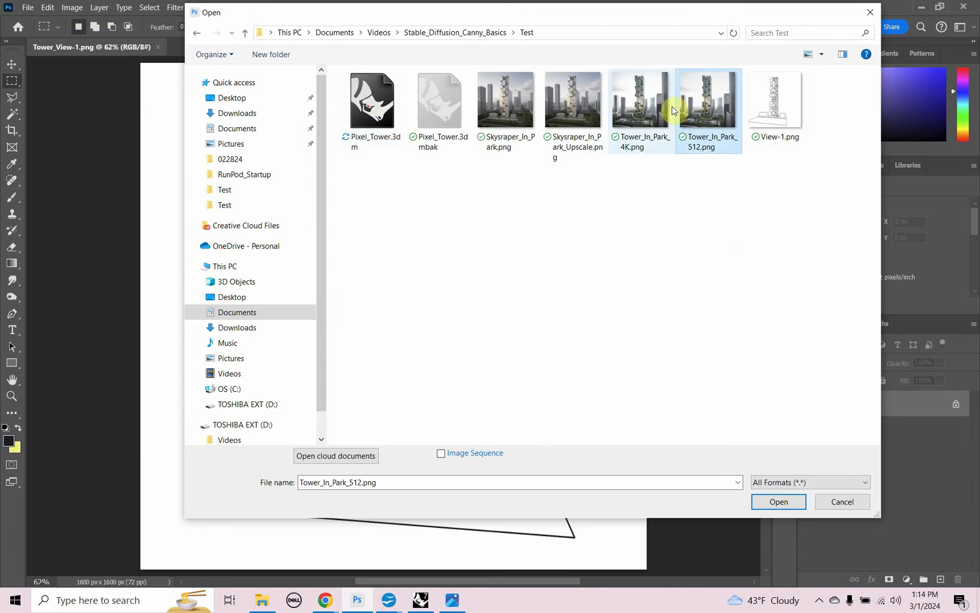
{"action": "left_click", "coordinate": [646, 103], "text": "ctrl"}
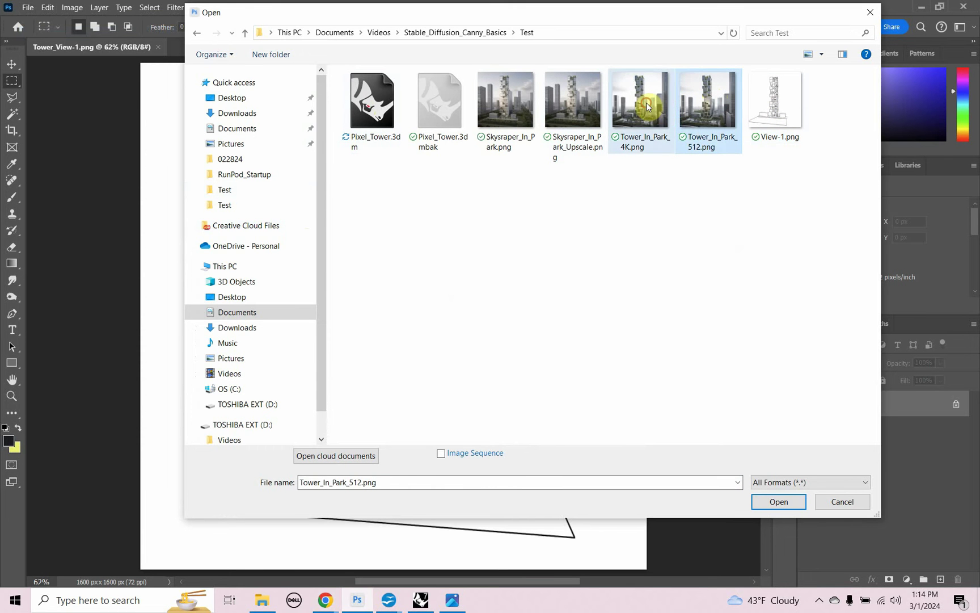
{"action": "left_click", "coordinate": [761, 500]}
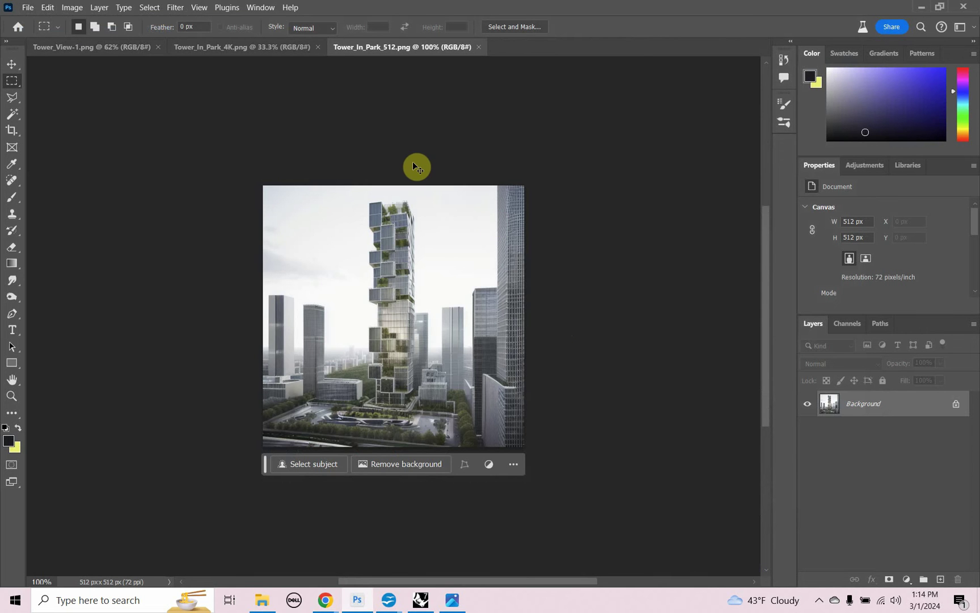
Step: Fit both images to the window, compare the 4K and 512 px versions, then minimize Photoshop
{"action": "key", "text": "ctrl+0"}
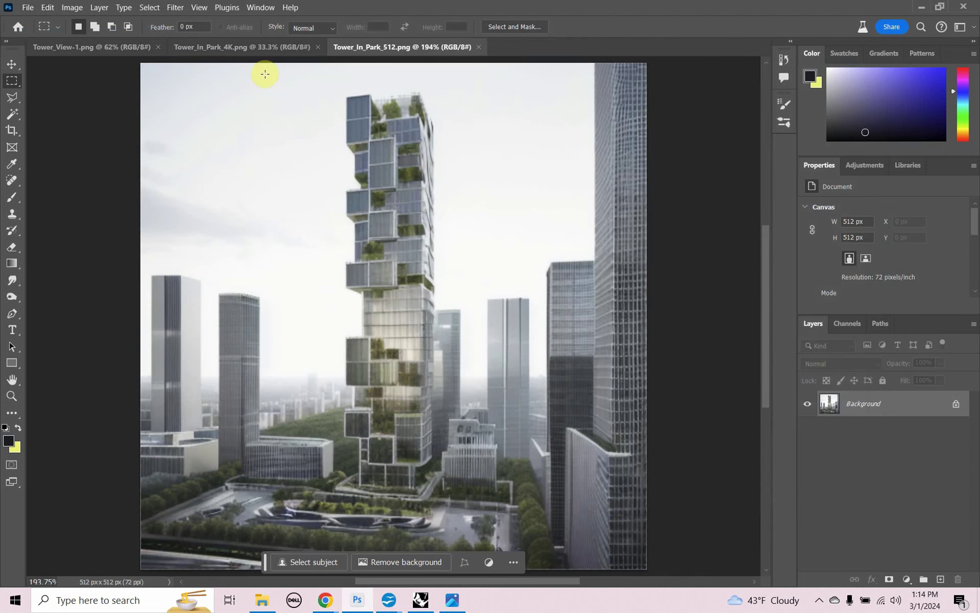
{"action": "left_click", "coordinate": [240, 50]}
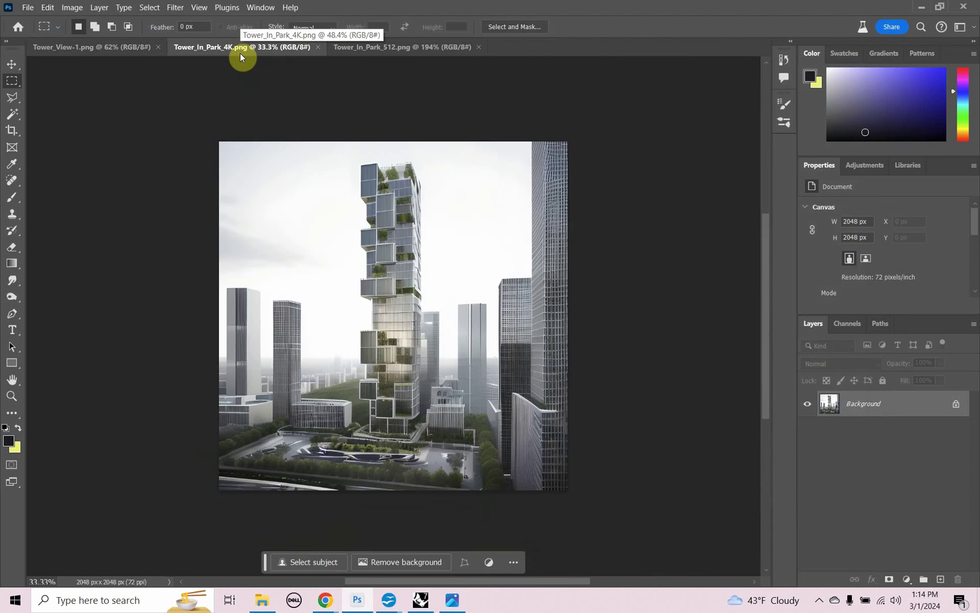
{"action": "key", "text": "ctrl+0"}
{"action": "left_click", "coordinate": [379, 51]}
{"action": "left_click", "coordinate": [272, 49]}
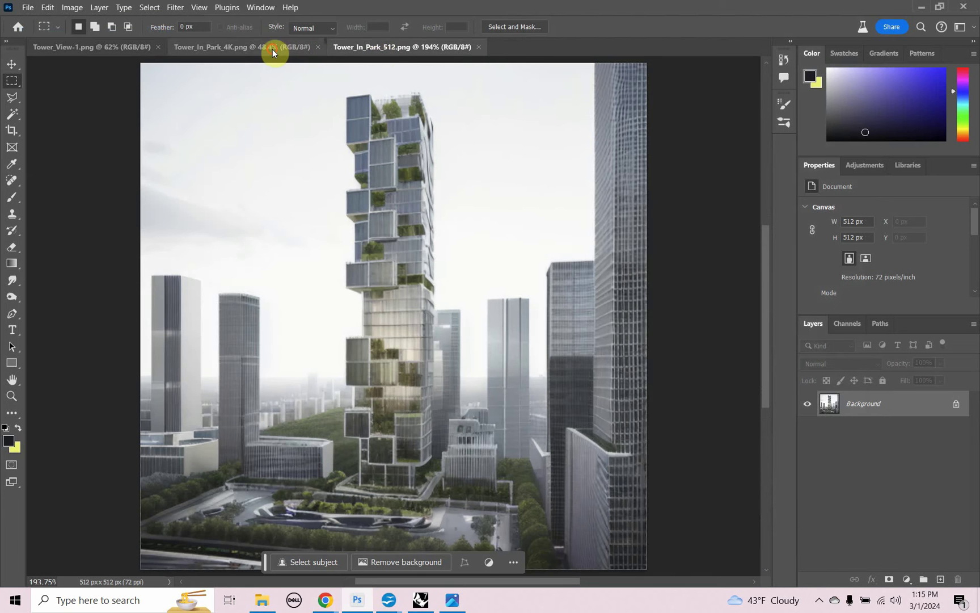
{"action": "left_click", "coordinate": [370, 49]}
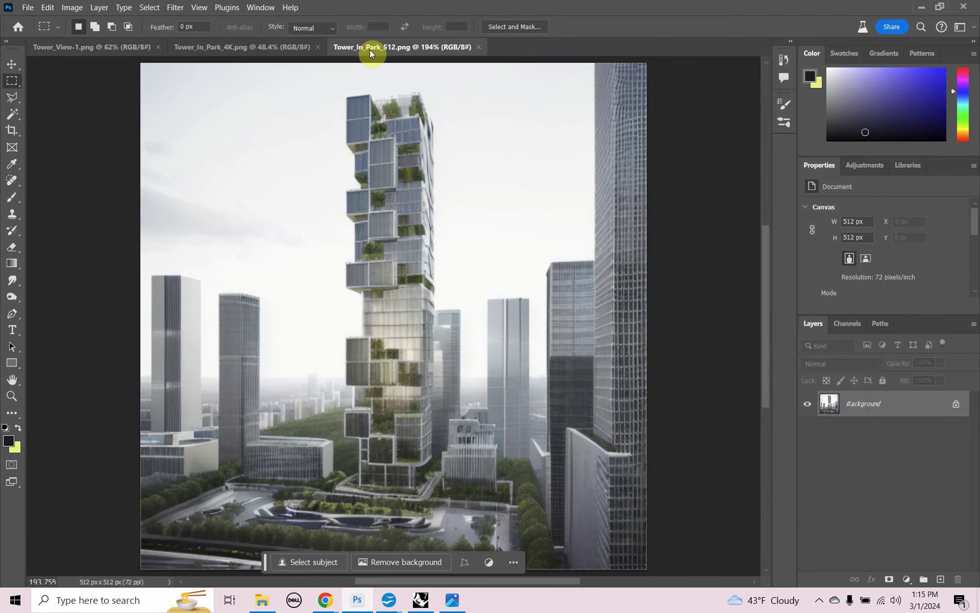
{"action": "left_click", "coordinate": [247, 51]}
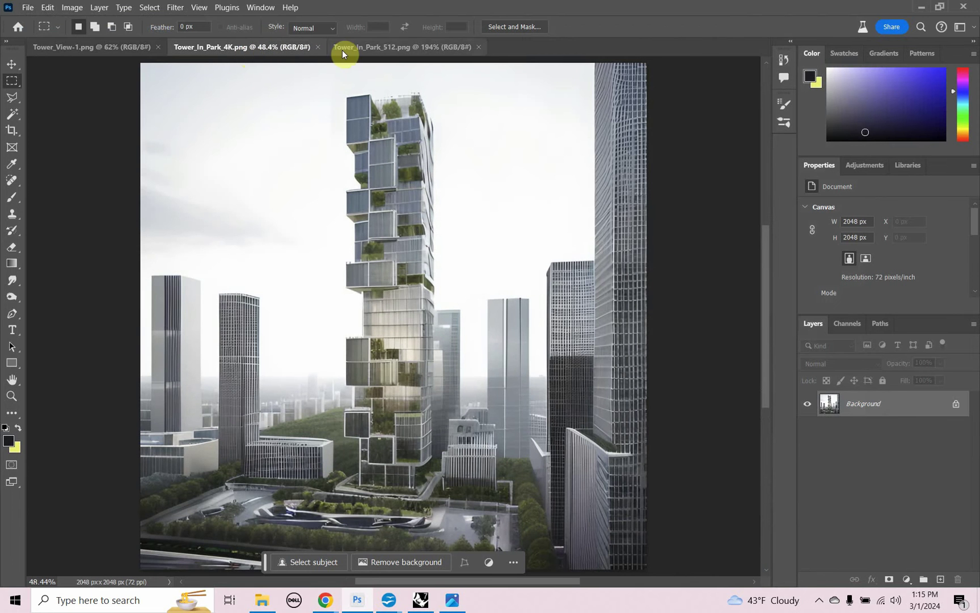
{"action": "left_click", "coordinate": [378, 49]}
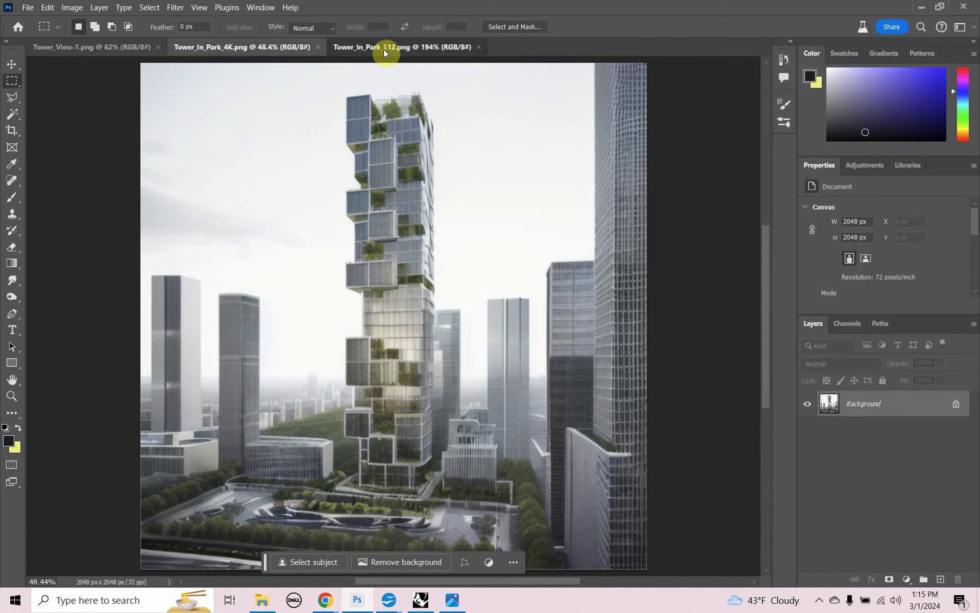
{"action": "left_click", "coordinate": [225, 51]}
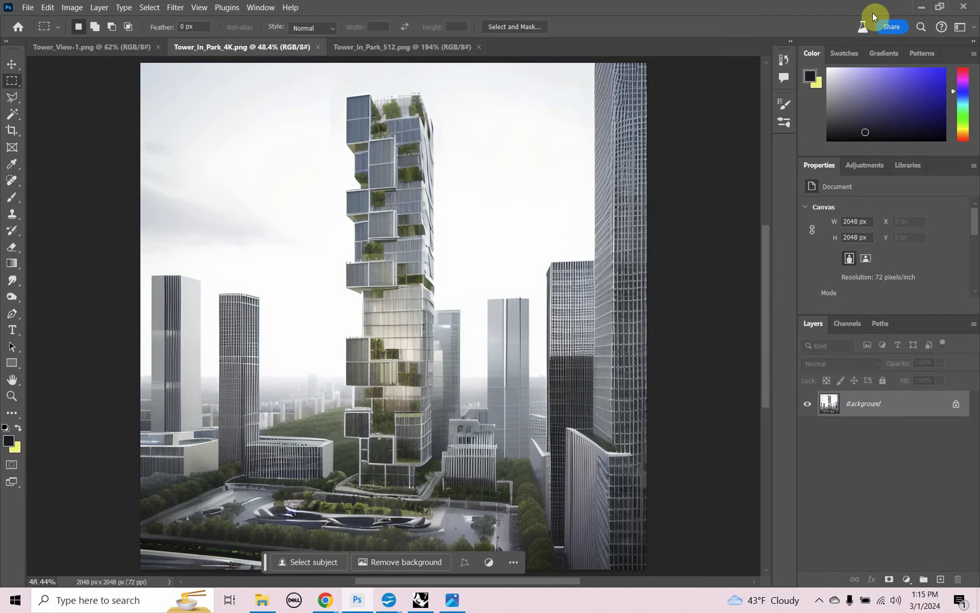
{"action": "left_click", "coordinate": [920, 12]}
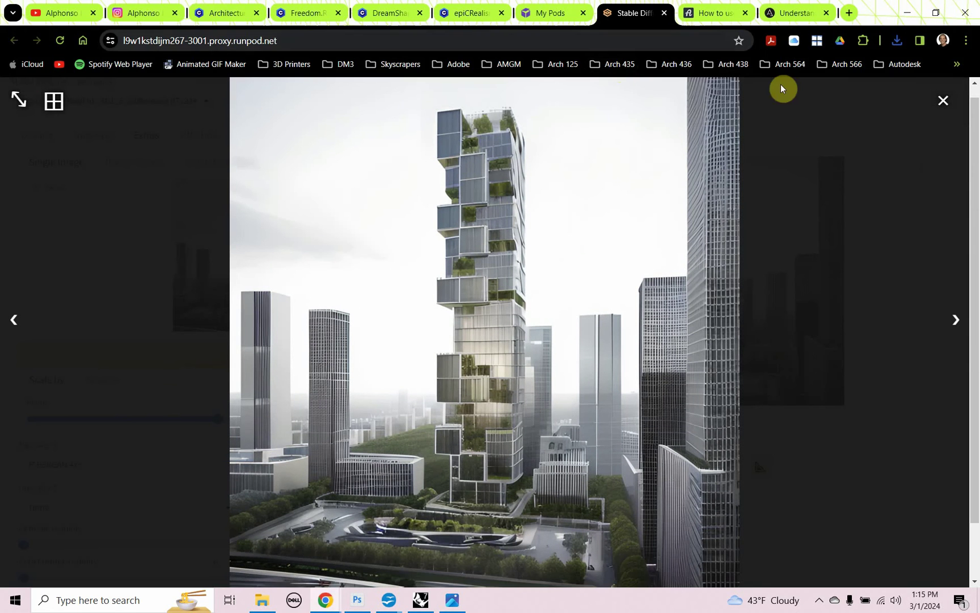
Step: Close the full-screen image, go to PNG Info, and select Tower_In_Park_4K.png for upload
{"action": "left_click", "coordinate": [944, 102]}
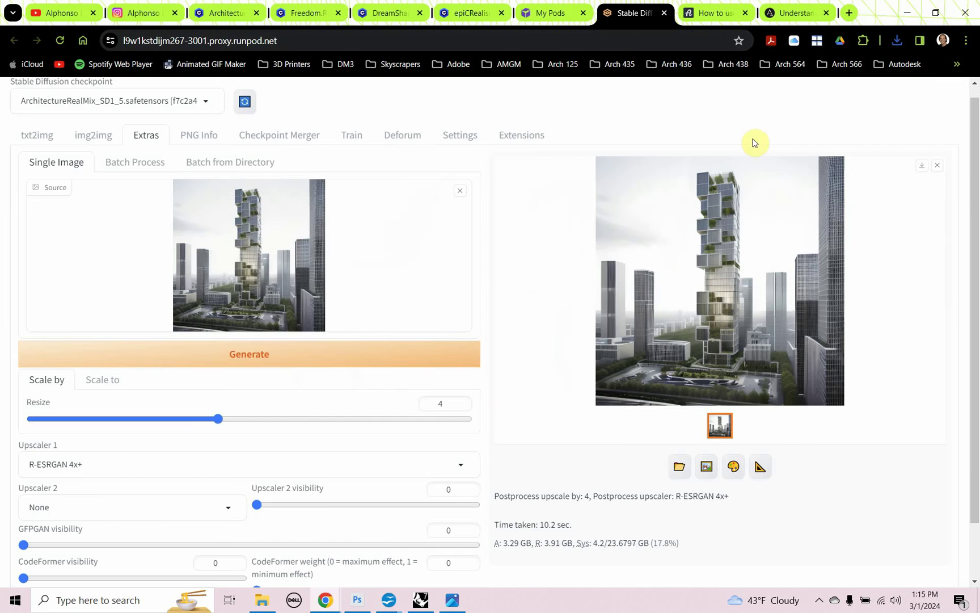
{"action": "left_click", "coordinate": [193, 141]}
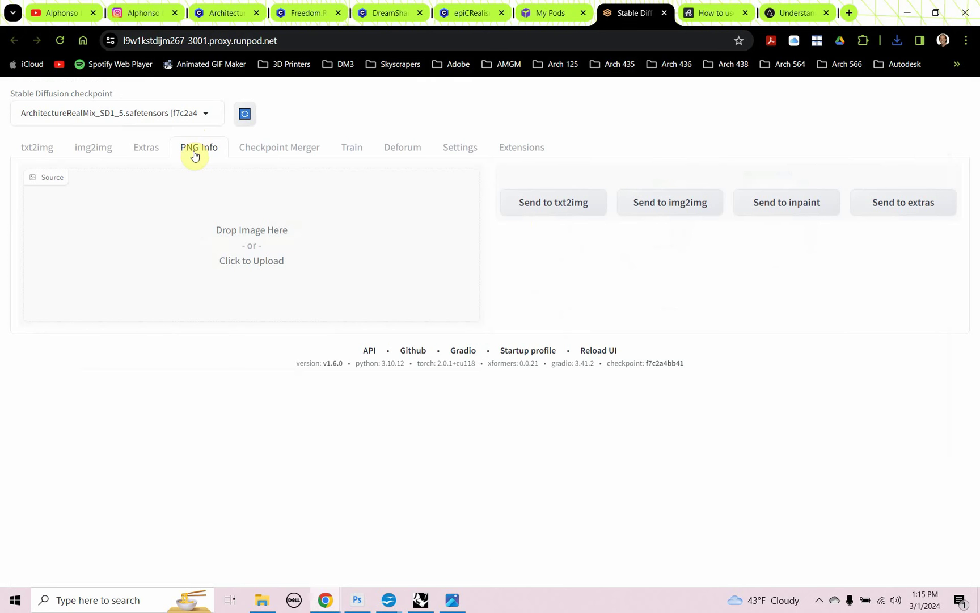
{"action": "left_click", "coordinate": [261, 238]}
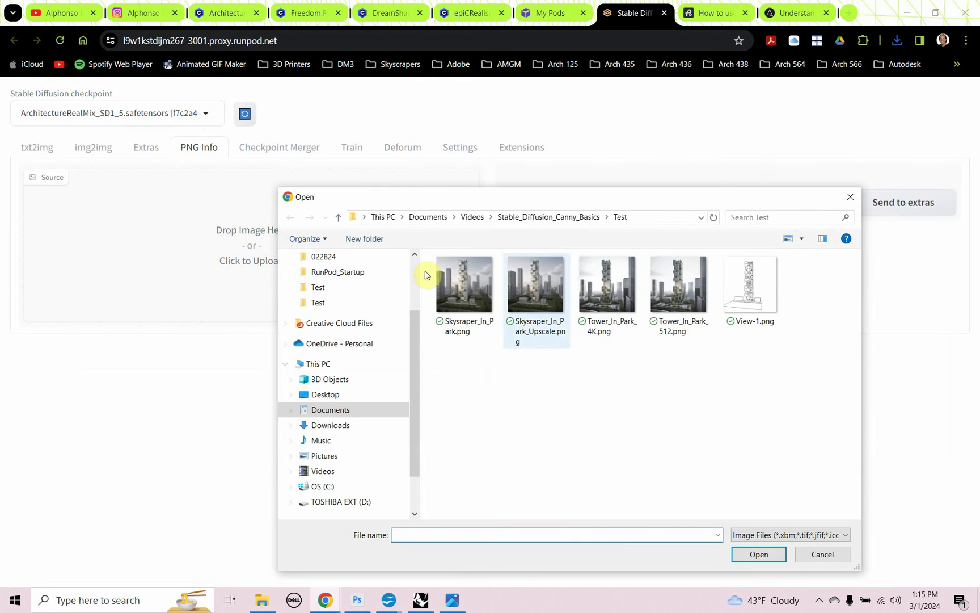
{"action": "left_click", "coordinate": [613, 285]}
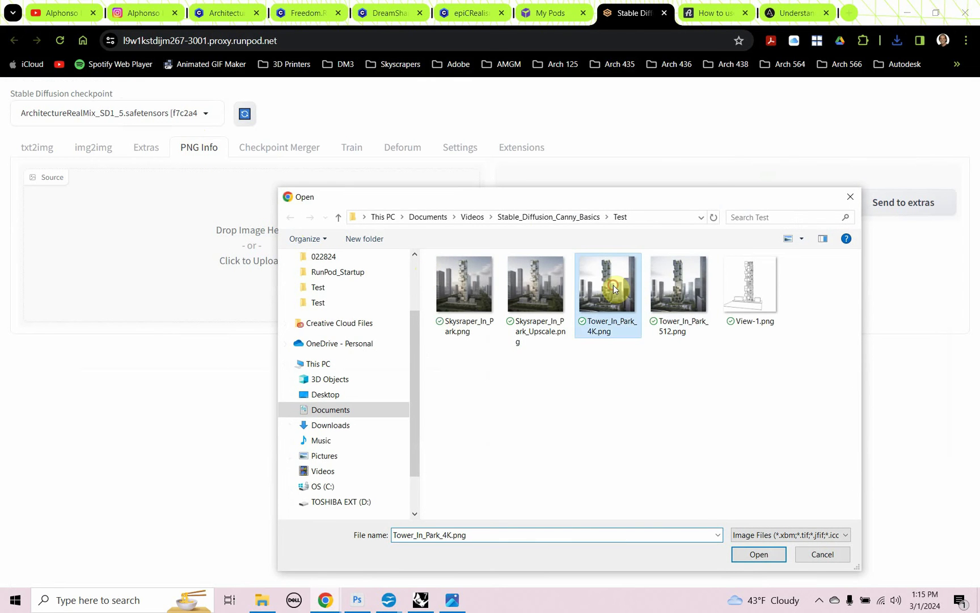
{"action": "left_click", "coordinate": [755, 553]}
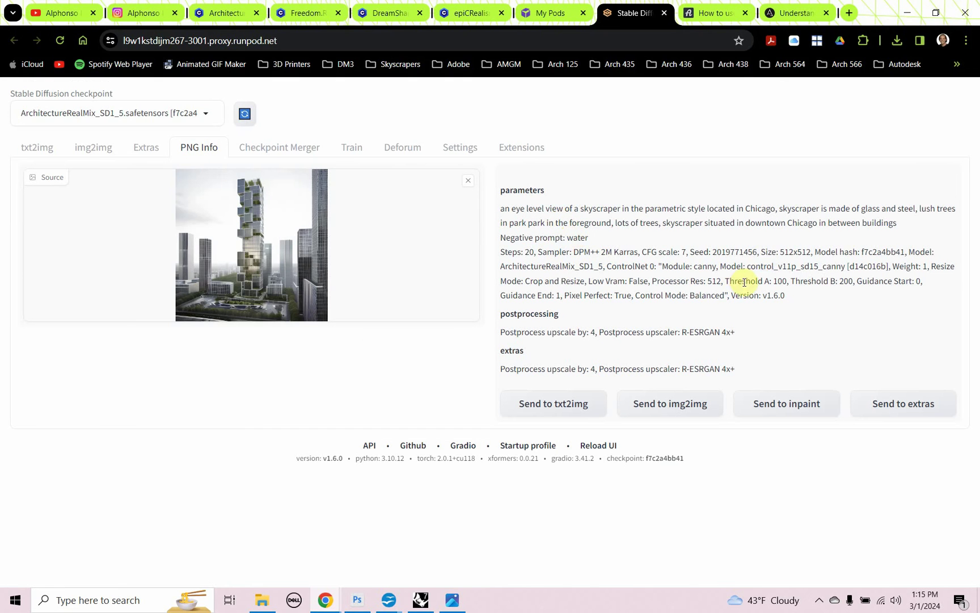
{"action": "left_click_drag", "start_coordinate": [758, 250], "coordinate": [720, 253]}
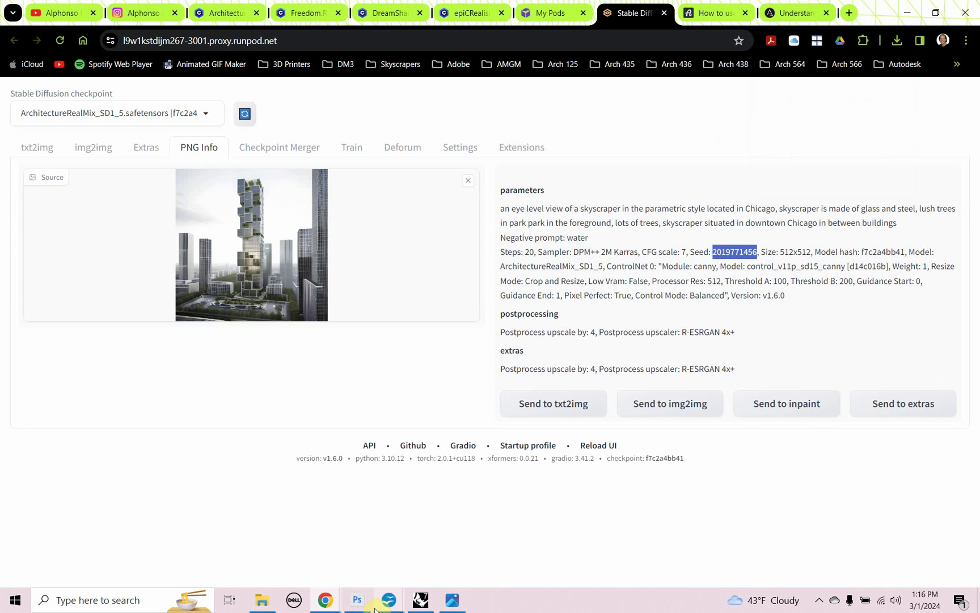
Step: Bring Photoshop back to the front, showing the 2048 × 2048 px Tower_In_Park_4K.png
{"action": "left_click", "coordinate": [357, 600]}
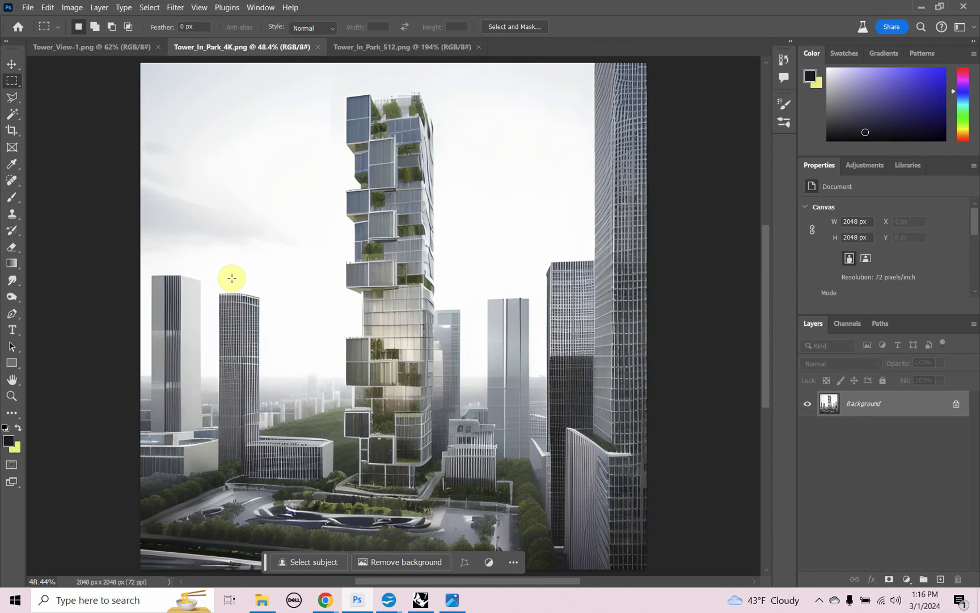